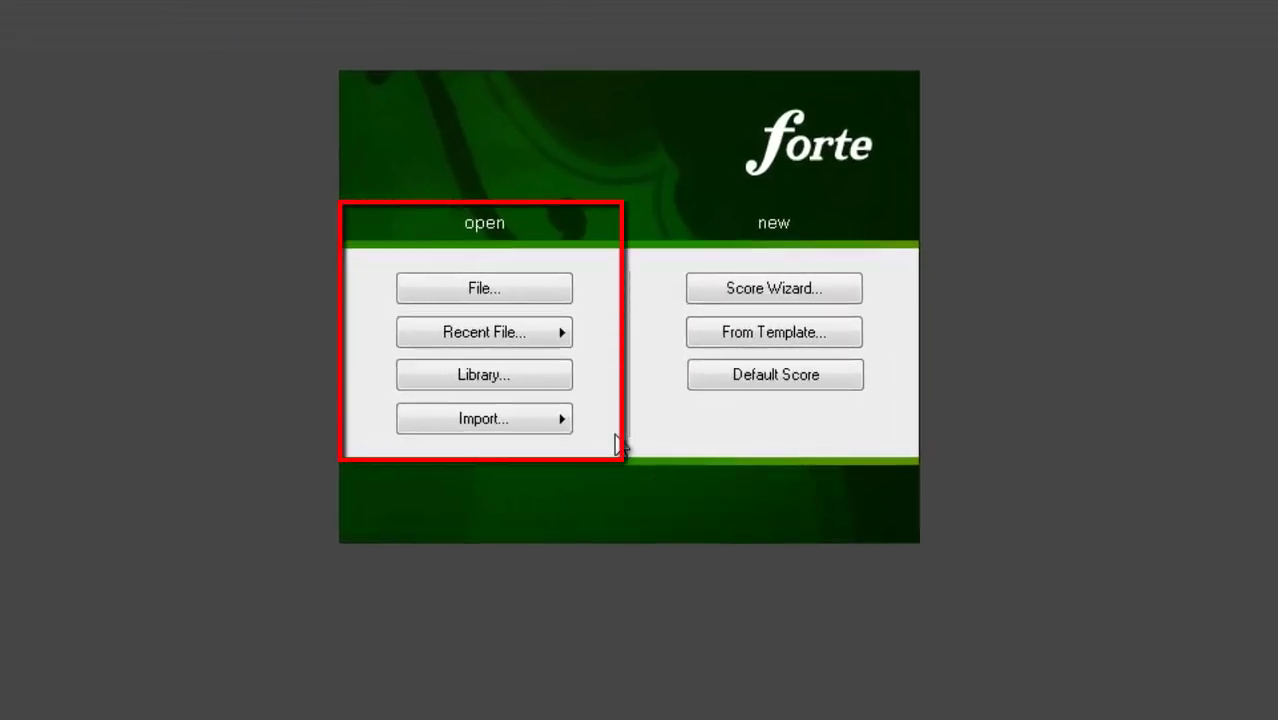
- Start a new score with the Score Wizard, titled "Little John" with "folksong" as composer, keeping the Classic page style
click(554, 376)
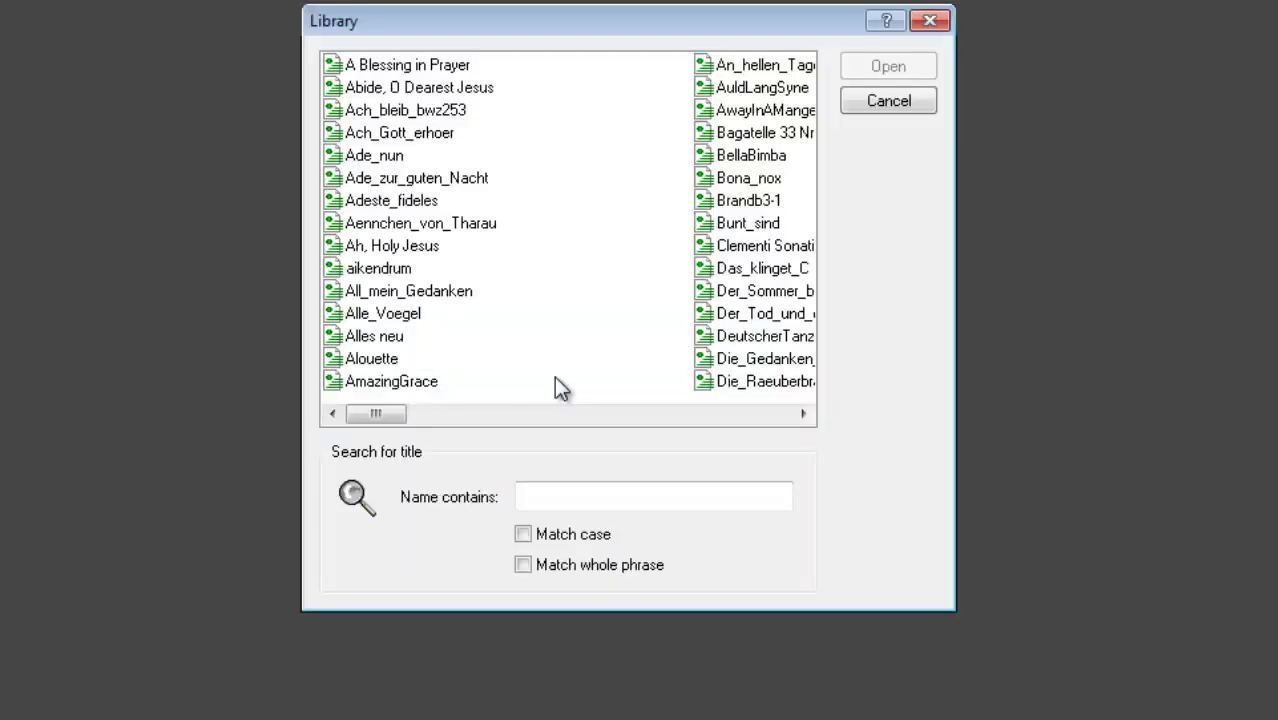
click(904, 103)
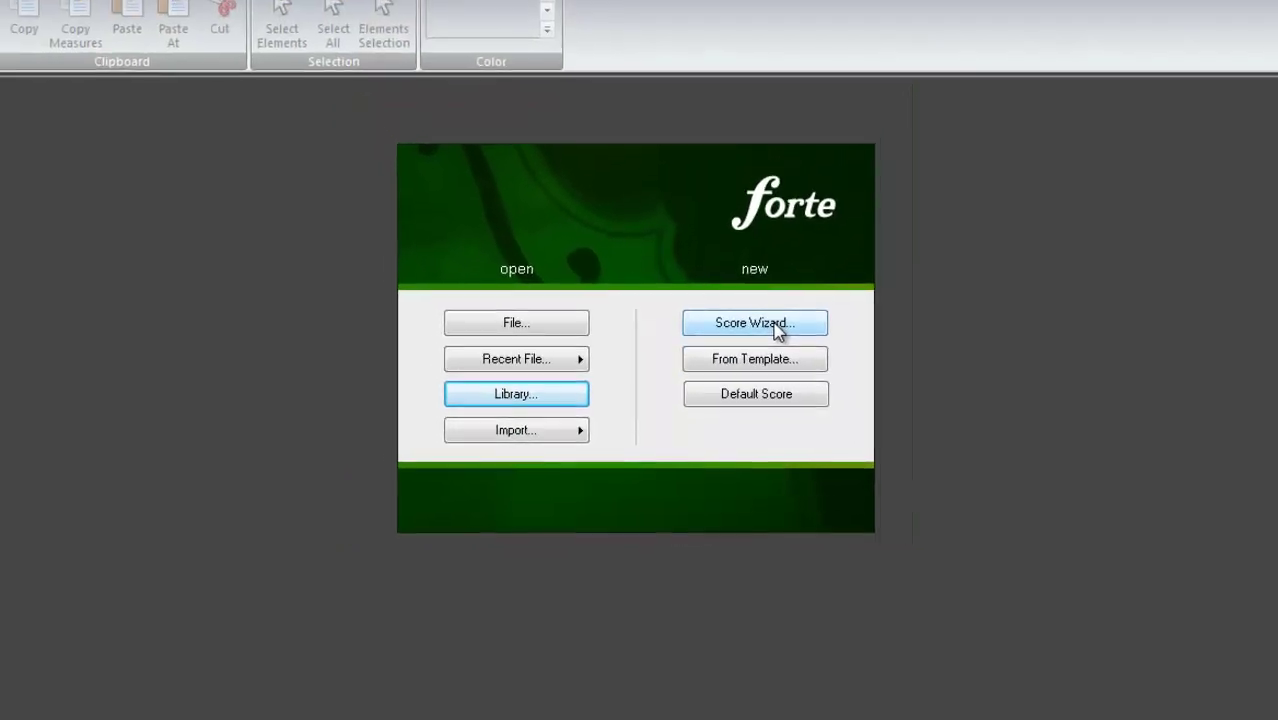
click(776, 330)
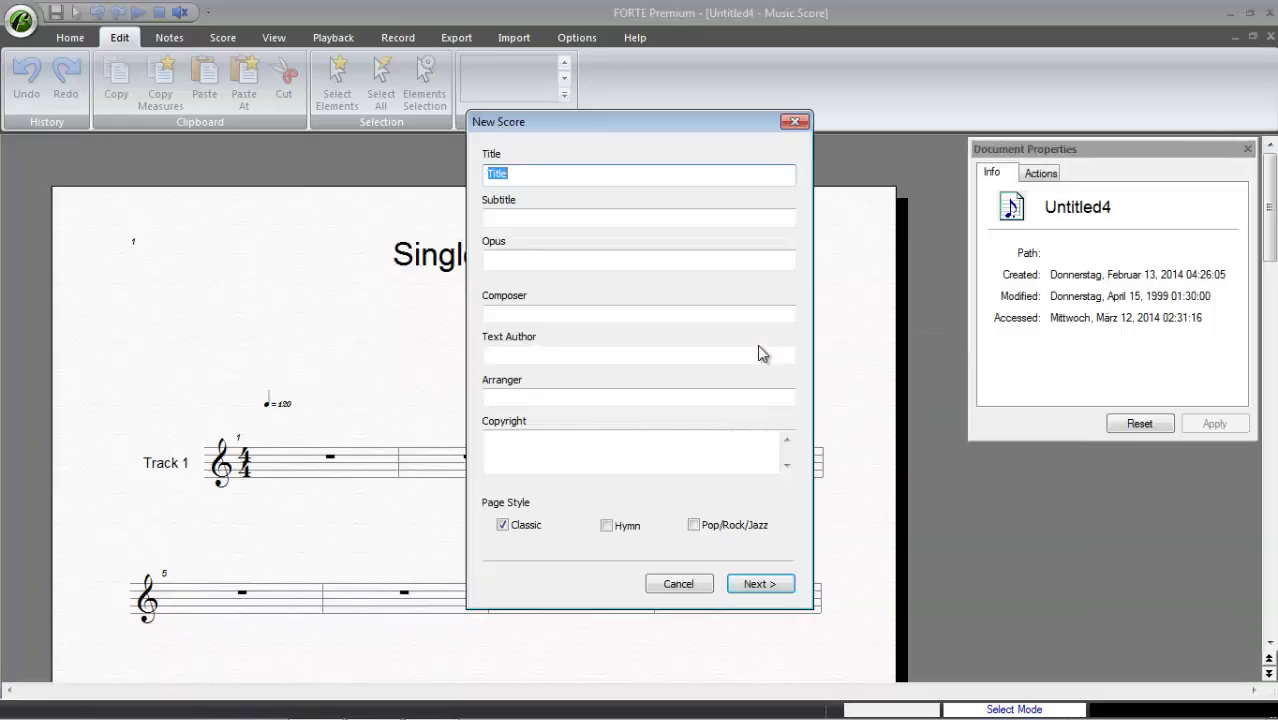
text(Little )
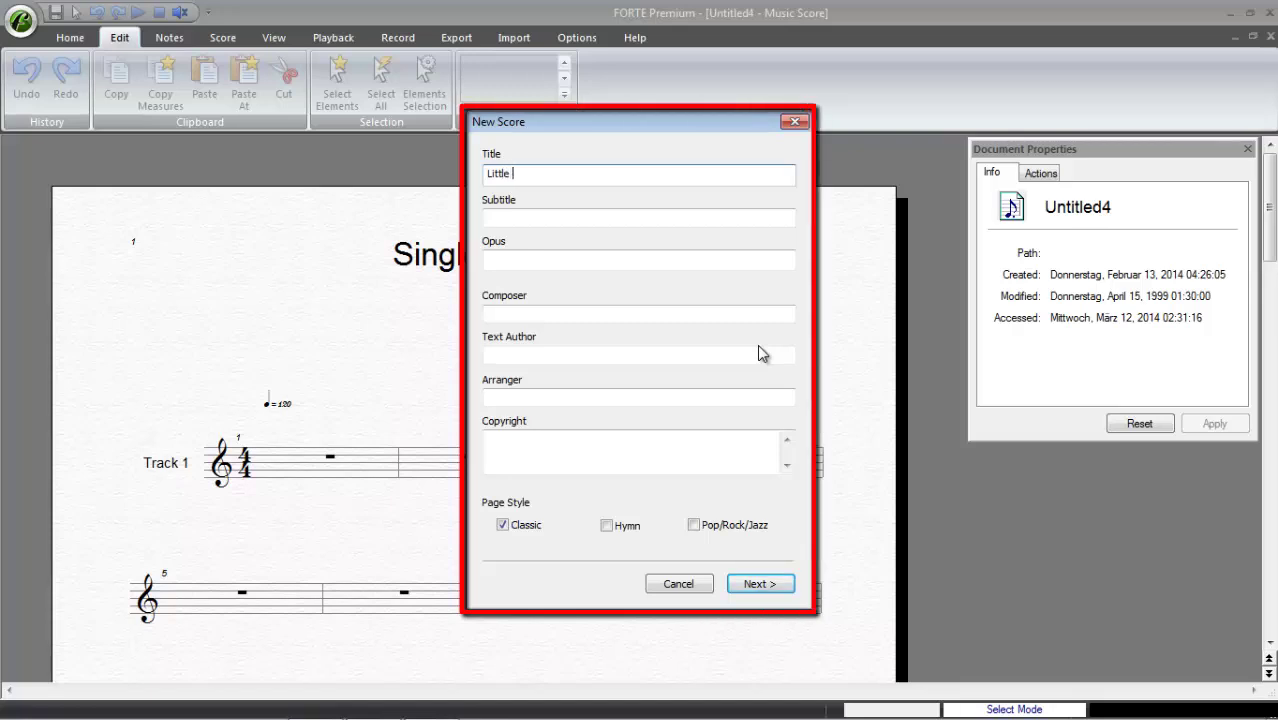
text(John)
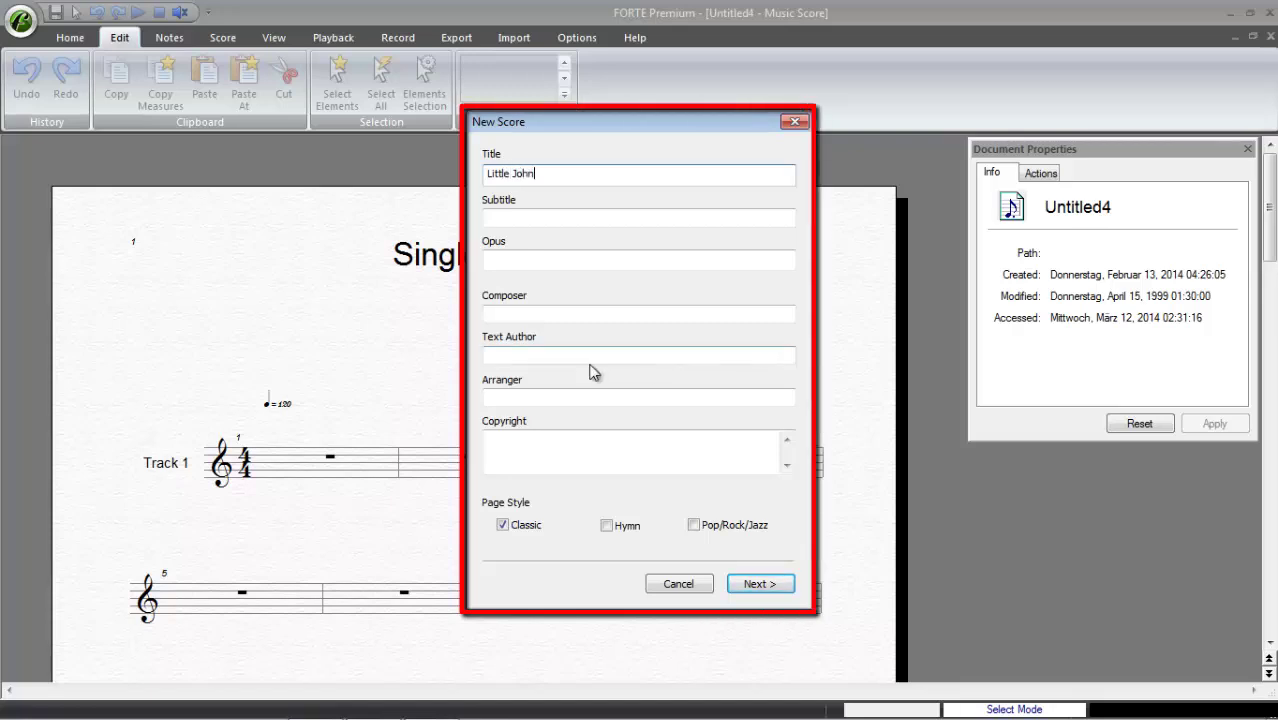
click(535, 315)
text(folksong)
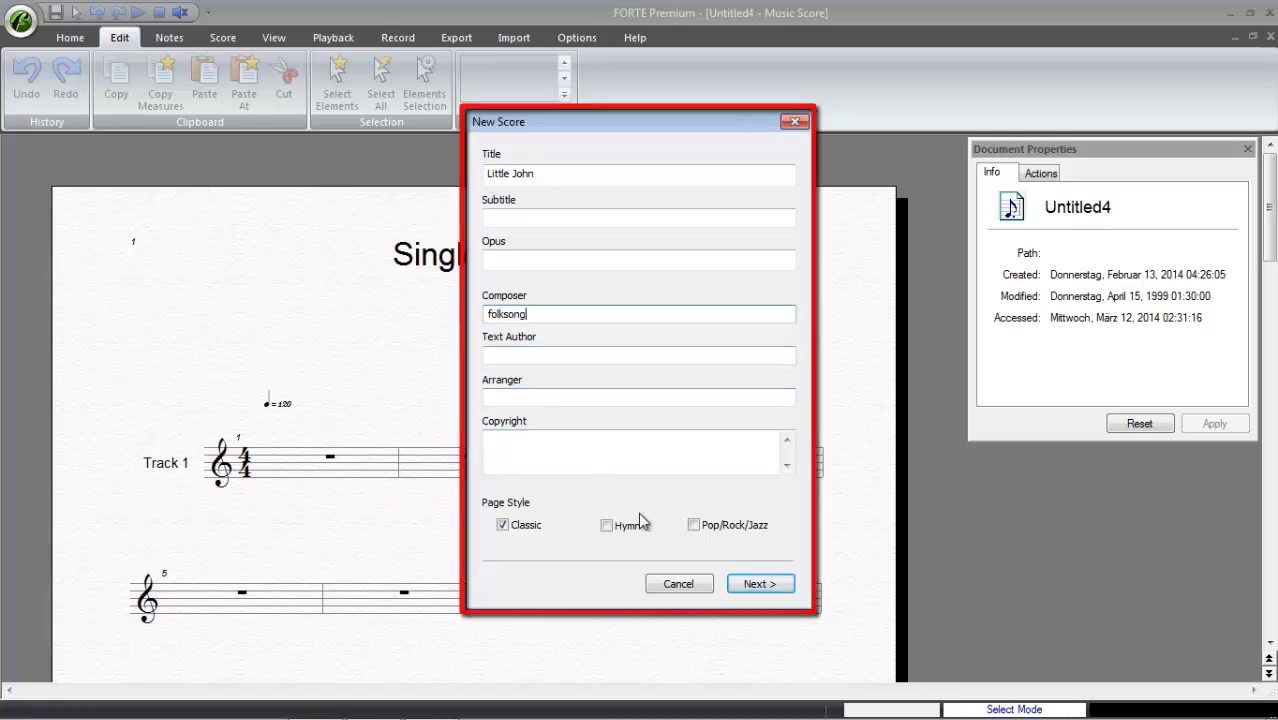
click(752, 585)
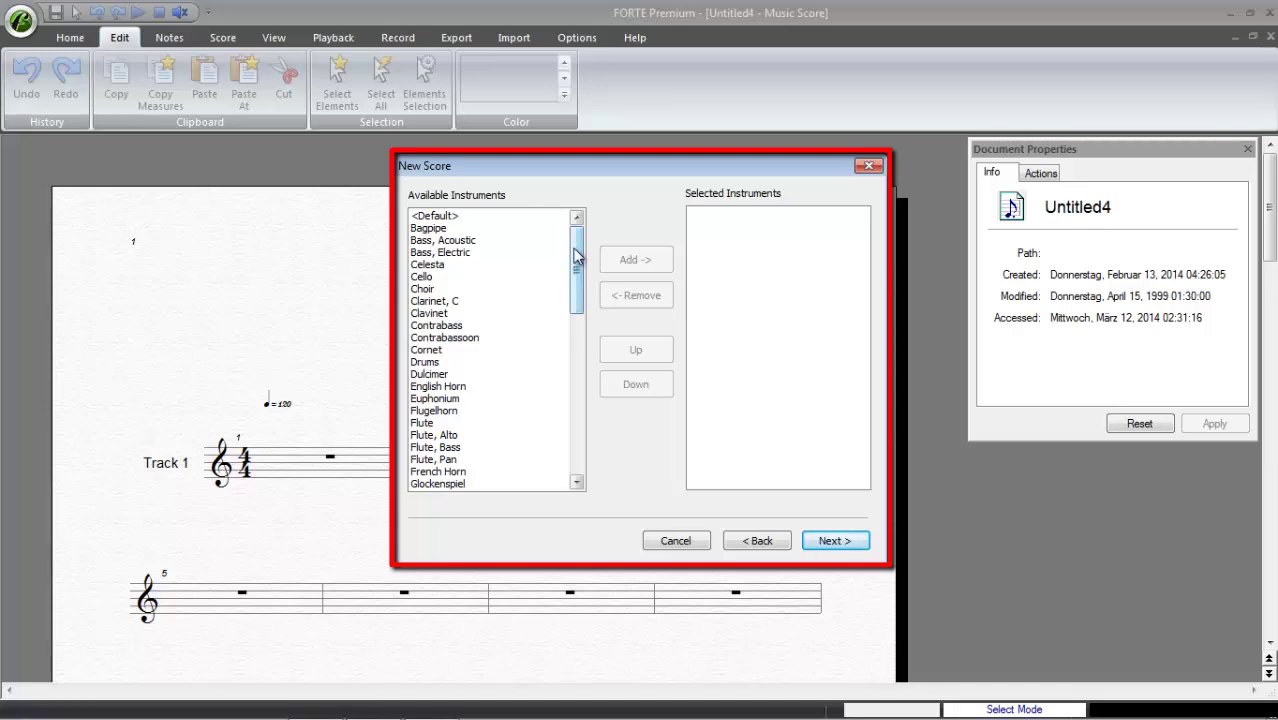
- Add Vocals as the new score's only instrument
drag(574, 258, 572, 425)
click(487, 472)
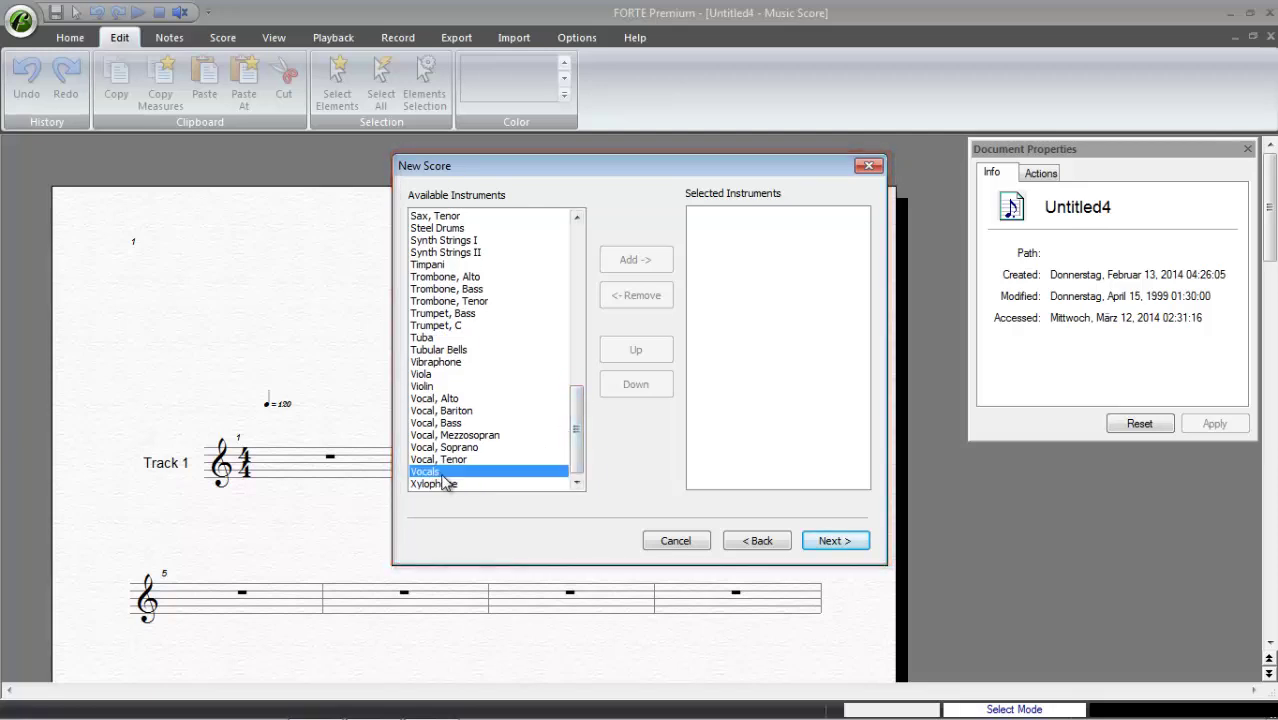
click(650, 262)
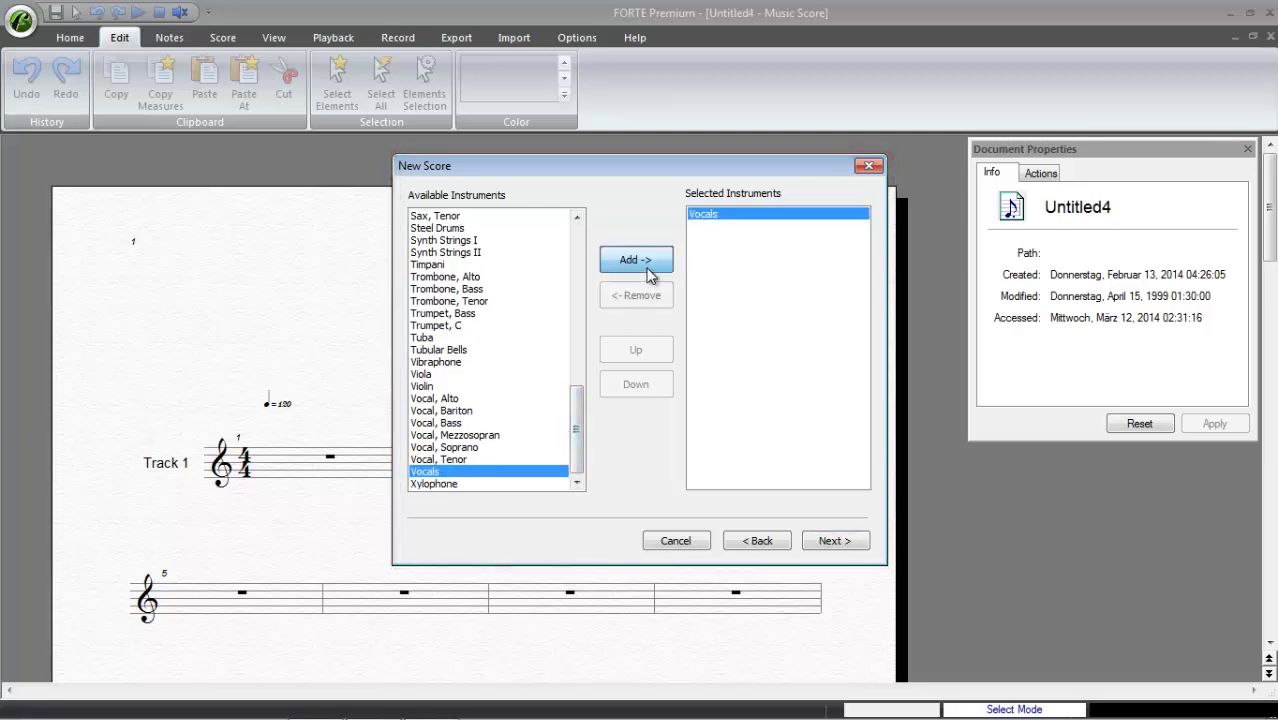
click(843, 539)
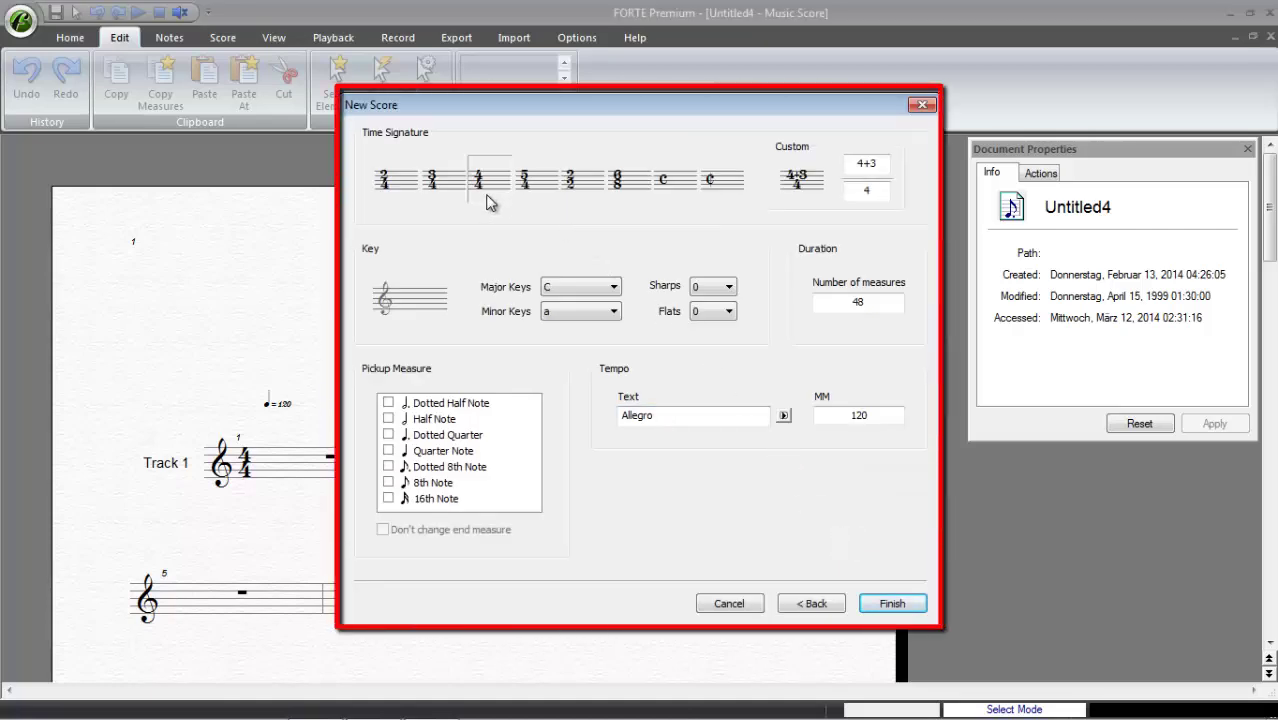
- Set the key to C major and finish creating the score with the default time signature, length and tempo
click(613, 288)
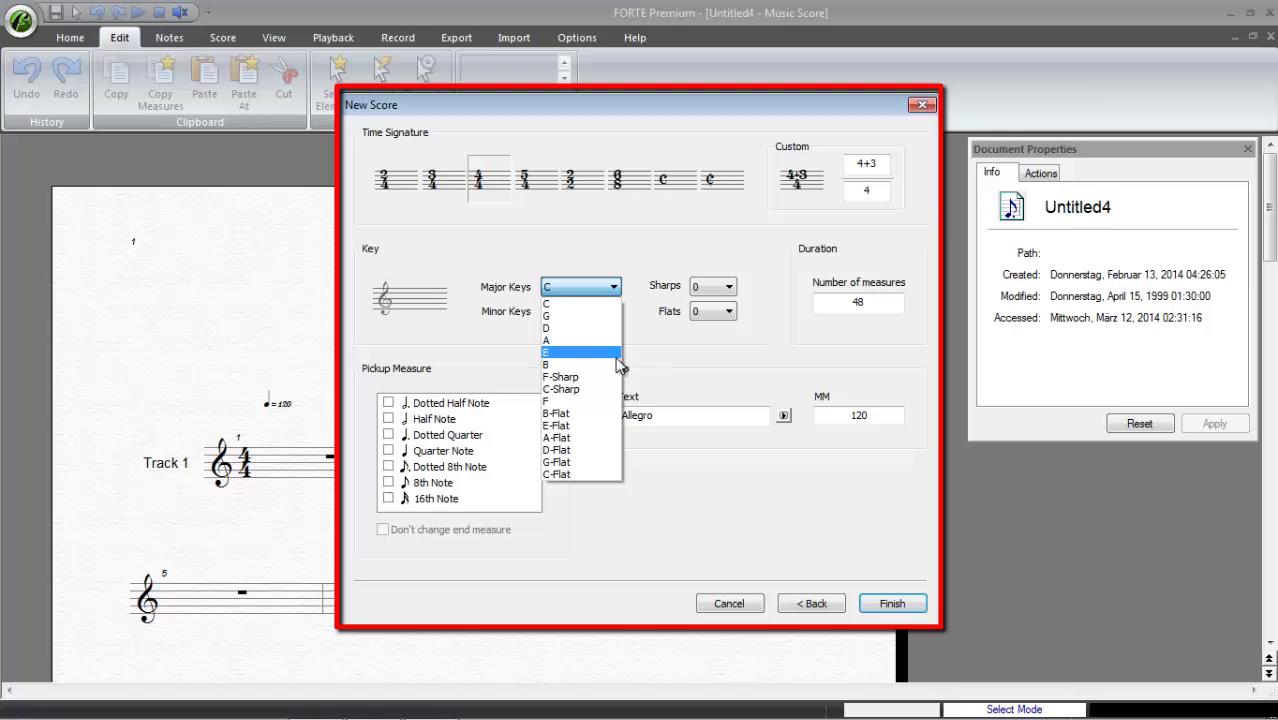
click(606, 303)
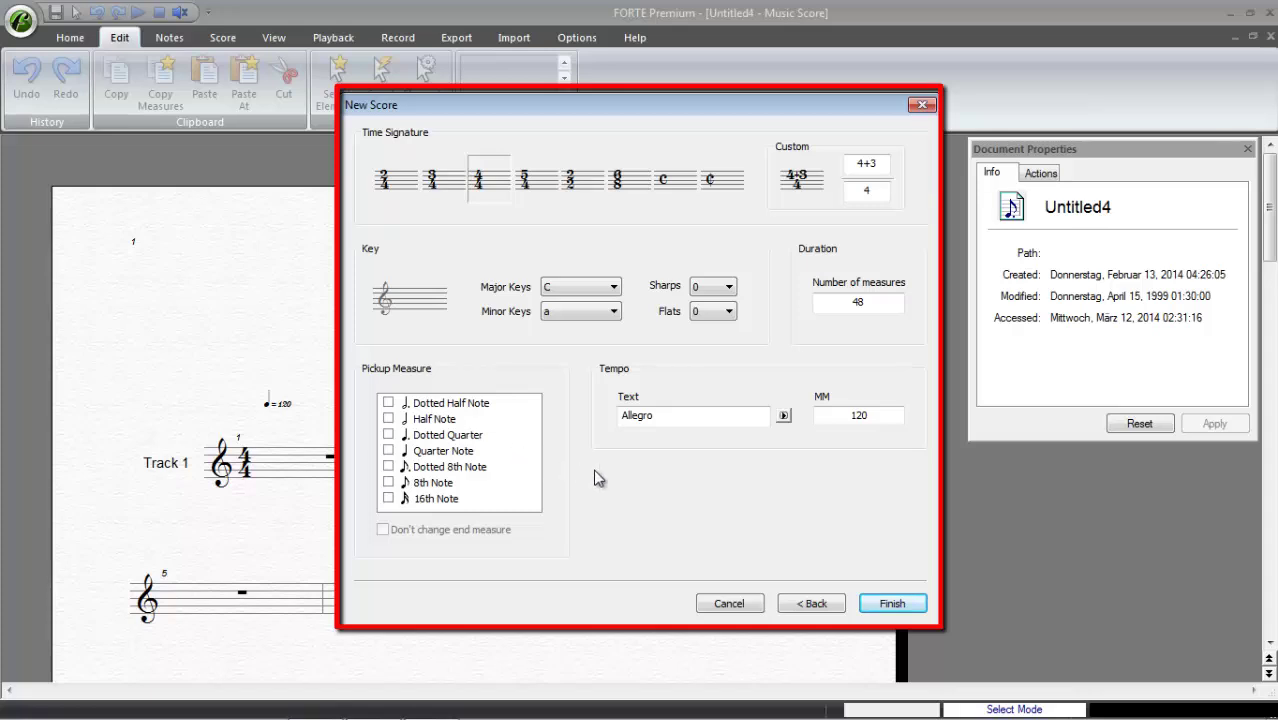
click(891, 604)
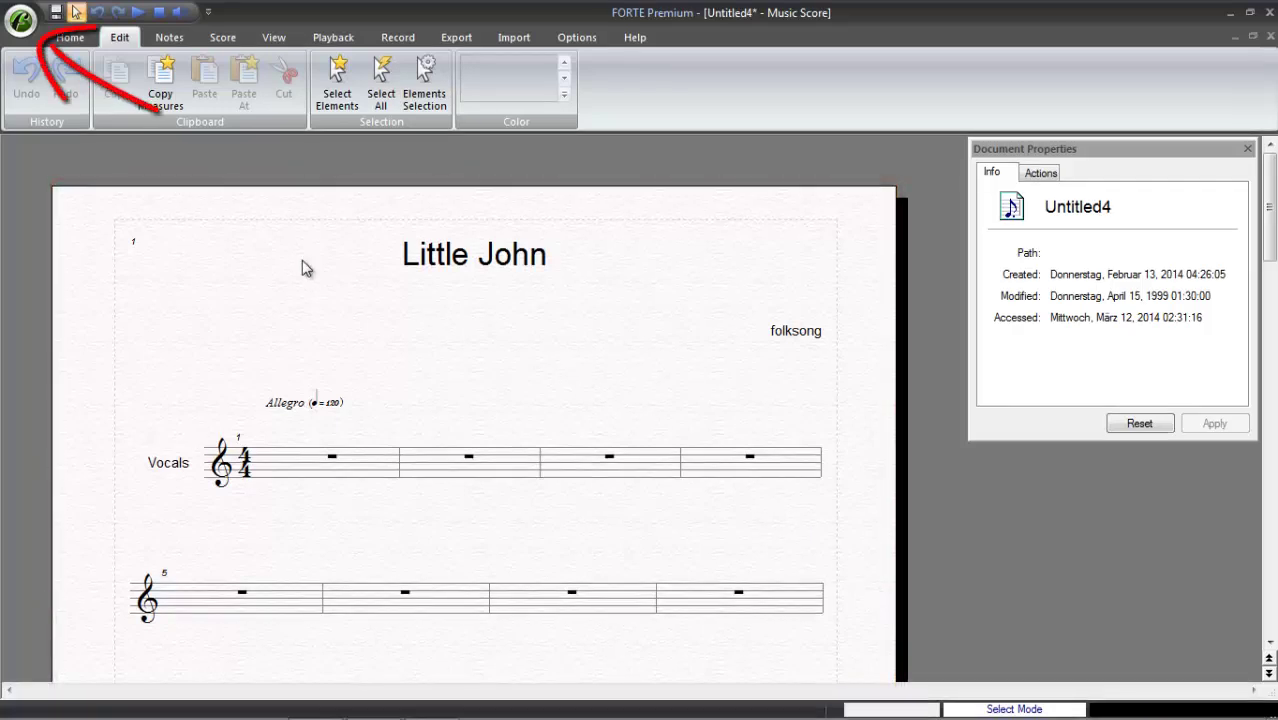
- Save the score as a FORTE file named "Little John"
click(21, 19)
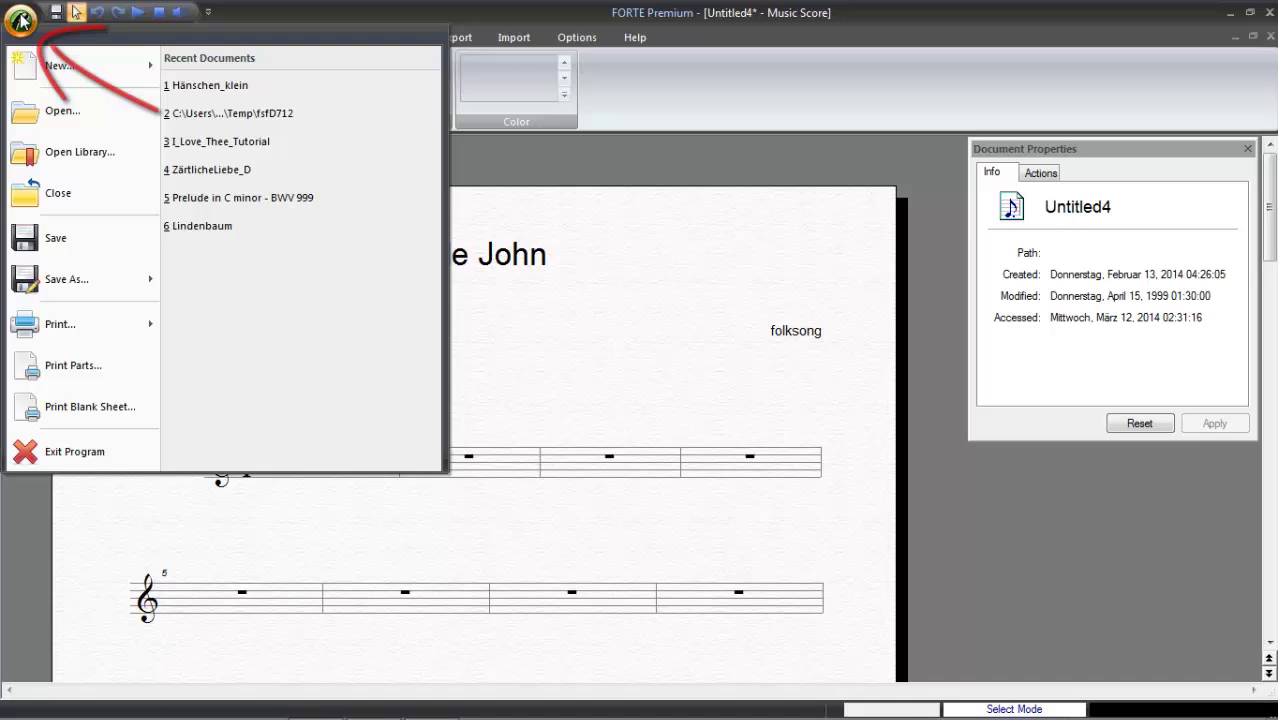
click(80, 287)
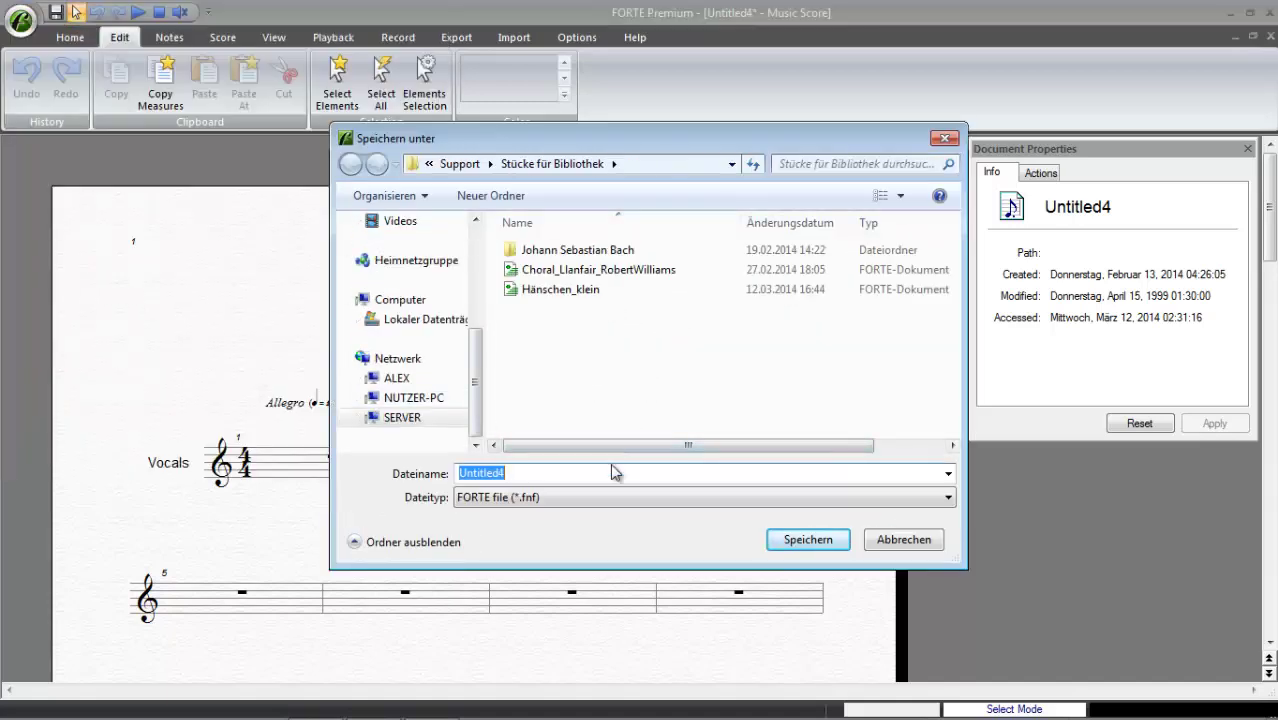
text(Little John)
click(799, 542)
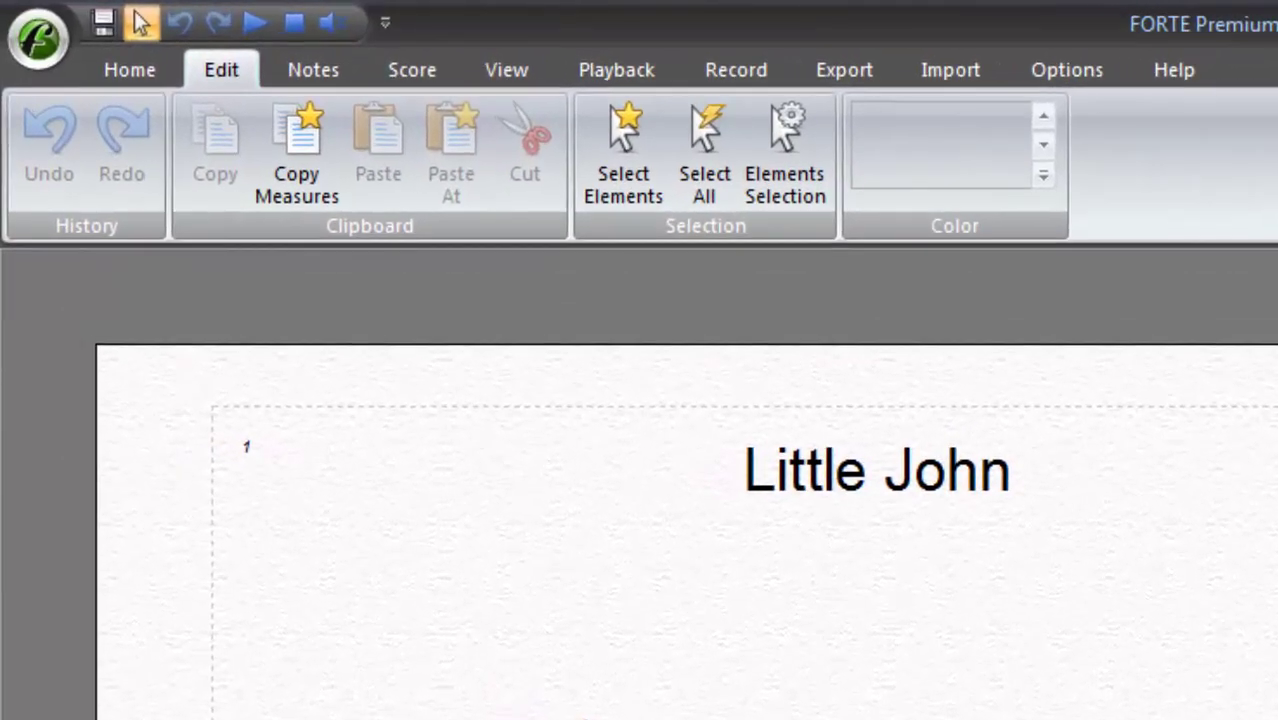
- Look through the Notes, Score, View, Playback, Record, Export and Home command sets, as well as the file commands
click(335, 68)
click(402, 70)
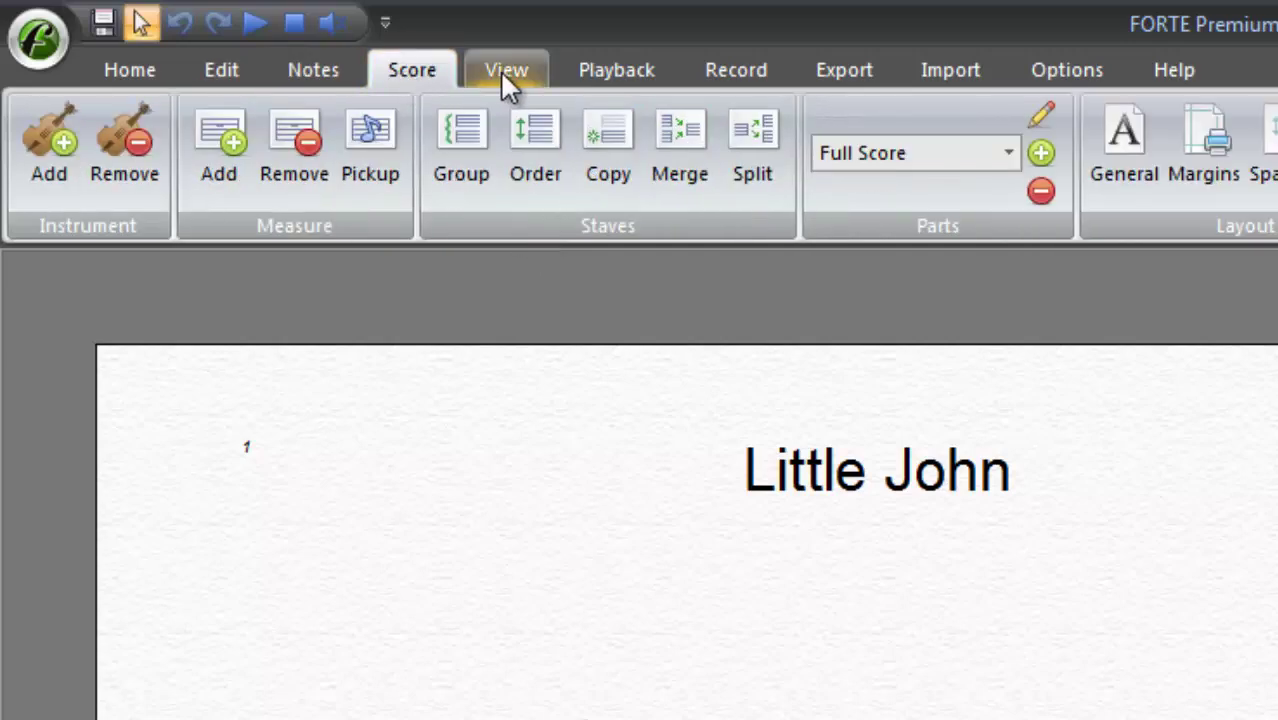
click(505, 80)
click(616, 84)
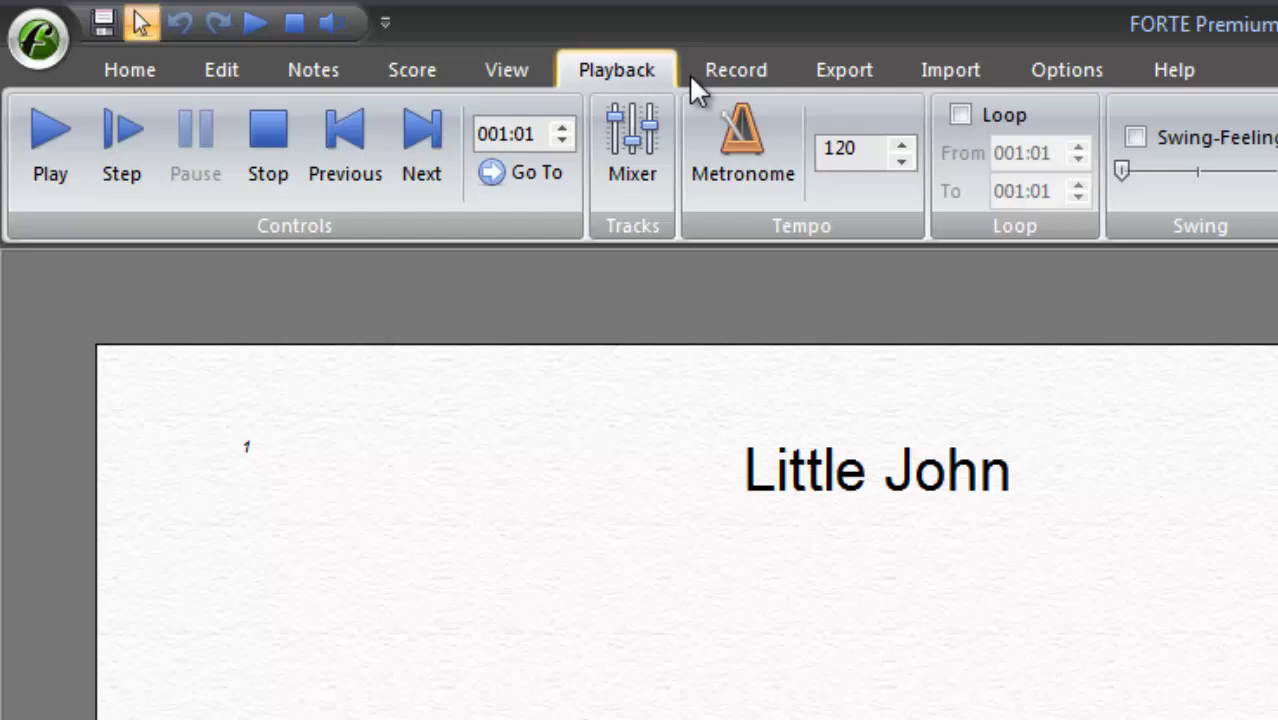
click(722, 76)
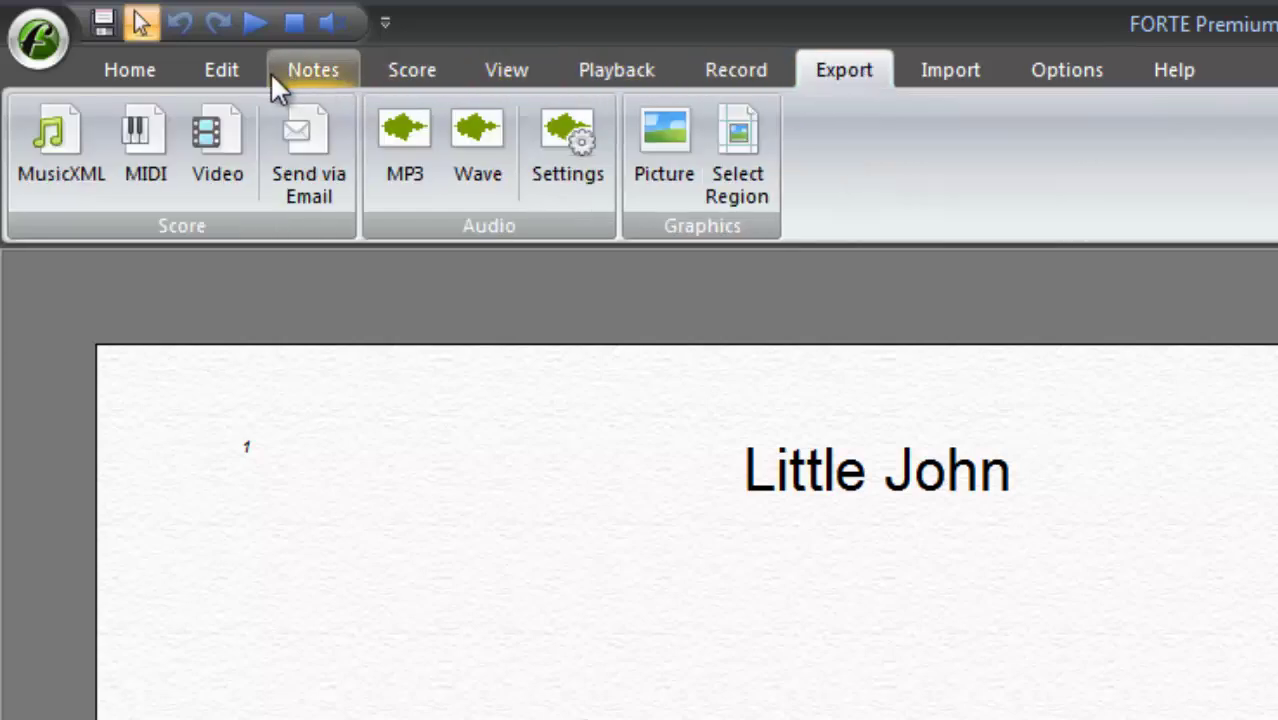
click(130, 70)
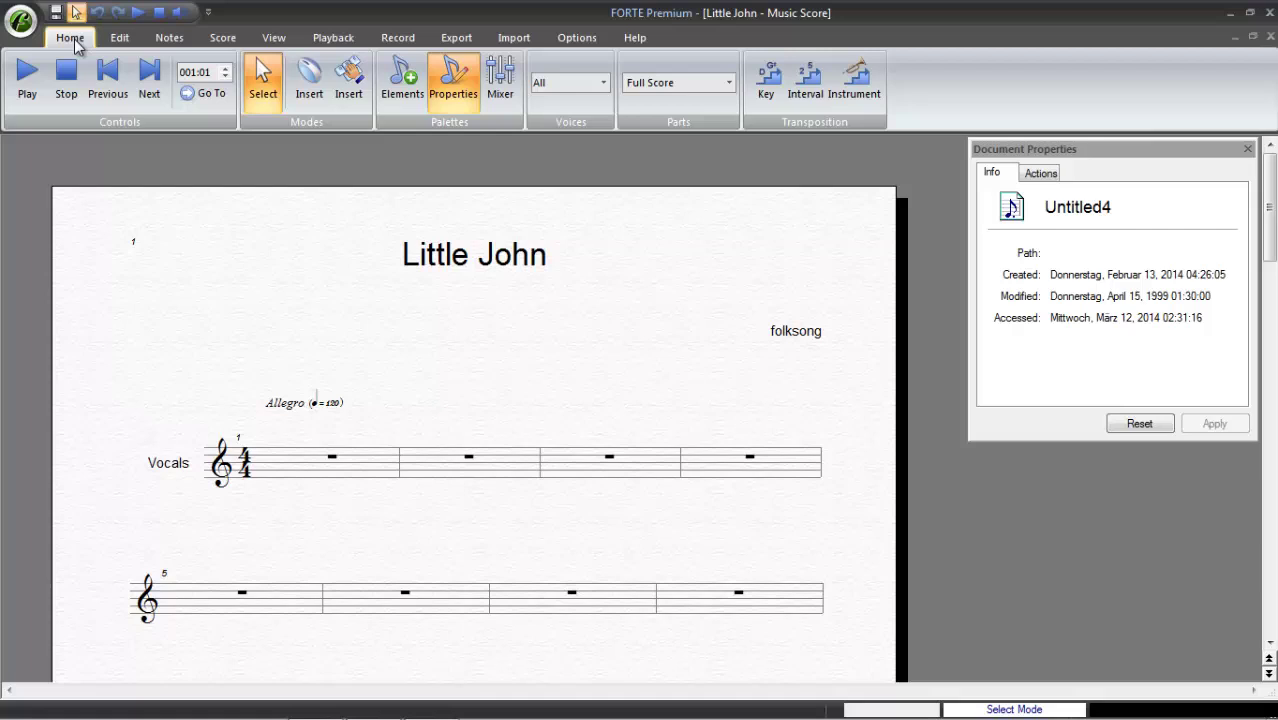
click(14, 24)
mouse_move(60, 66)
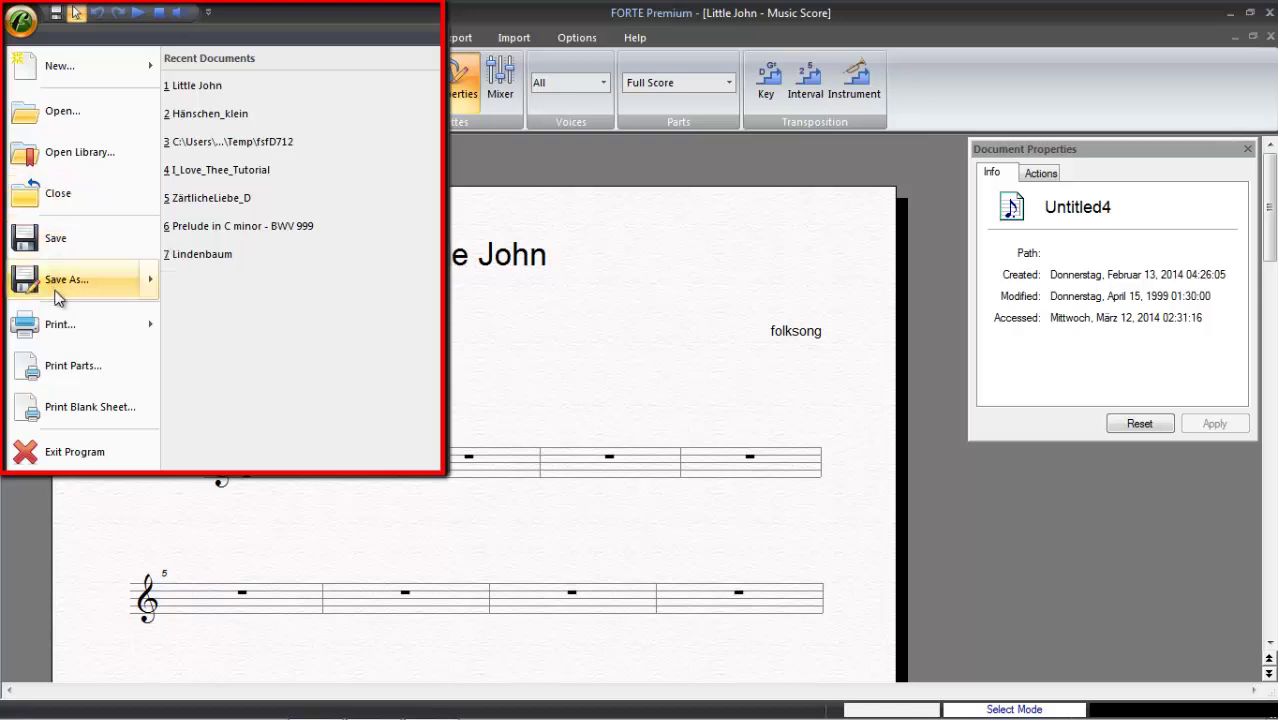
click(24, 26)
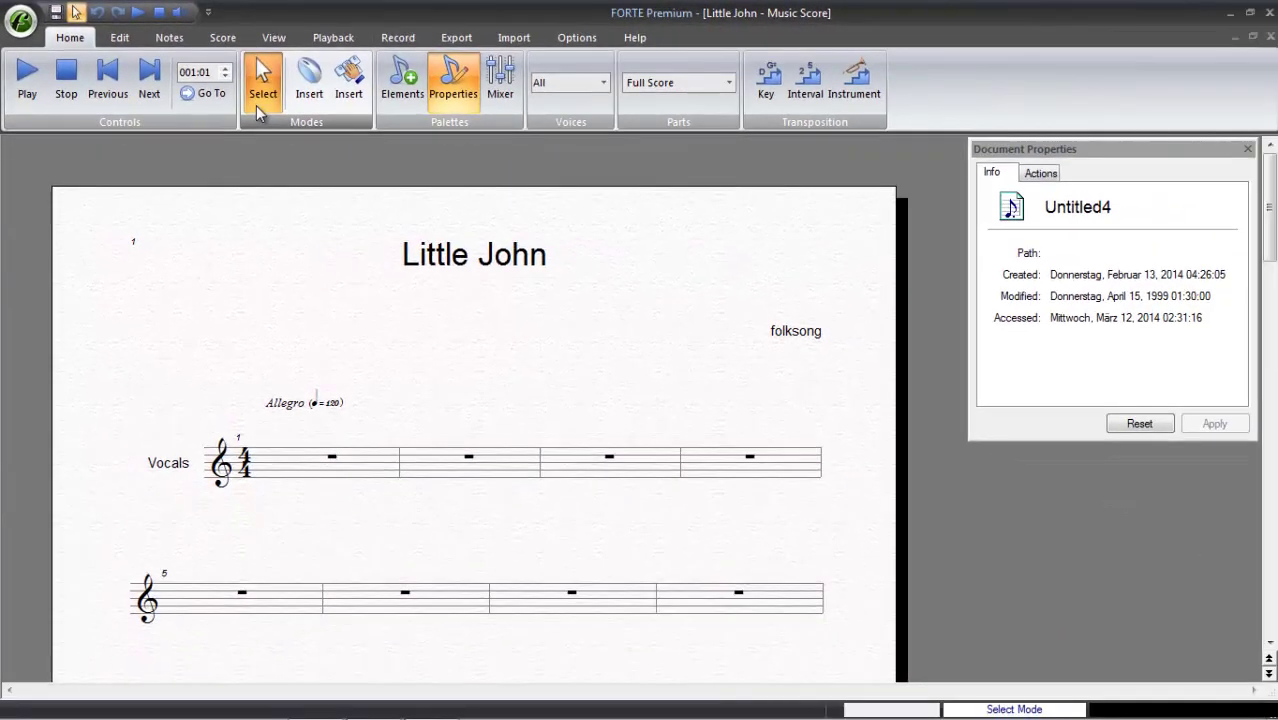
- Try out the mouse and keyboard insert modes and return to select mode
click(299, 104)
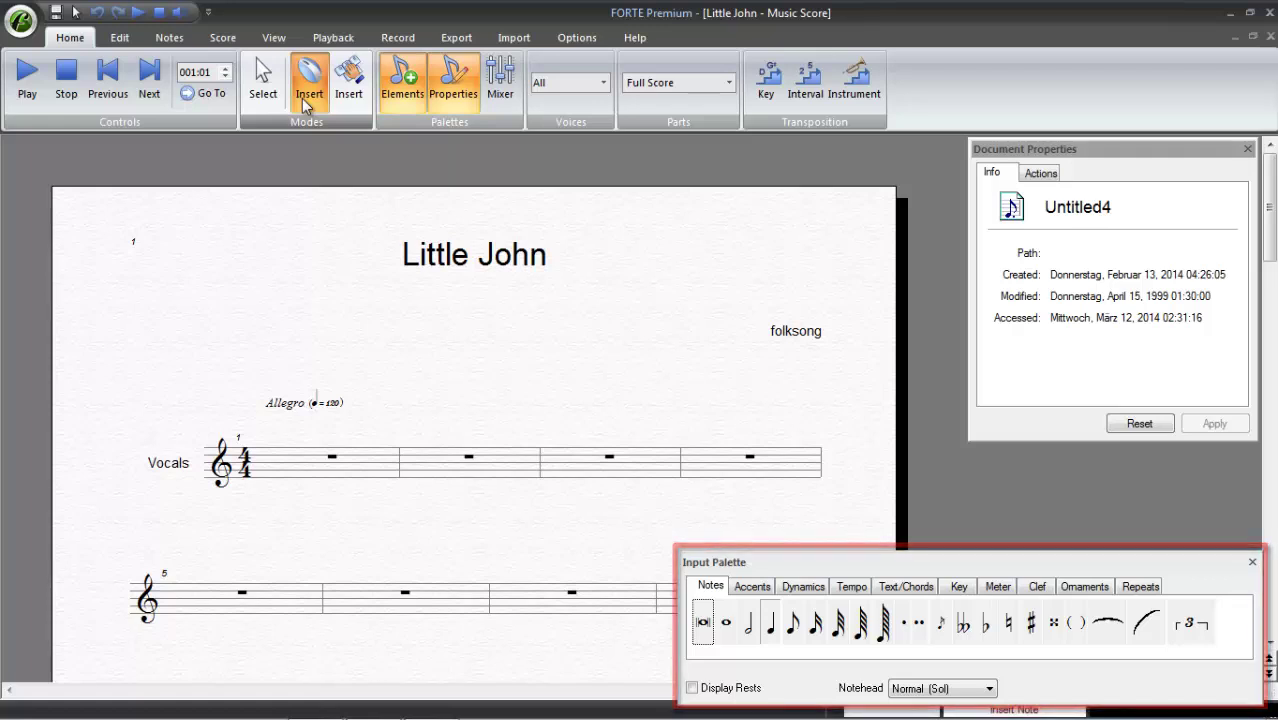
click(345, 103)
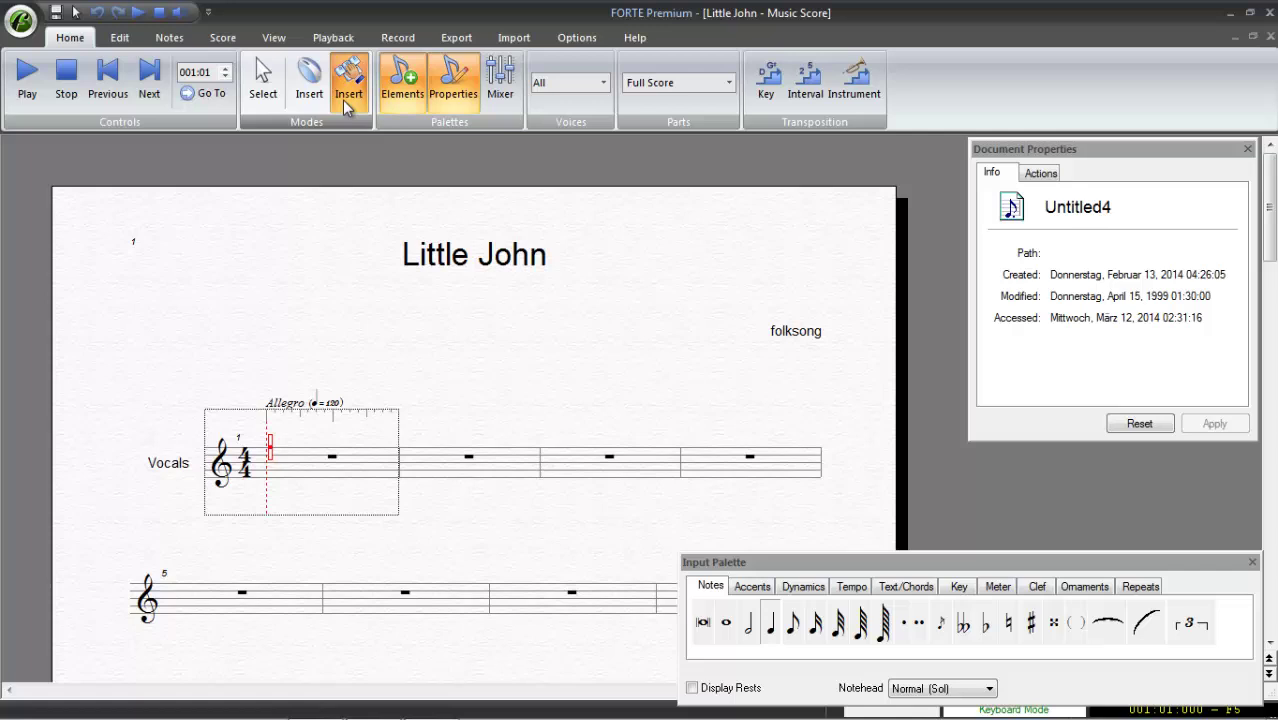
click(277, 102)
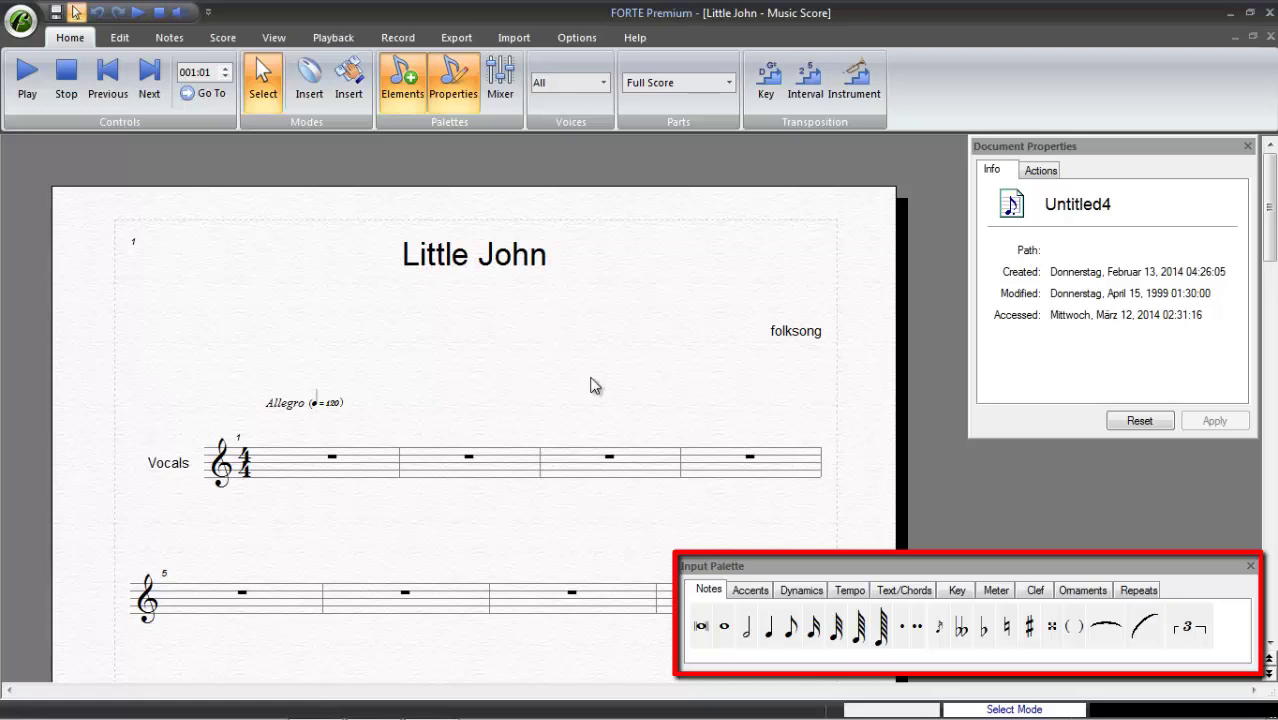
- Examine the input symbols for accents, dynamics, tempo, text and chords, key, meter, clef and ornaments
click(753, 591)
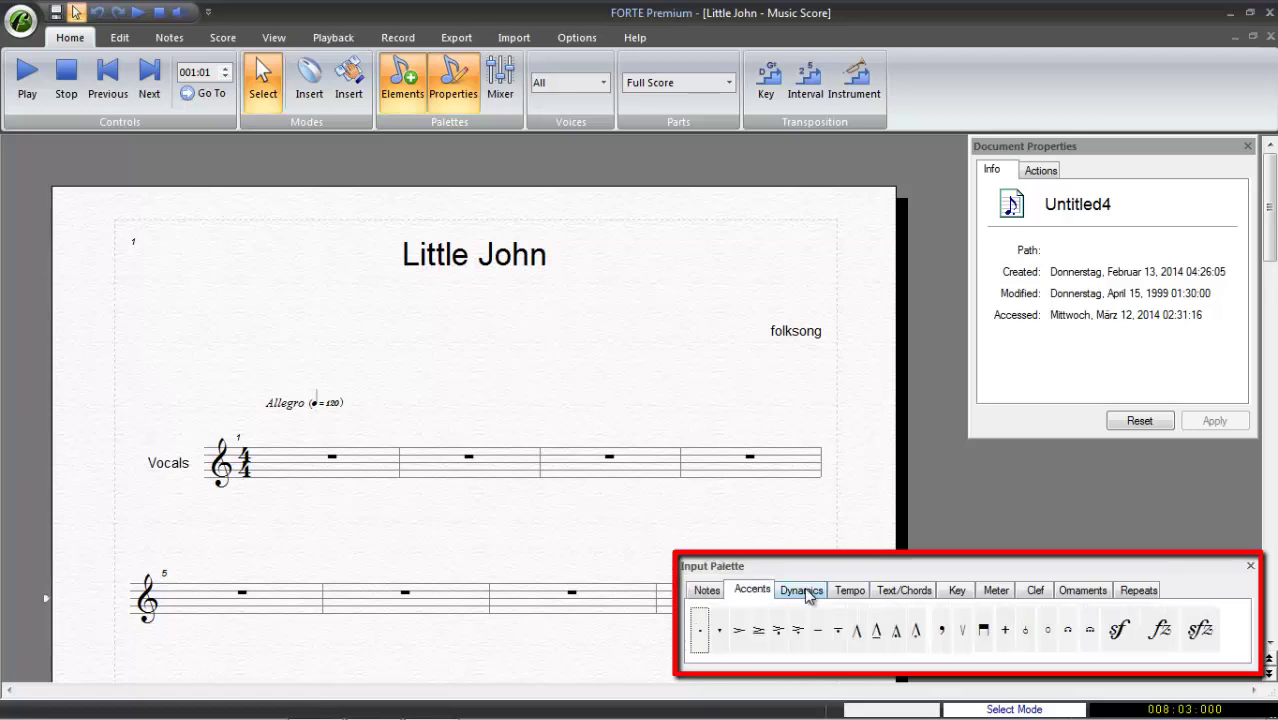
click(802, 591)
click(849, 592)
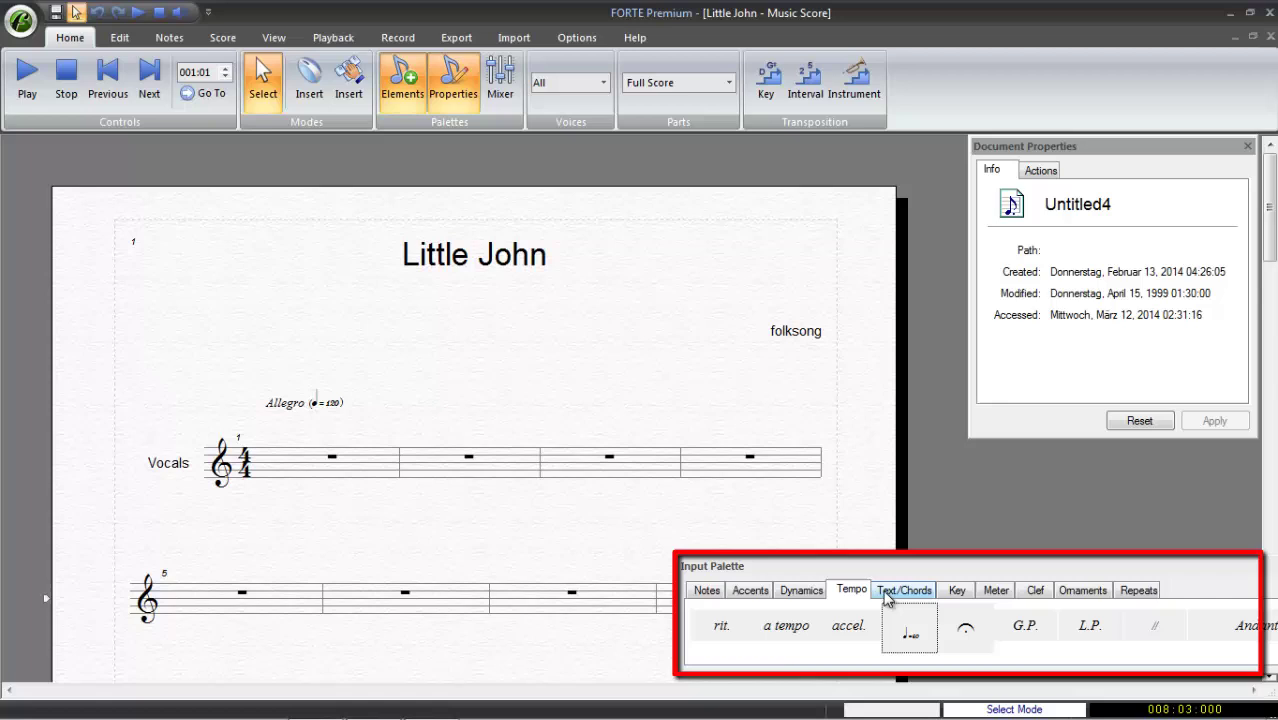
click(895, 592)
click(952, 596)
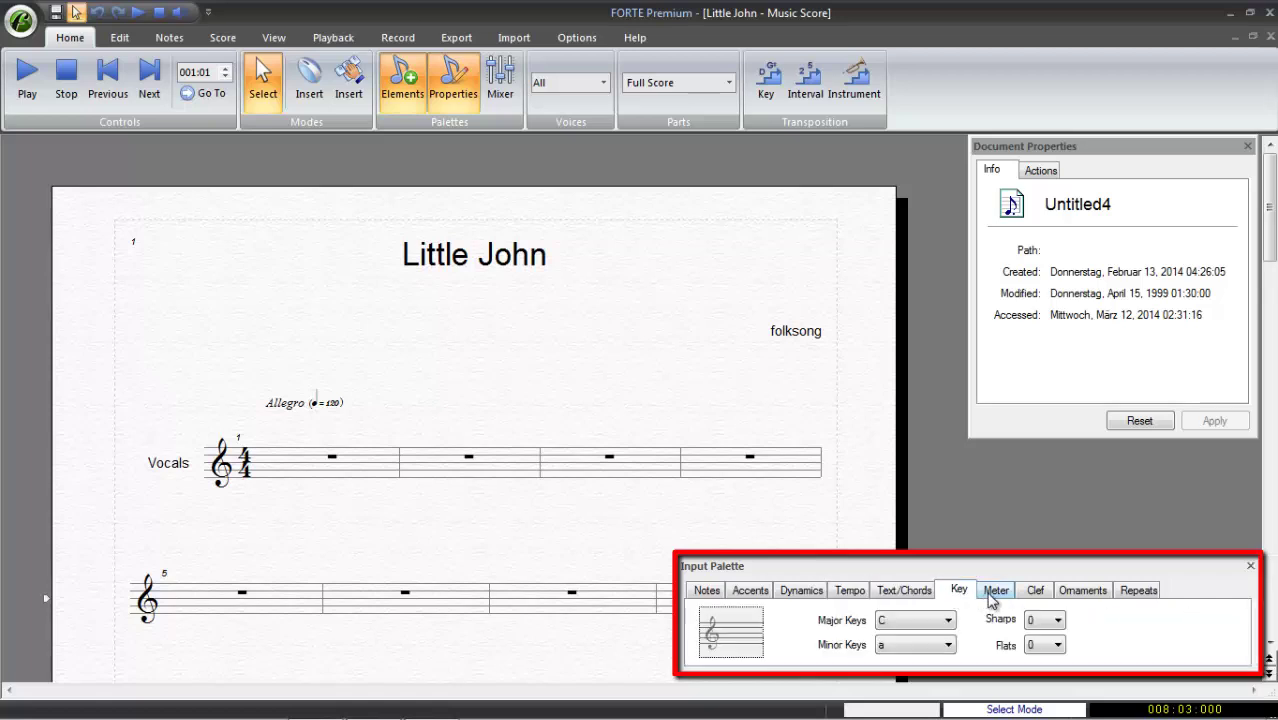
click(992, 596)
click(1031, 598)
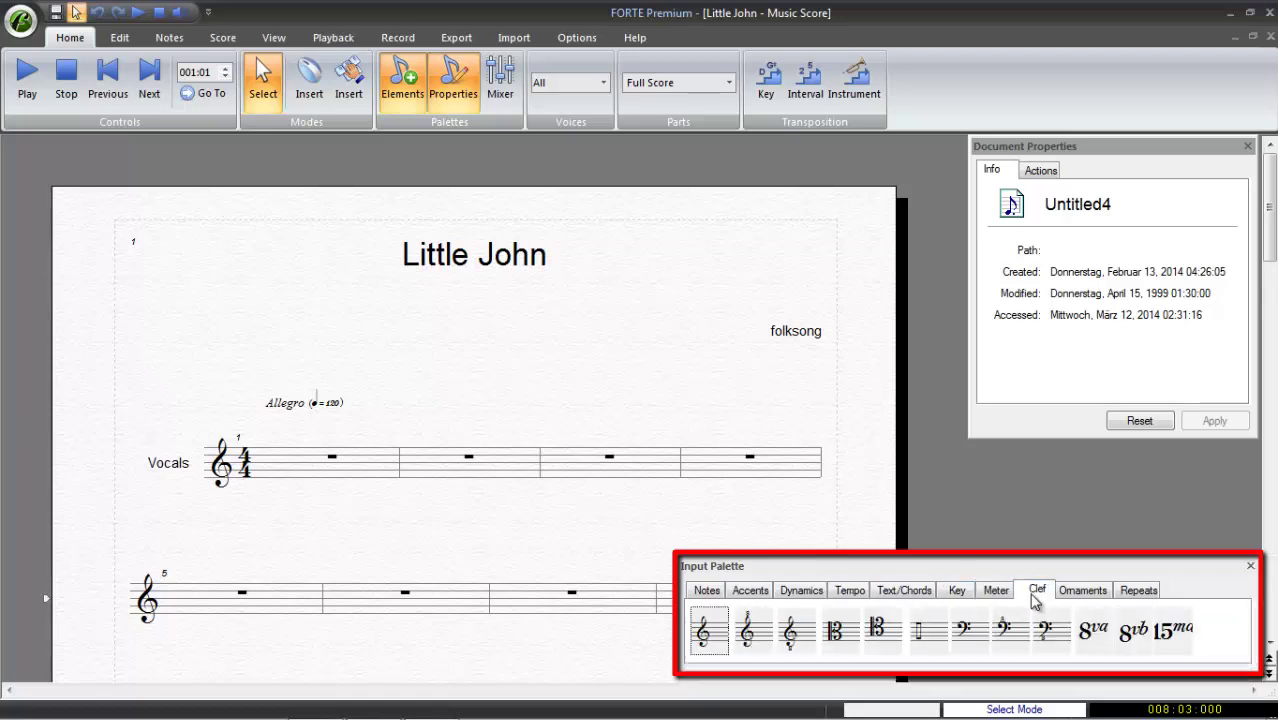
click(1078, 596)
- Insert a quarter note F4 on the first beat of measure 1 in the Vocals staff, dismissing the Music Ruler tip
click(708, 591)
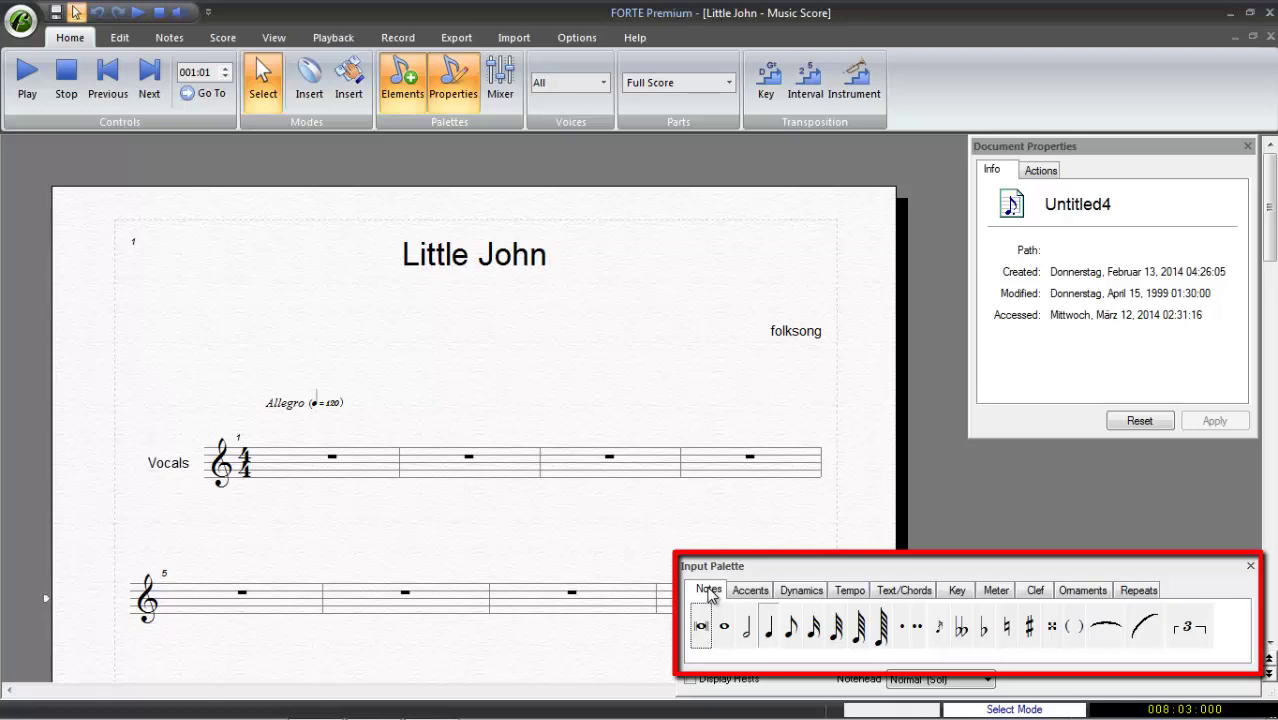
click(771, 628)
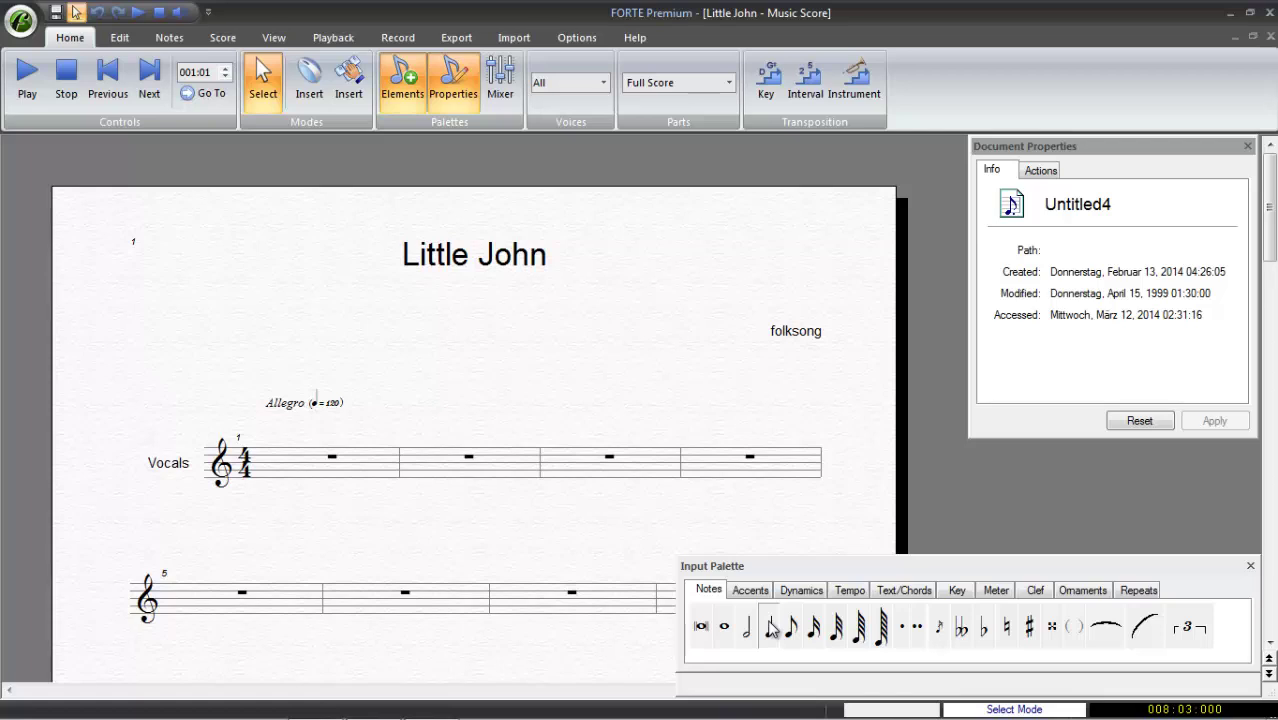
click(771, 628)
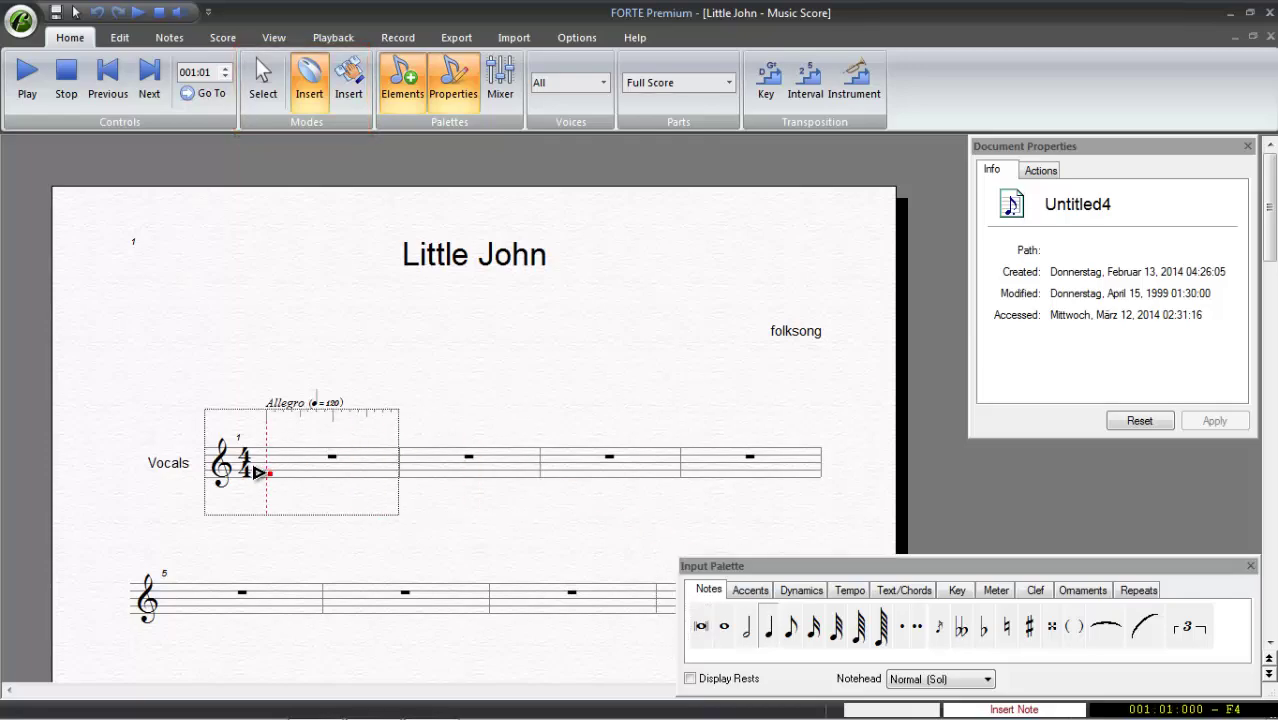
click(272, 479)
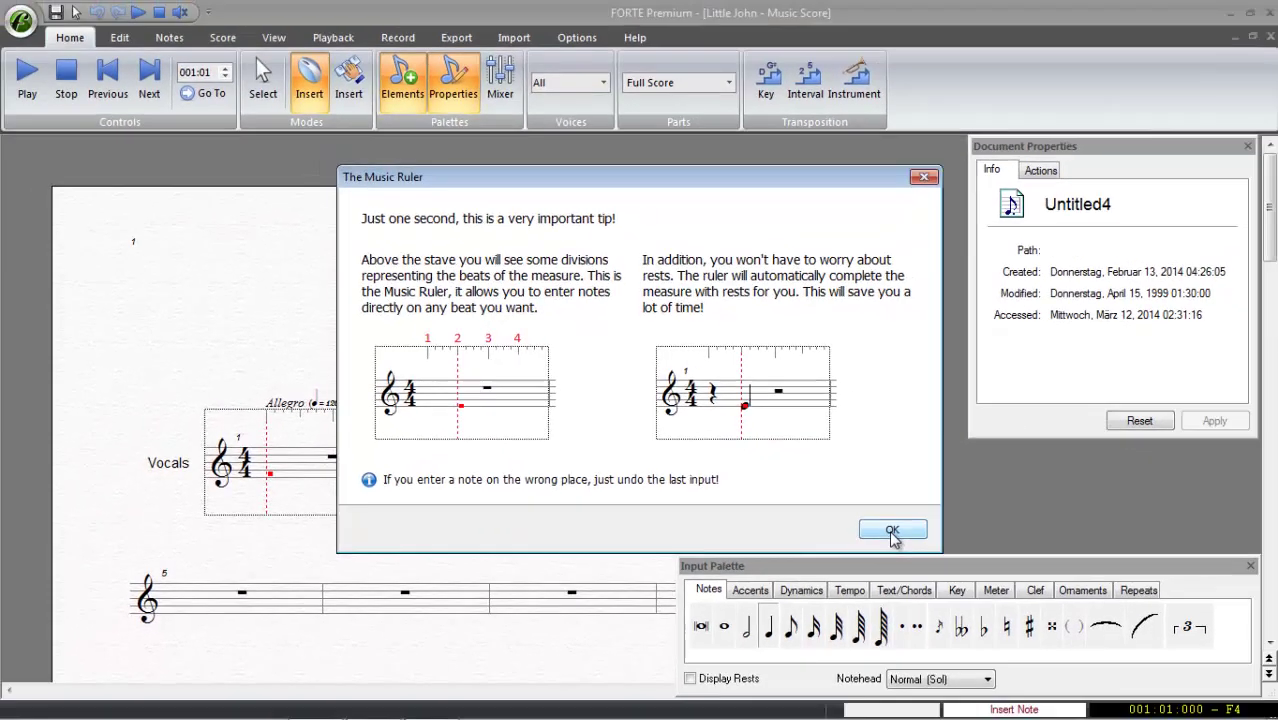
click(892, 531)
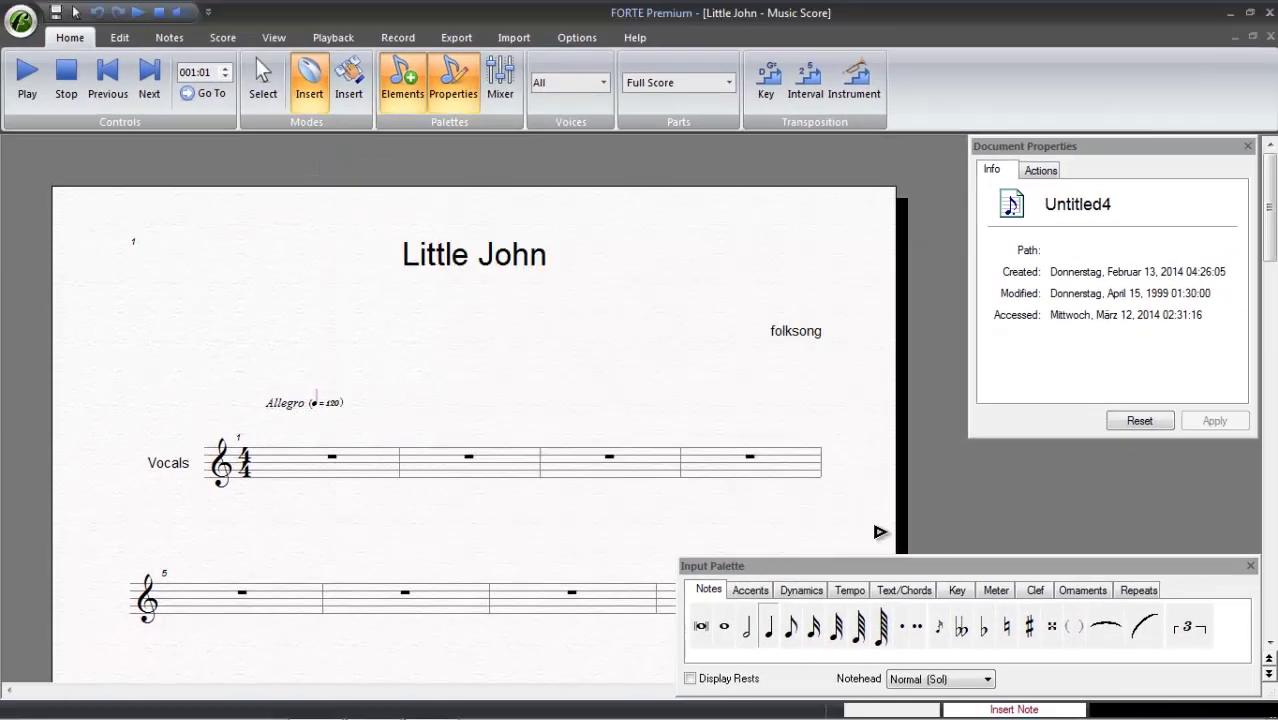
click(252, 472)
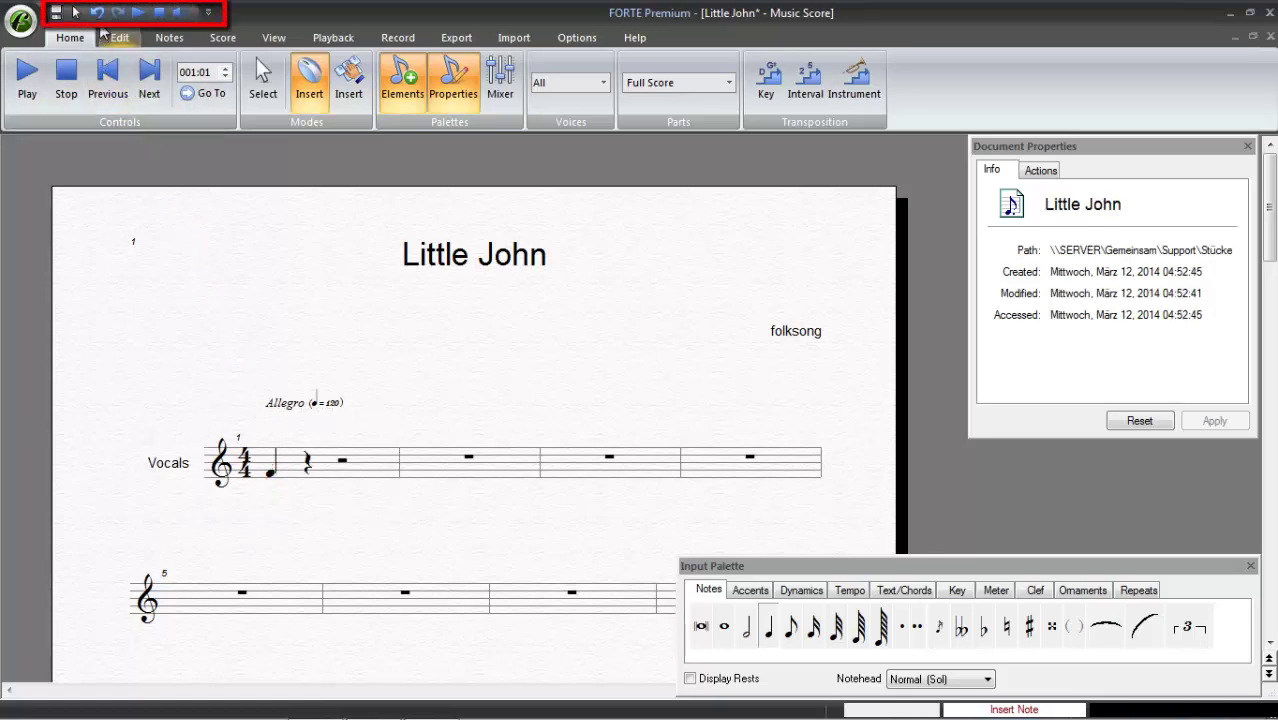
- Undo the inserted F4, and enter quarter notes G4, E4, E4 in measure 1 and F4, D4, C4 in measure 2
click(98, 20)
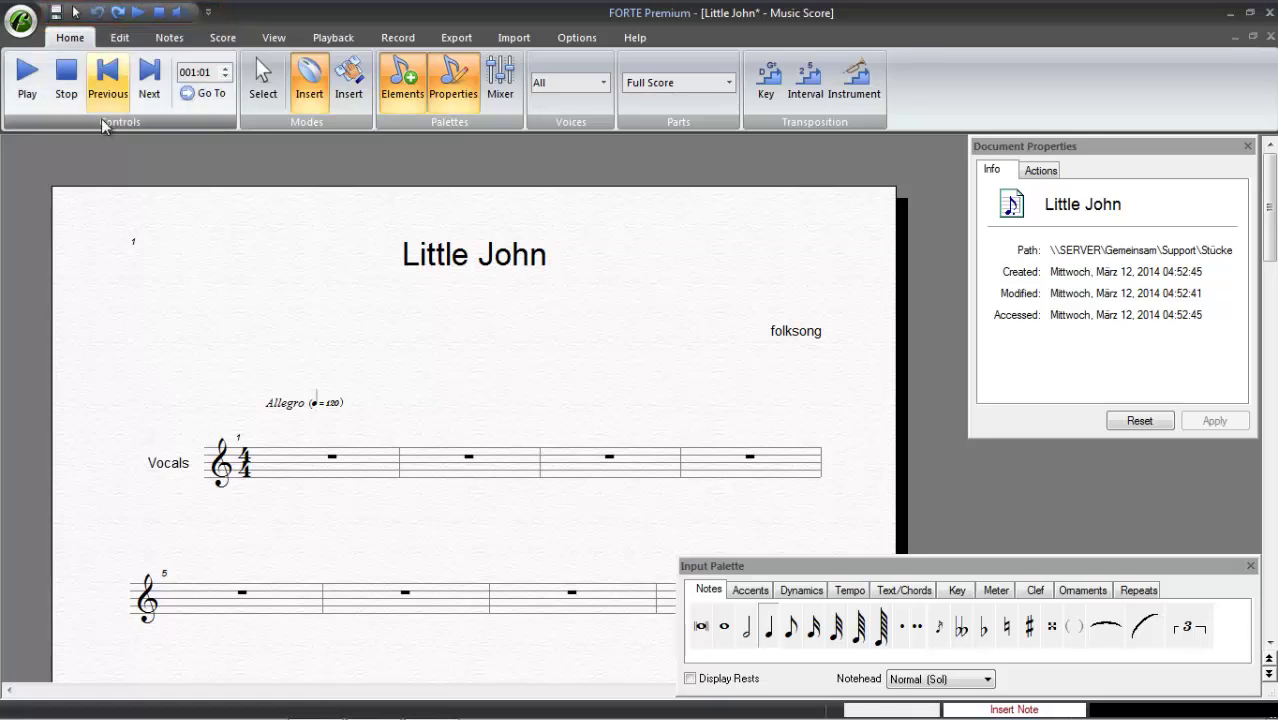
click(280, 470)
click(314, 476)
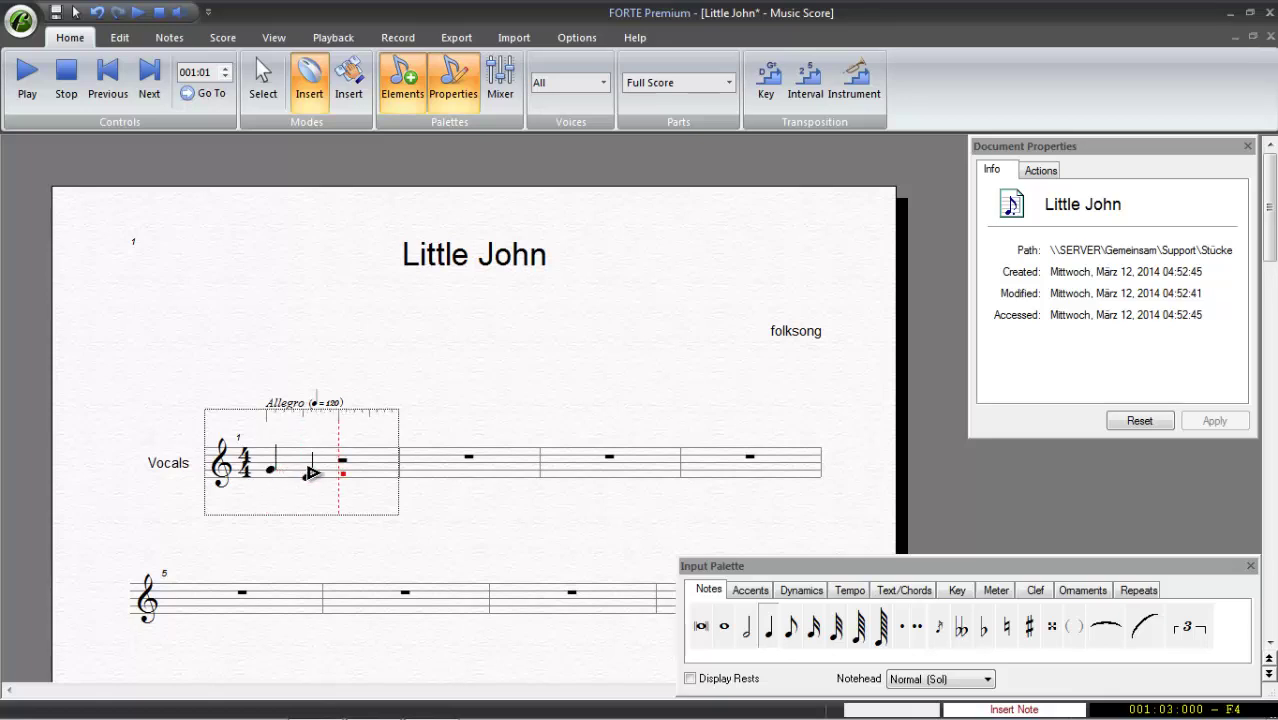
click(357, 476)
click(449, 473)
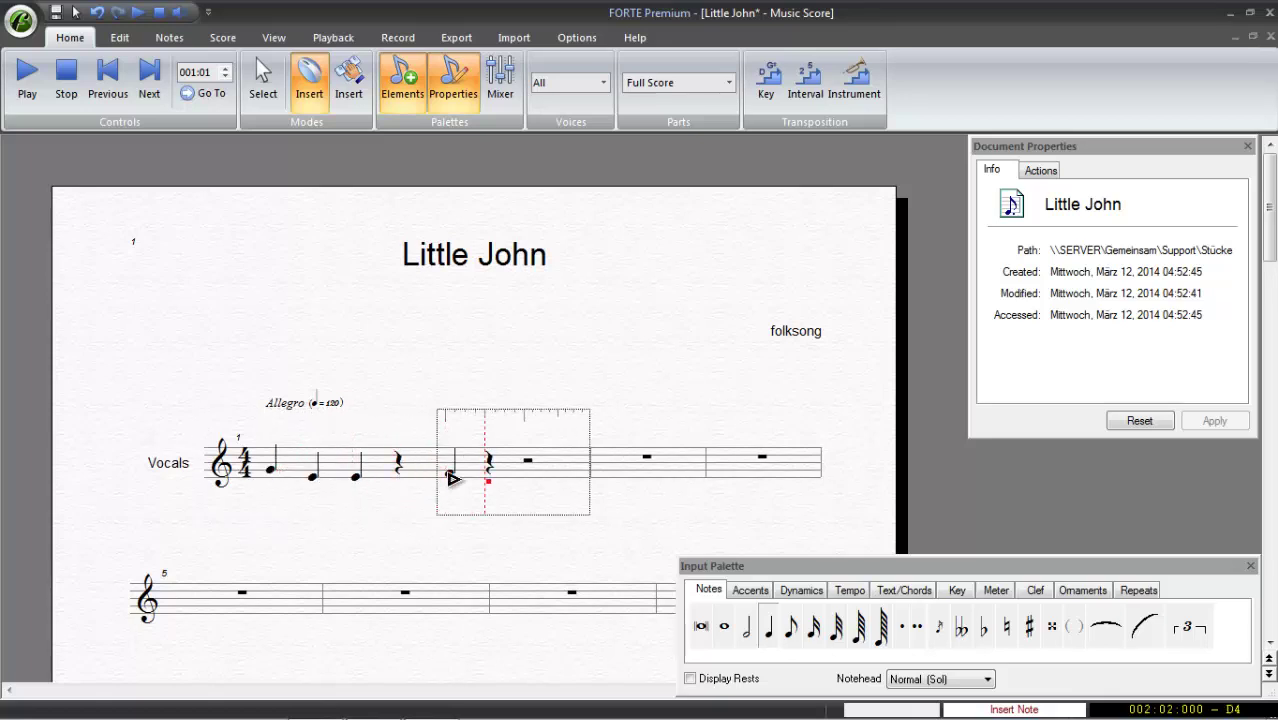
click(486, 480)
click(521, 483)
- Return to select mode and raise the third quarter note of measure 2 to D4
key(Escape)
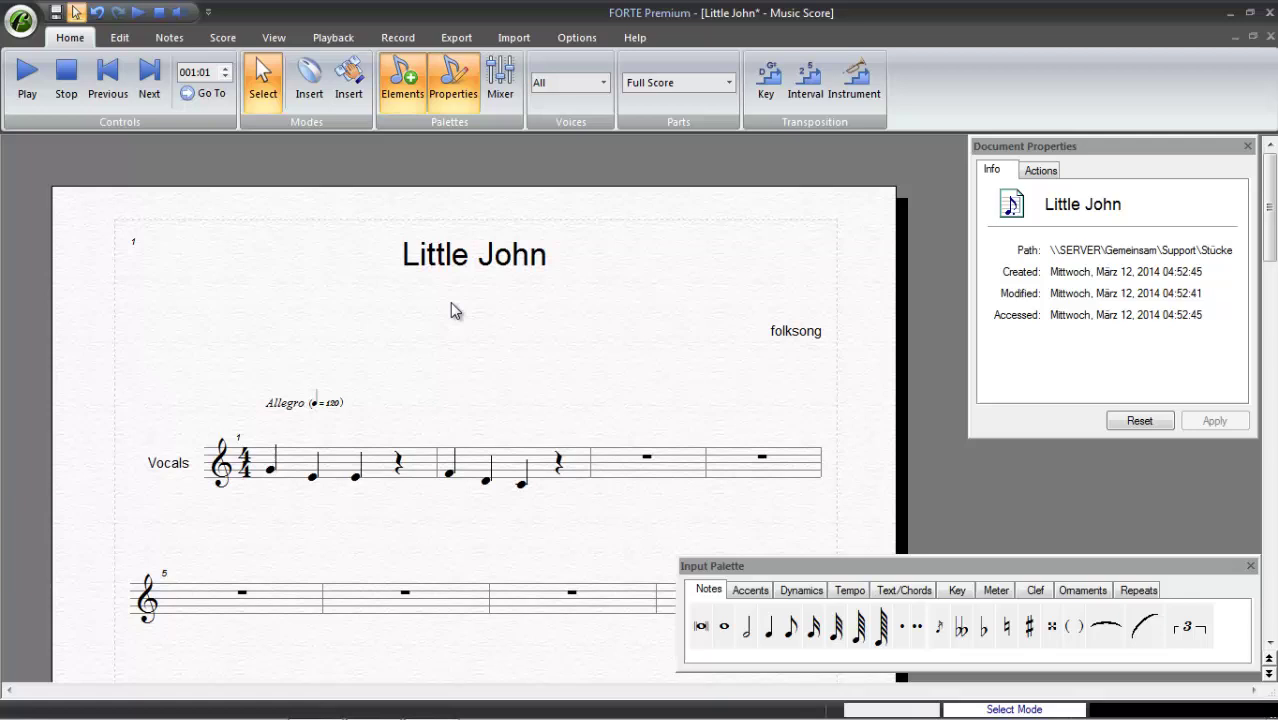
click(522, 486)
click(528, 499)
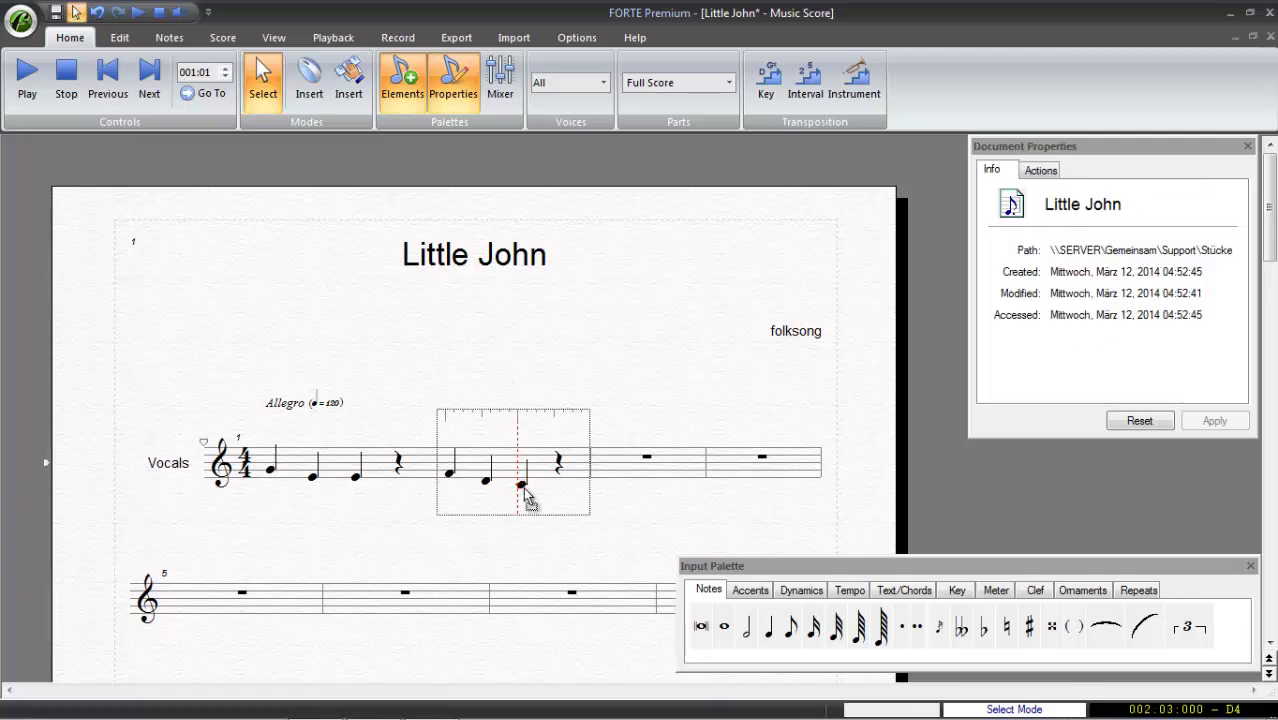
click(524, 492)
click(700, 626)
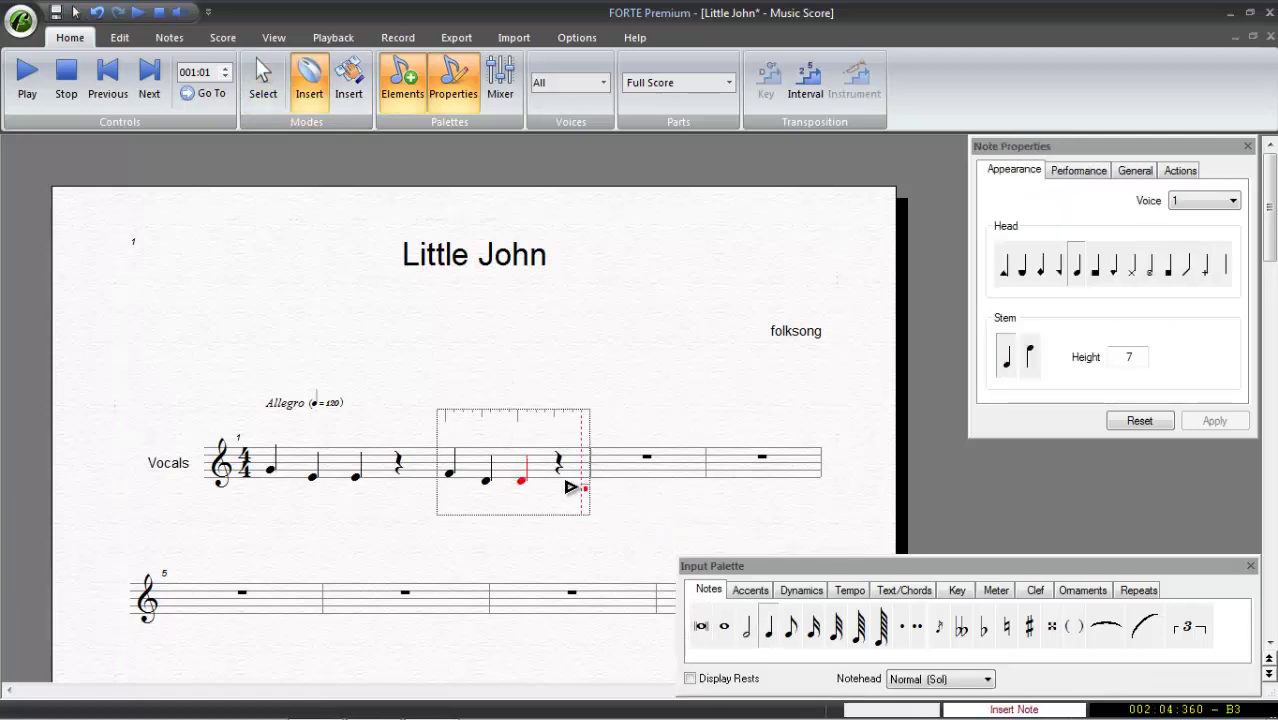
click(578, 485)
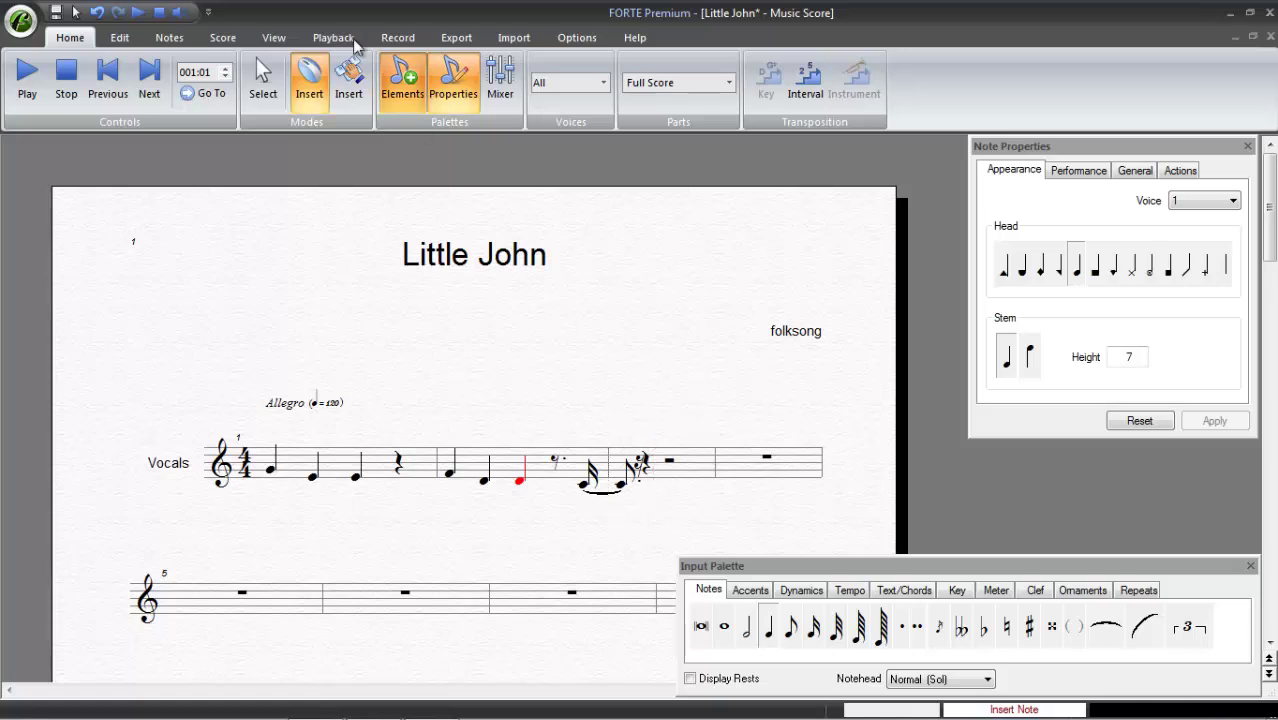
click(97, 12)
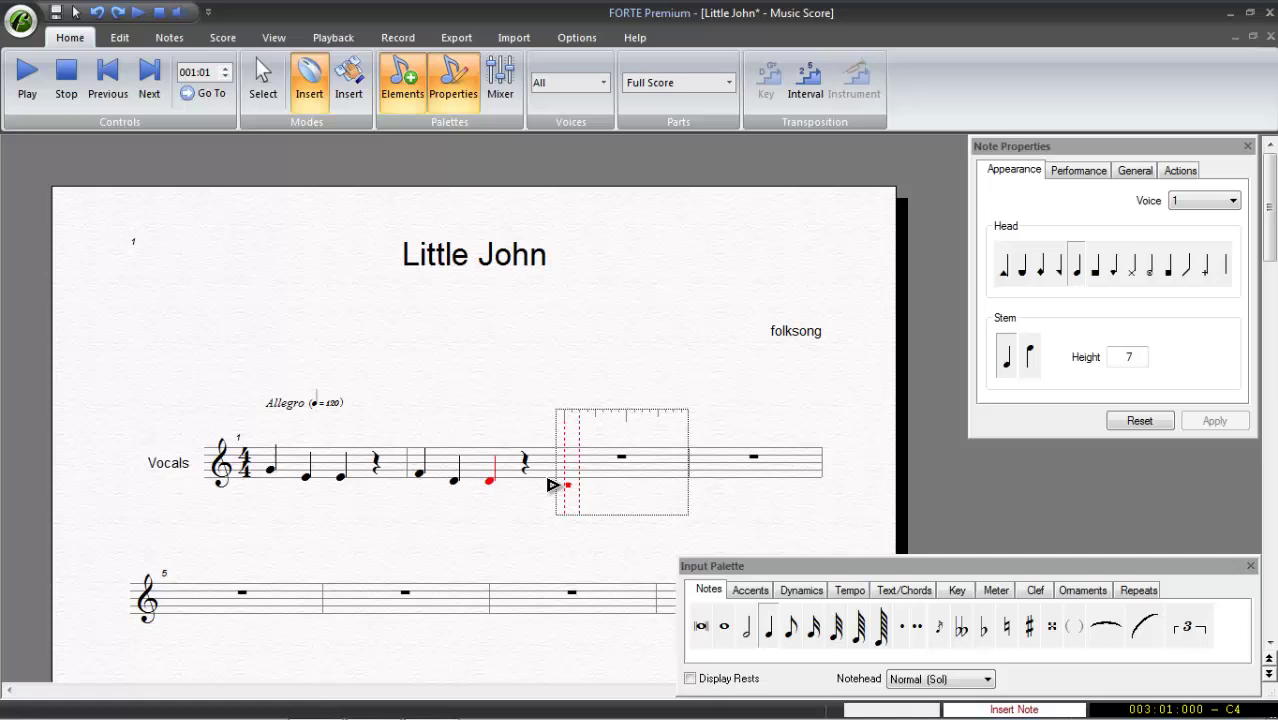
- Insert quarter notes C4, D4, E4, F4 in measure 3 and three G4 quarter notes in measure 4, and play the score
click(558, 482)
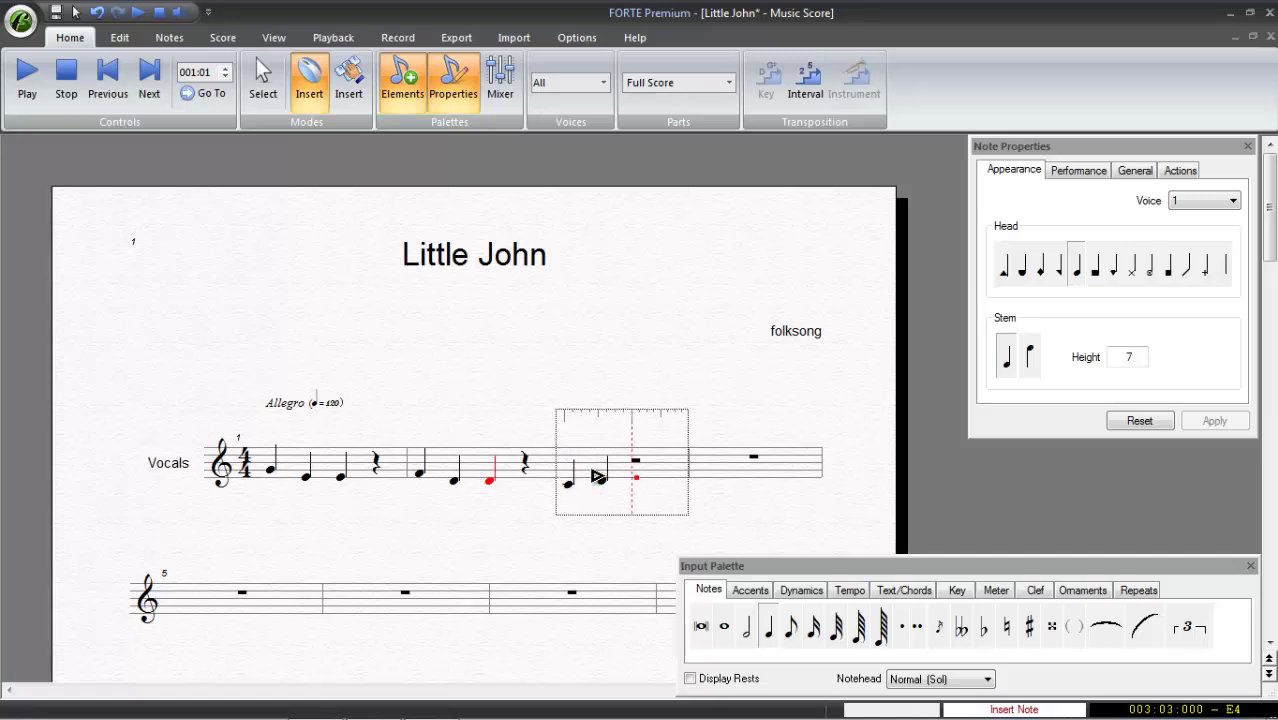
click(603, 478)
click(679, 474)
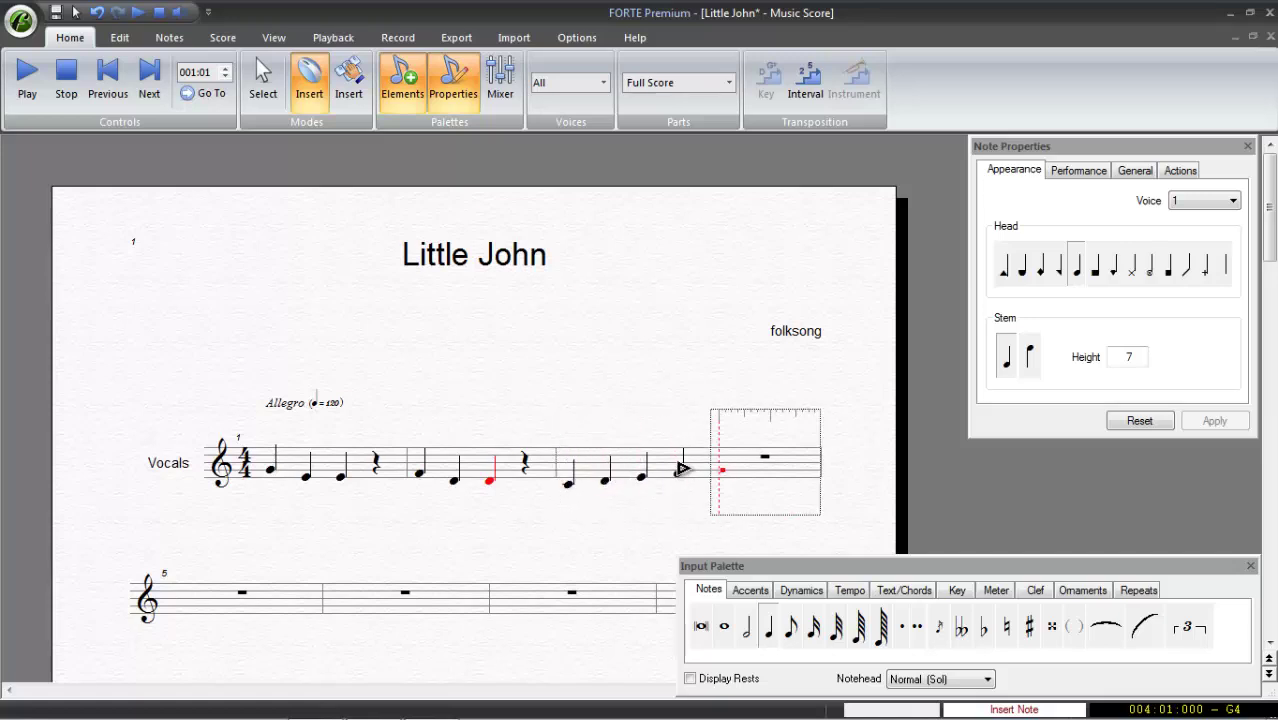
click(700, 468)
click(725, 468)
click(738, 468)
click(266, 100)
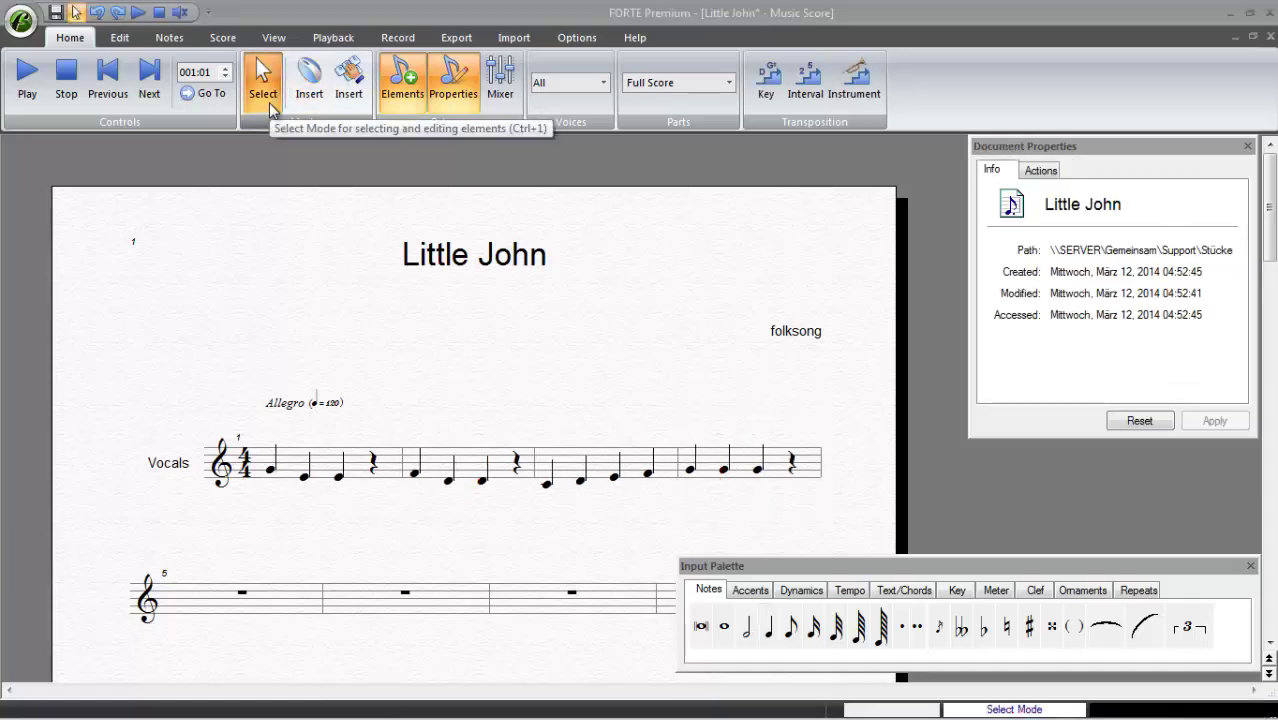
click(32, 98)
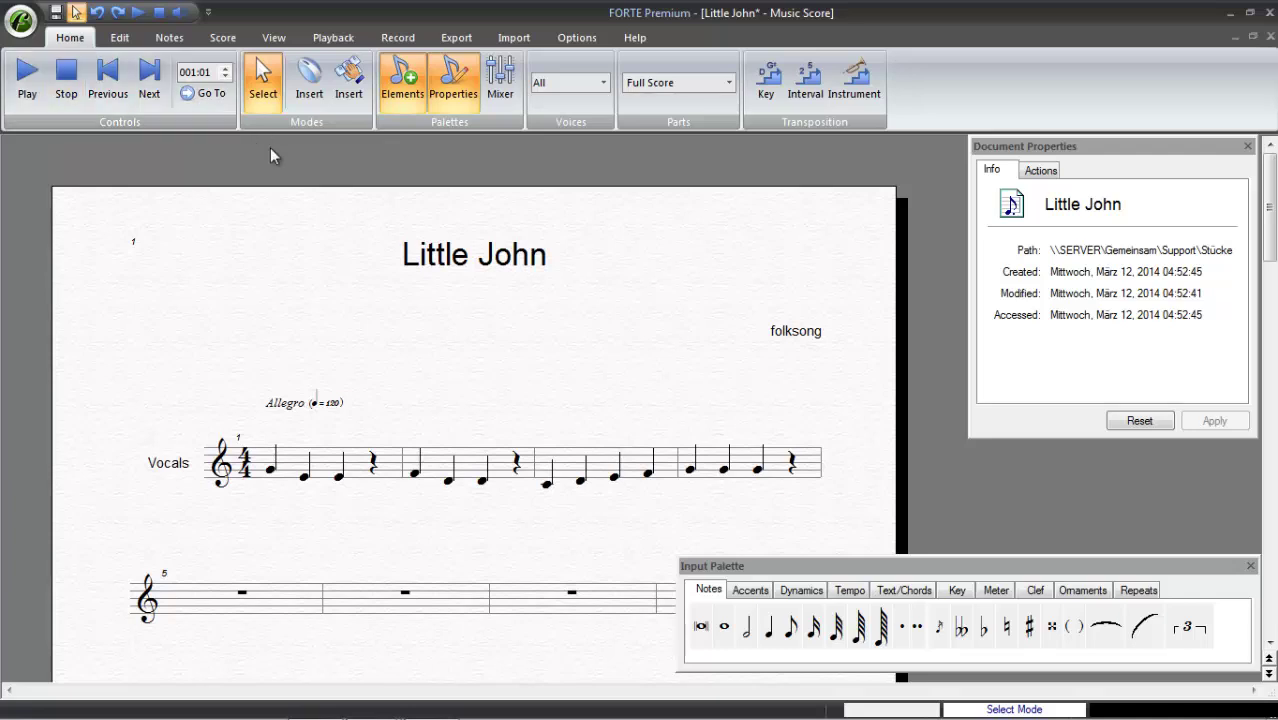
- Select the last notes of measures 1, 2 and 4 together and change their duration to Half Note (2)
click(267, 100)
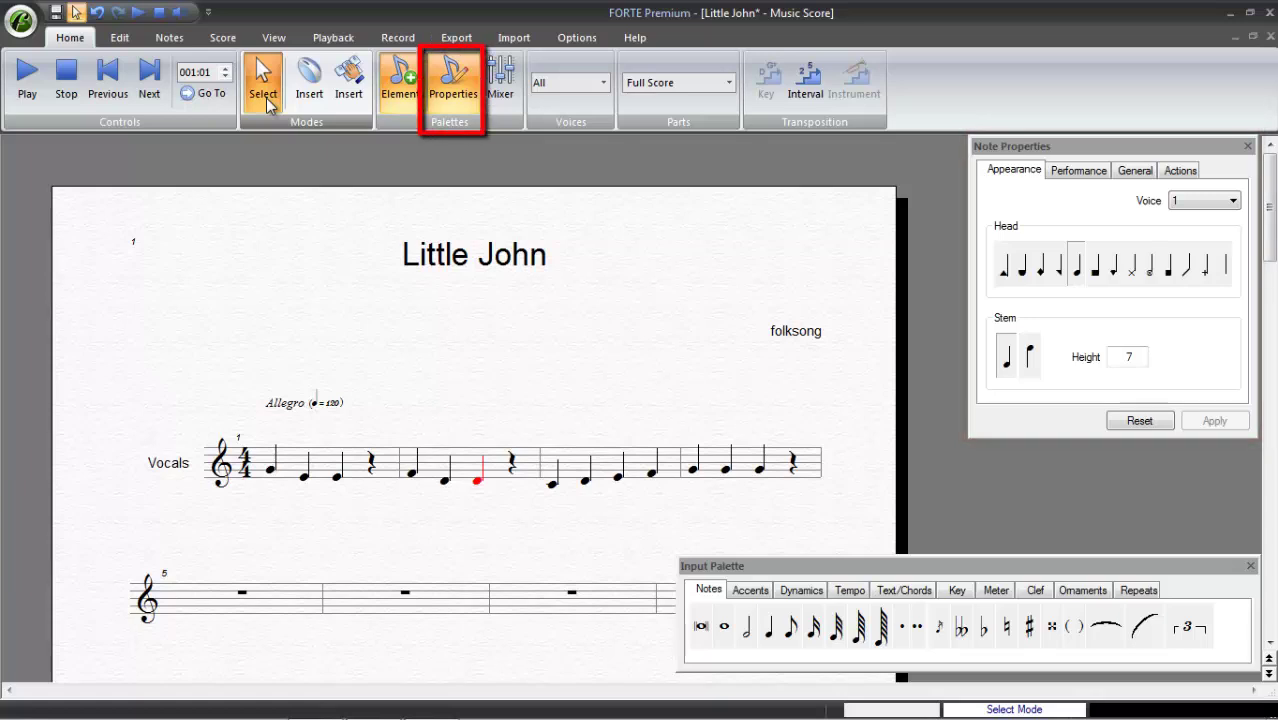
click(335, 477)
click(338, 478)
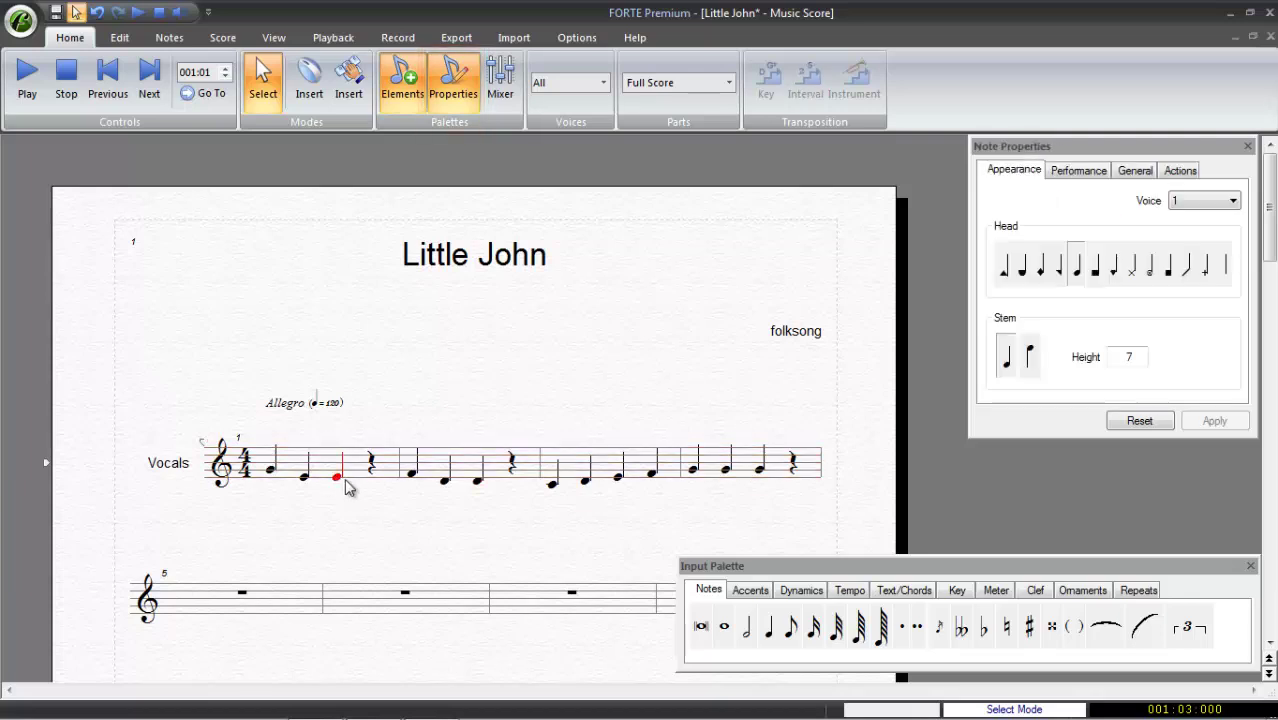
ctrl+click(478, 483)
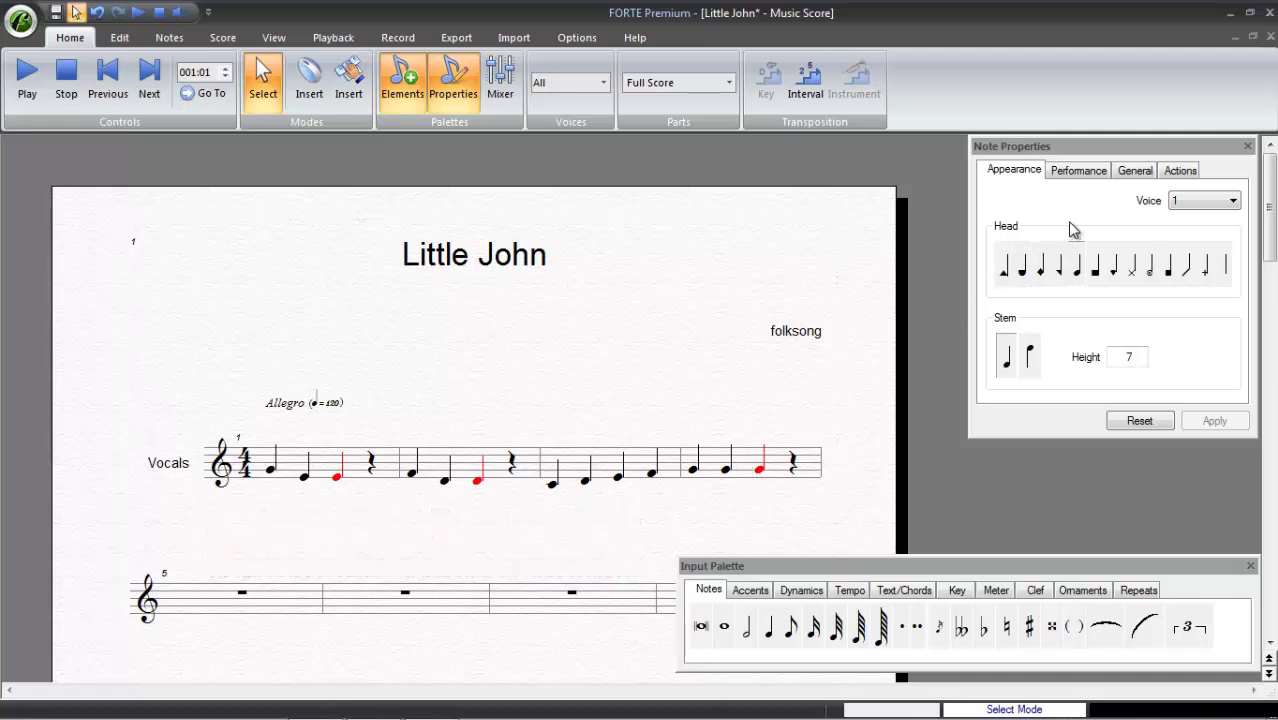
click(1082, 174)
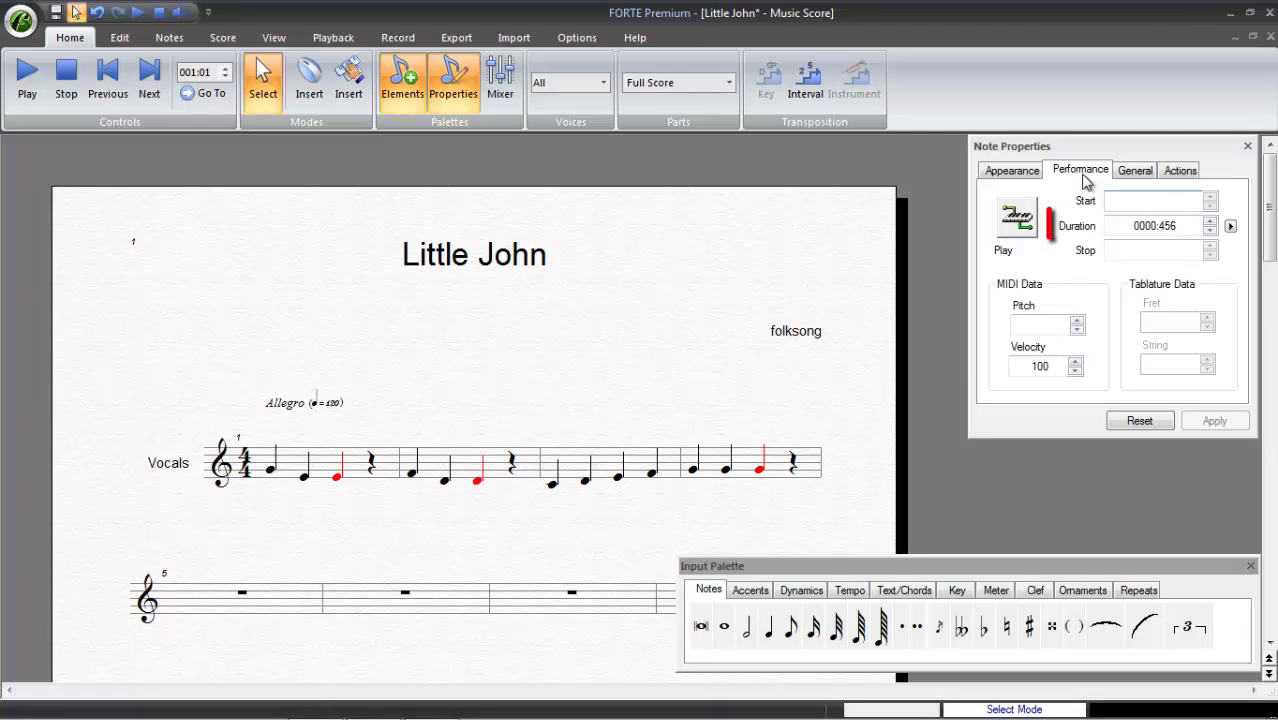
click(1231, 227)
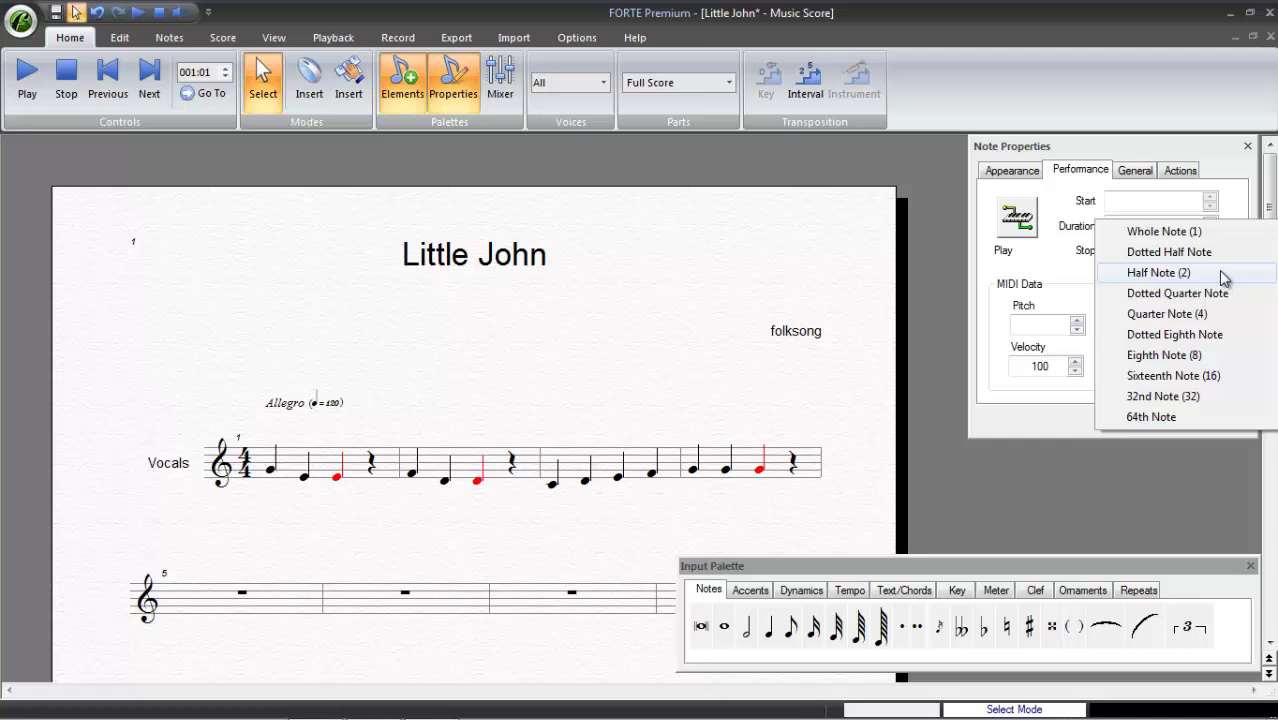
click(1158, 273)
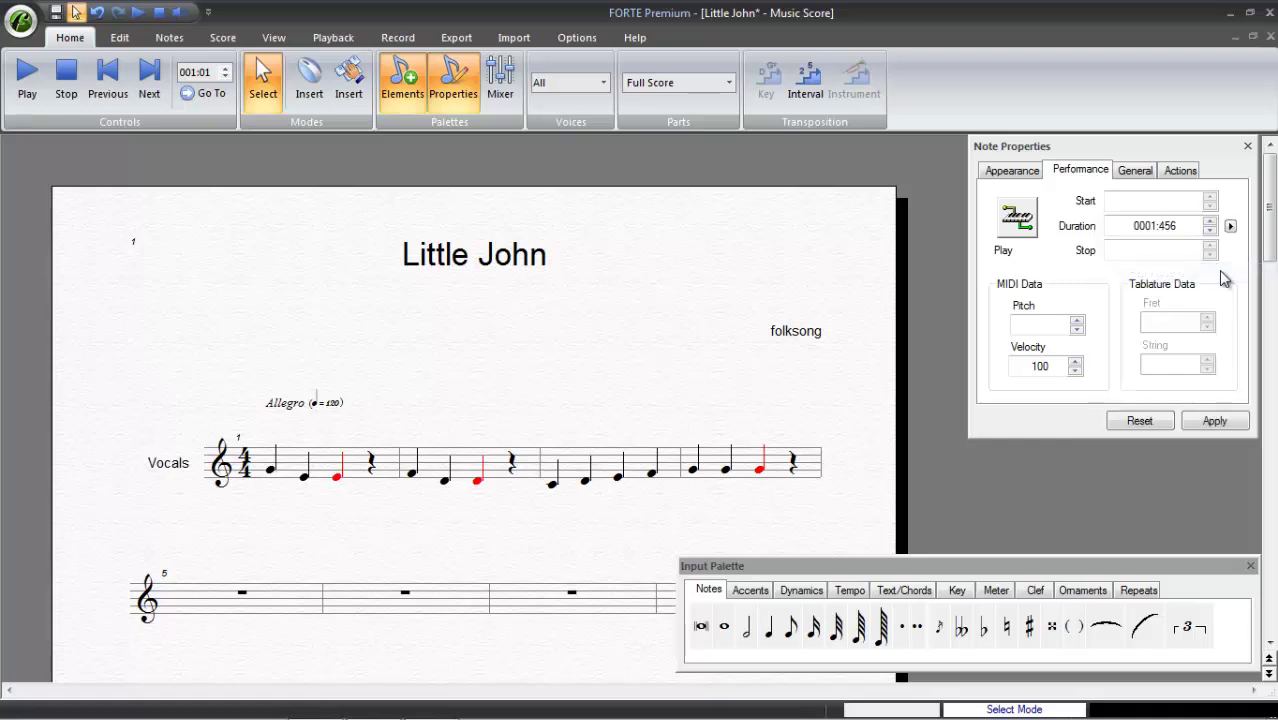
click(1227, 422)
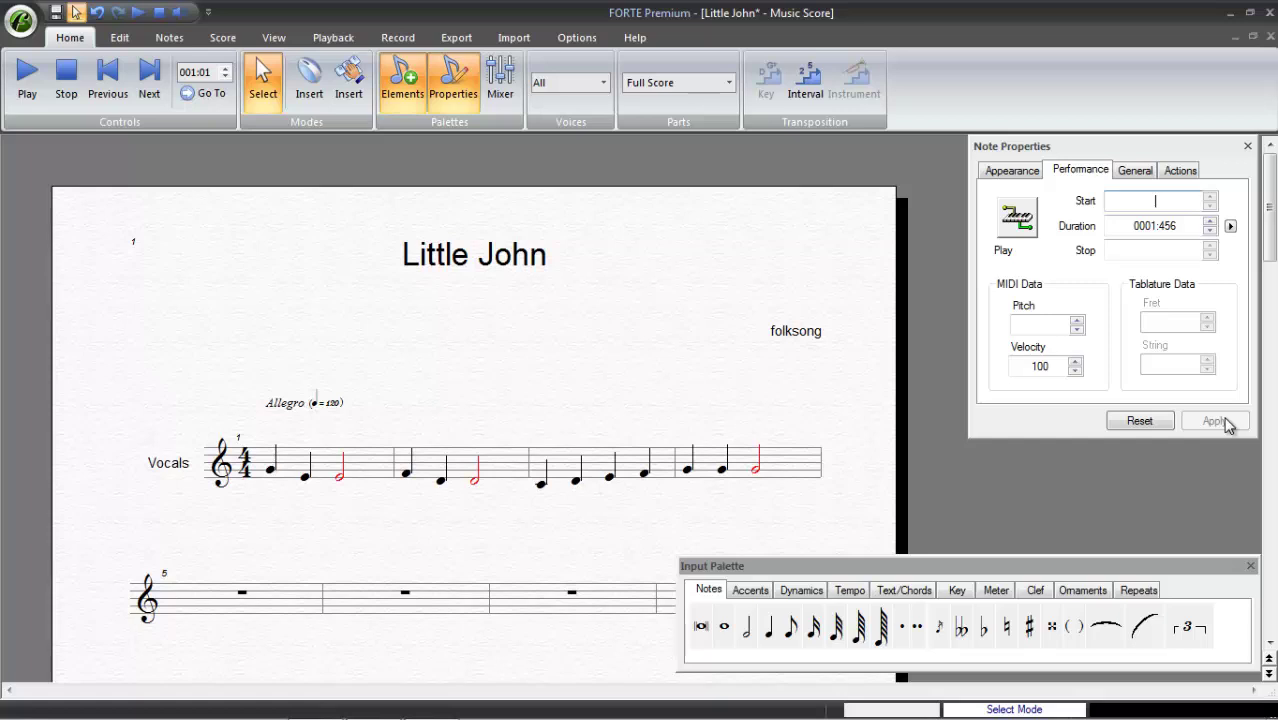
click(1218, 424)
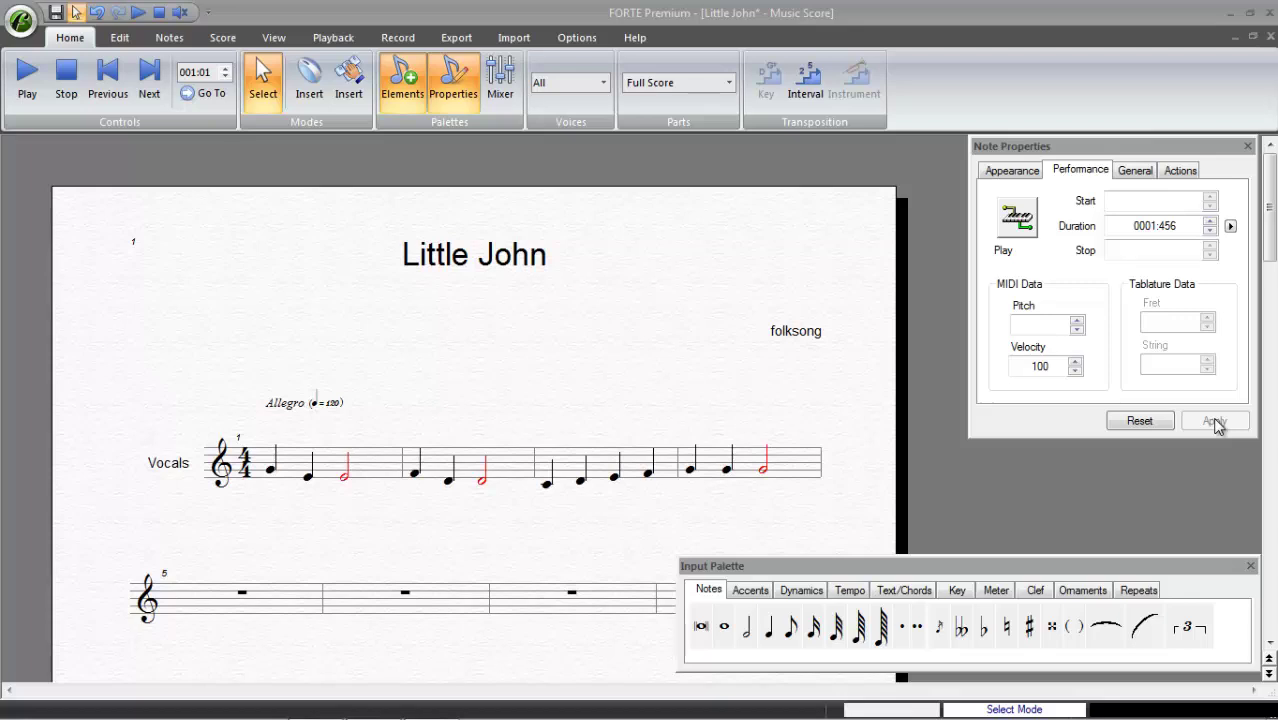
- Add a slur across the four notes of measure 3 and staccato dots to the first two notes of measure 4
click(1137, 628)
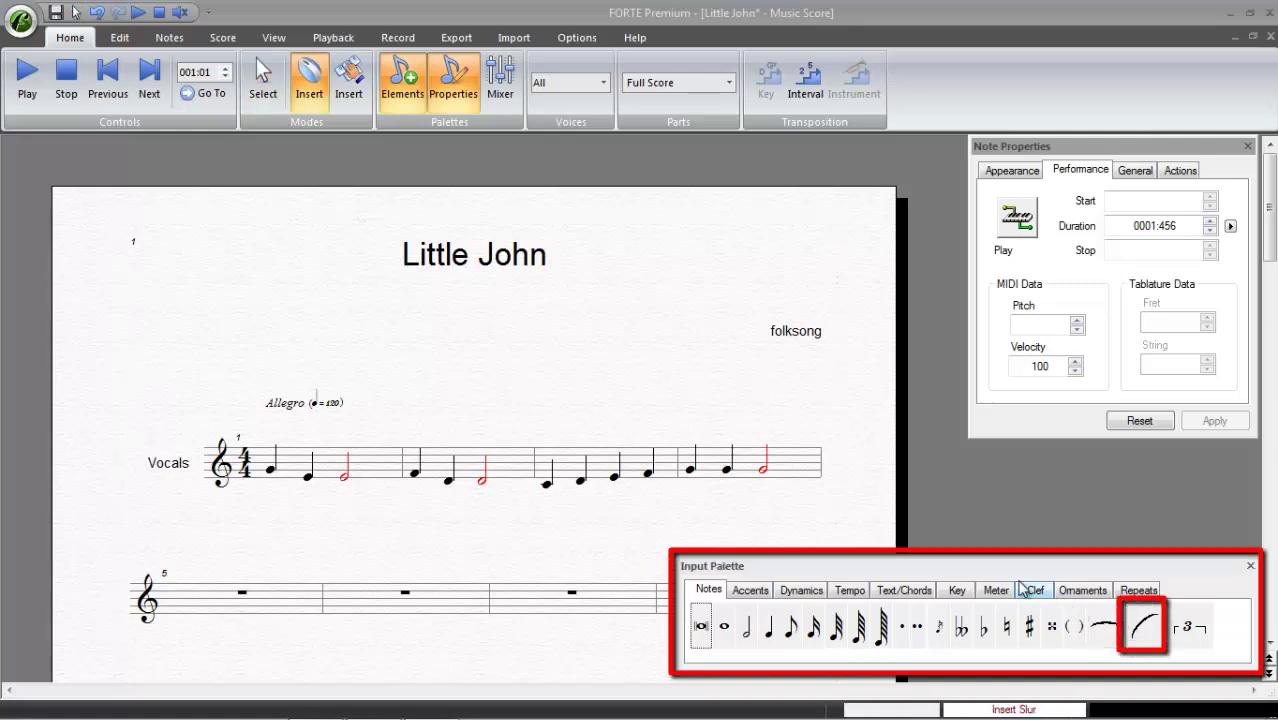
mouse_move(531, 420)
mouse_down()
mouse_move(595, 492)
mouse_move(671, 503)
mouse_up()
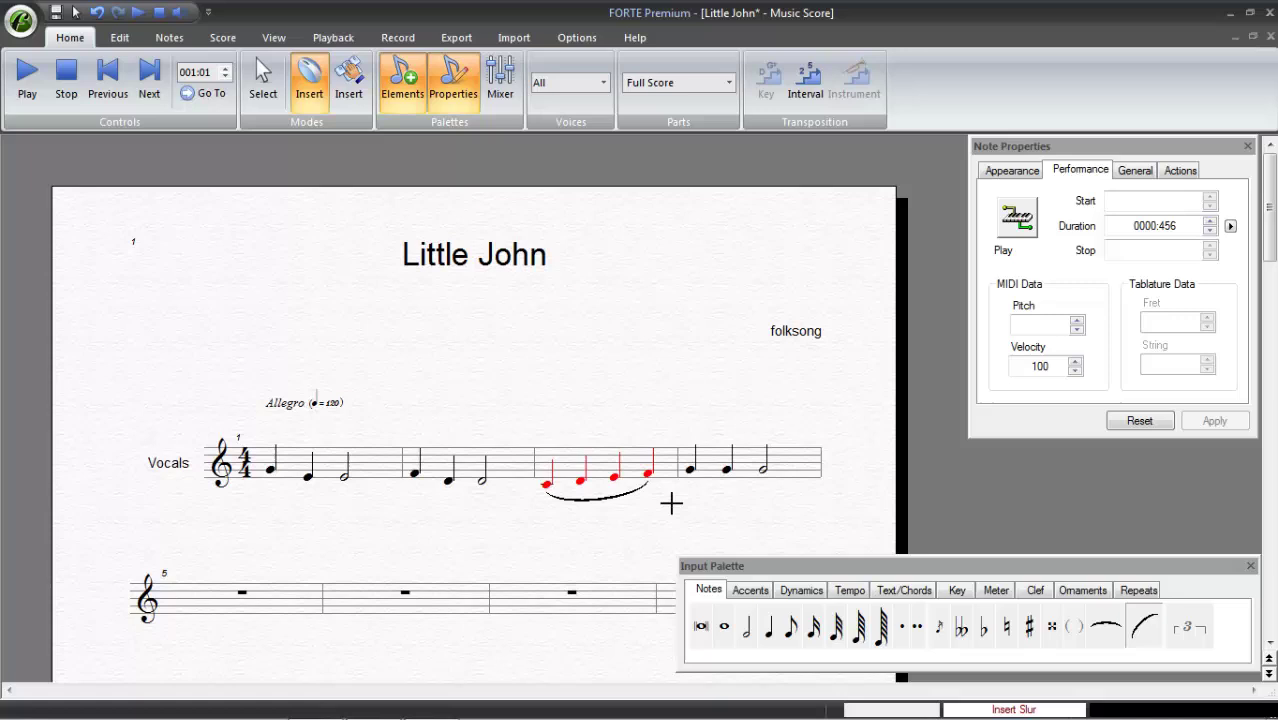
click(766, 592)
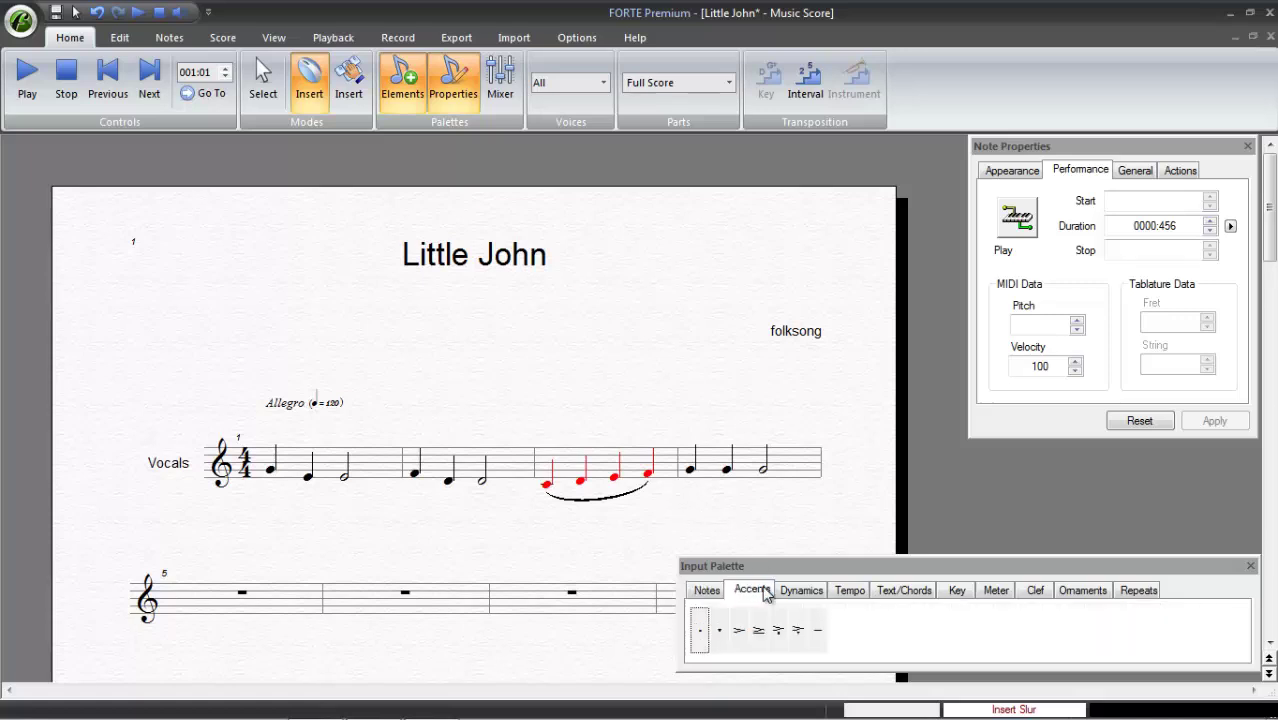
click(703, 630)
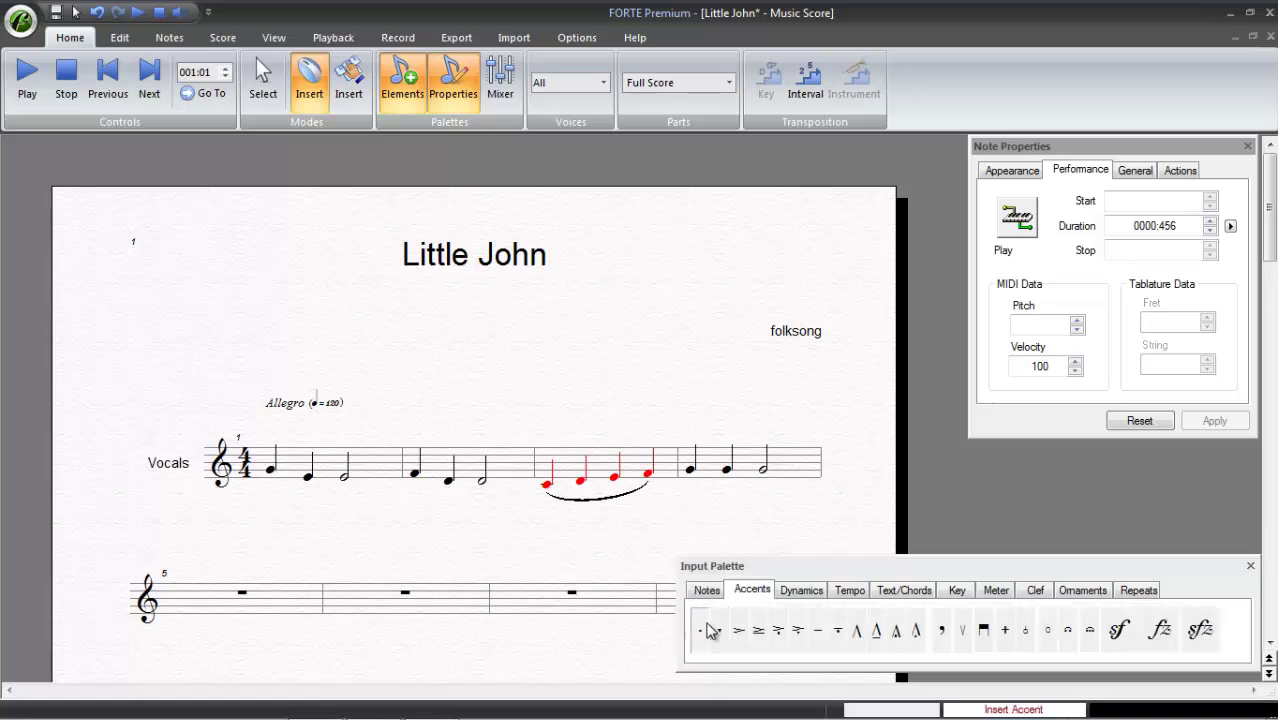
click(689, 469)
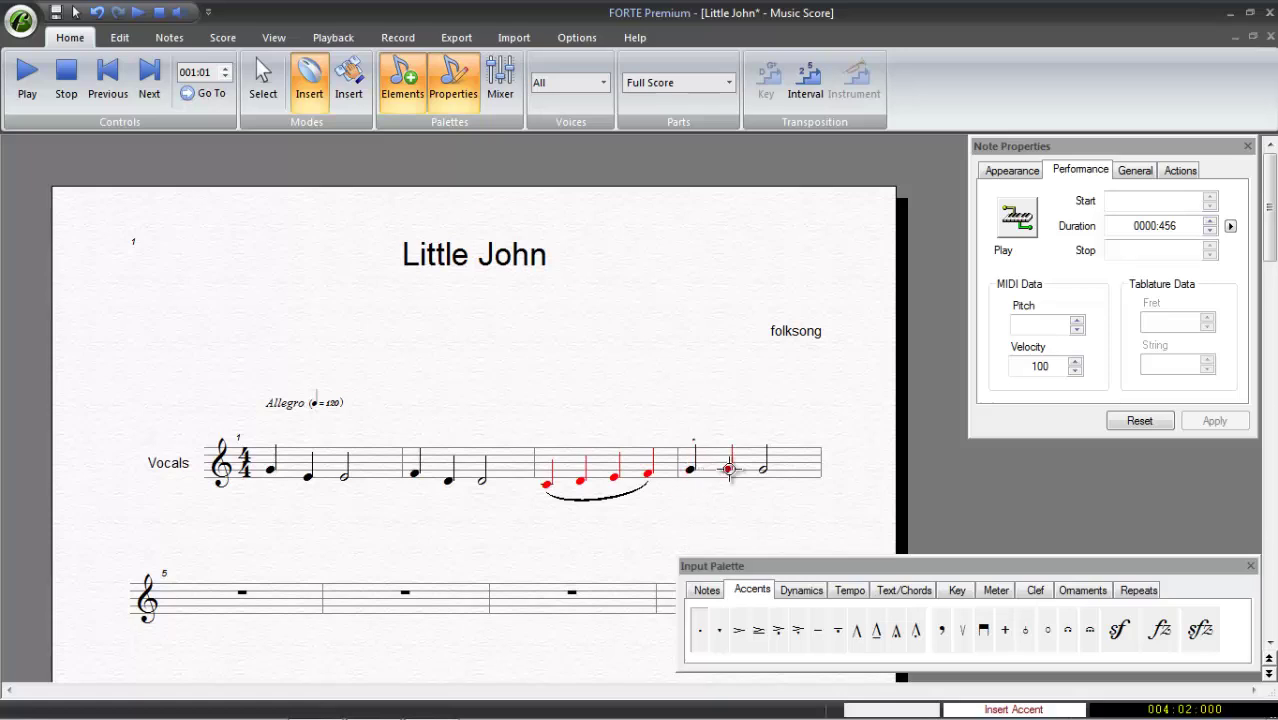
click(729, 469)
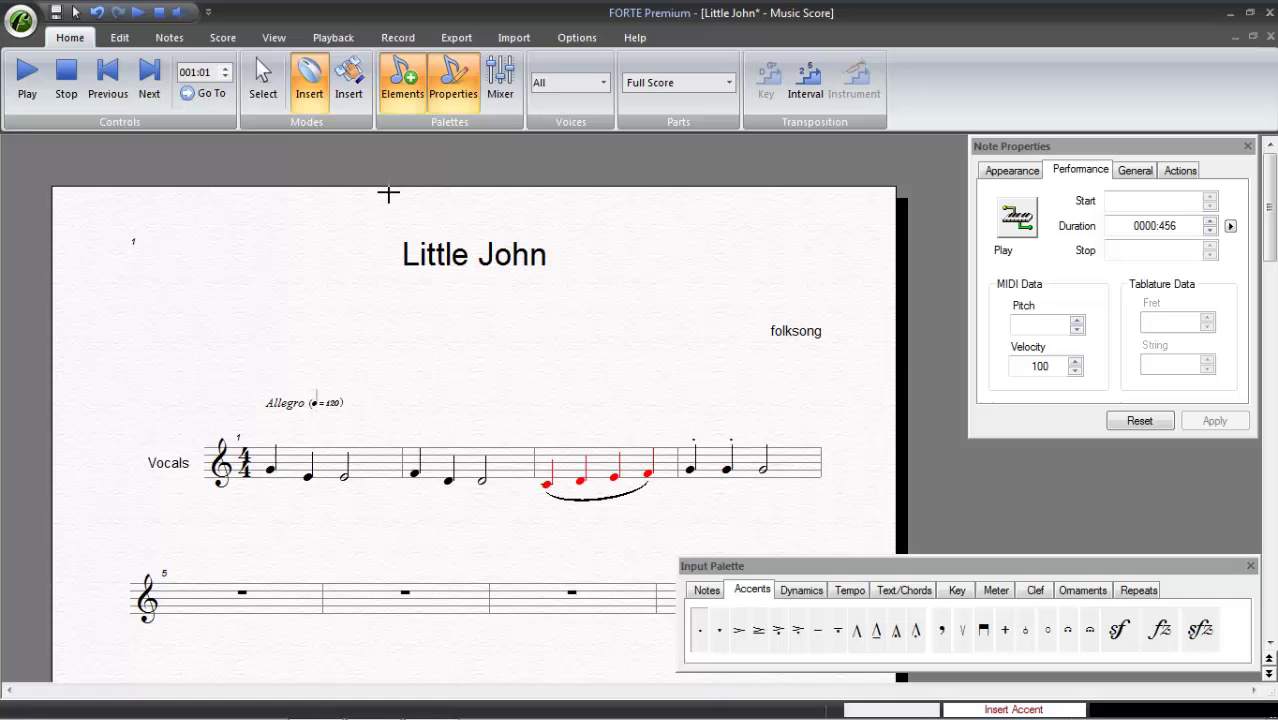
- Place both staccato dots in measure 4 below their notes
click(263, 85)
click(691, 446)
click(694, 441)
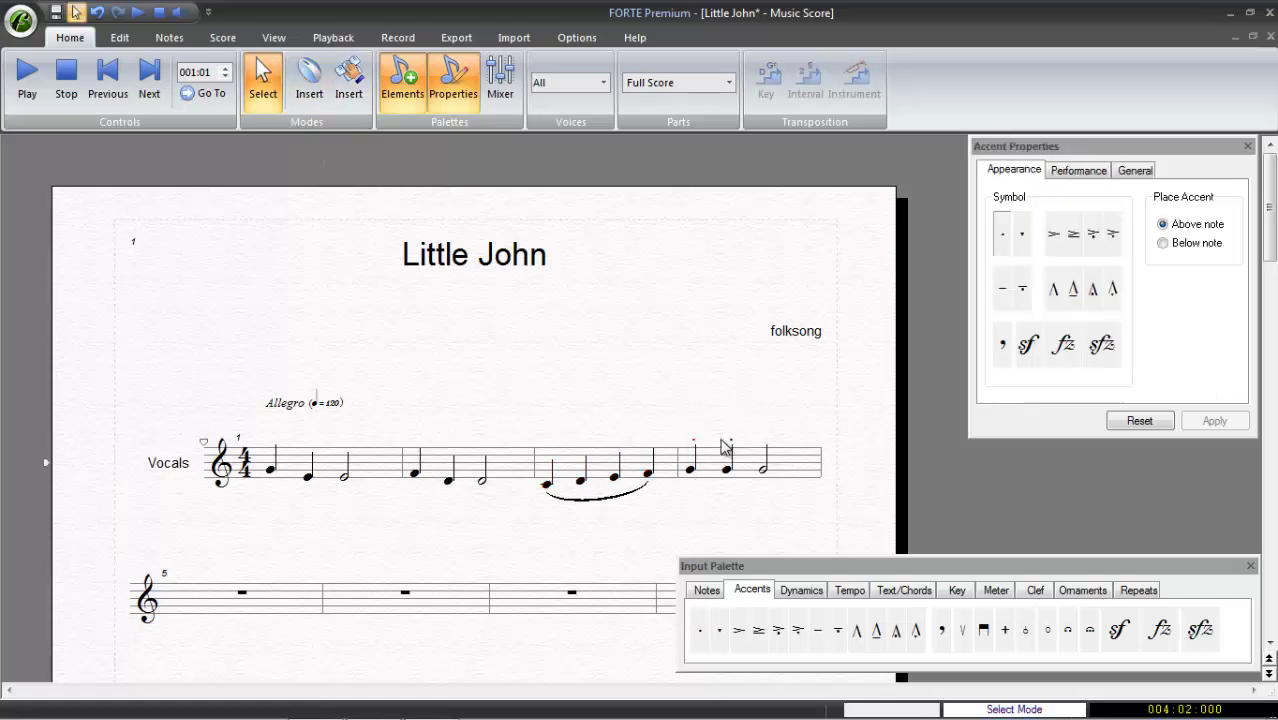
click(1178, 243)
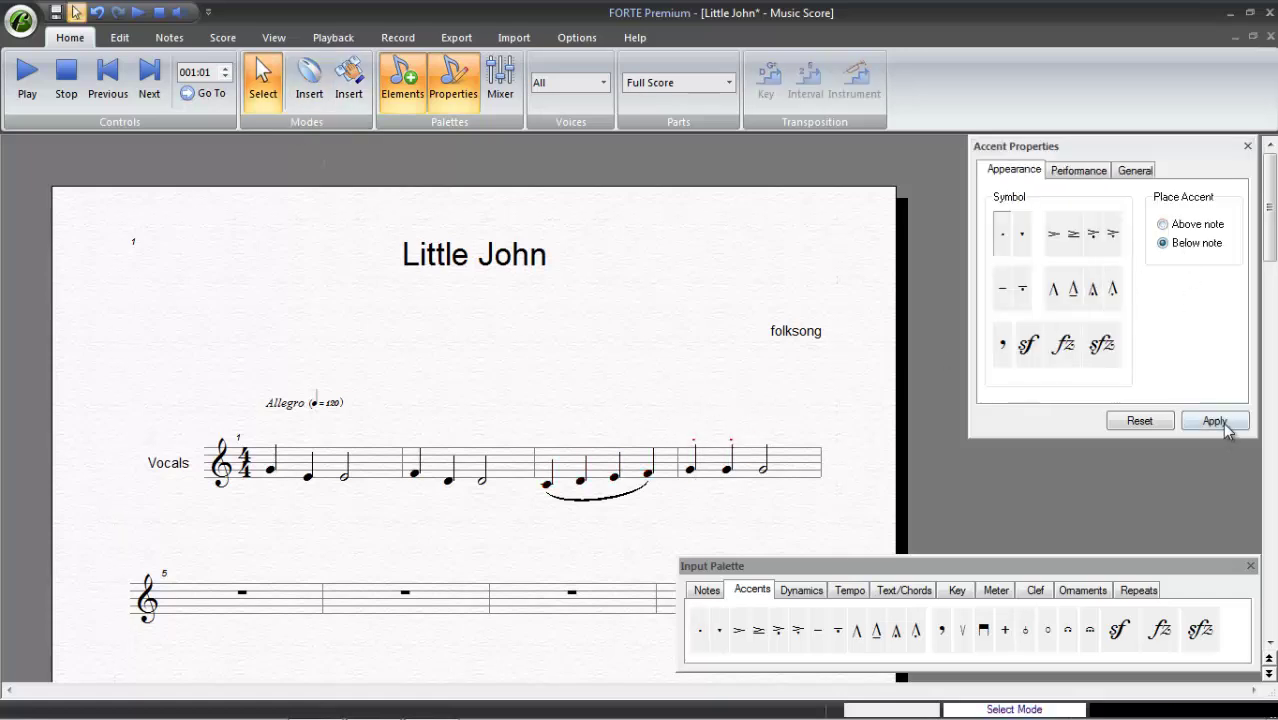
click(1220, 421)
click(703, 395)
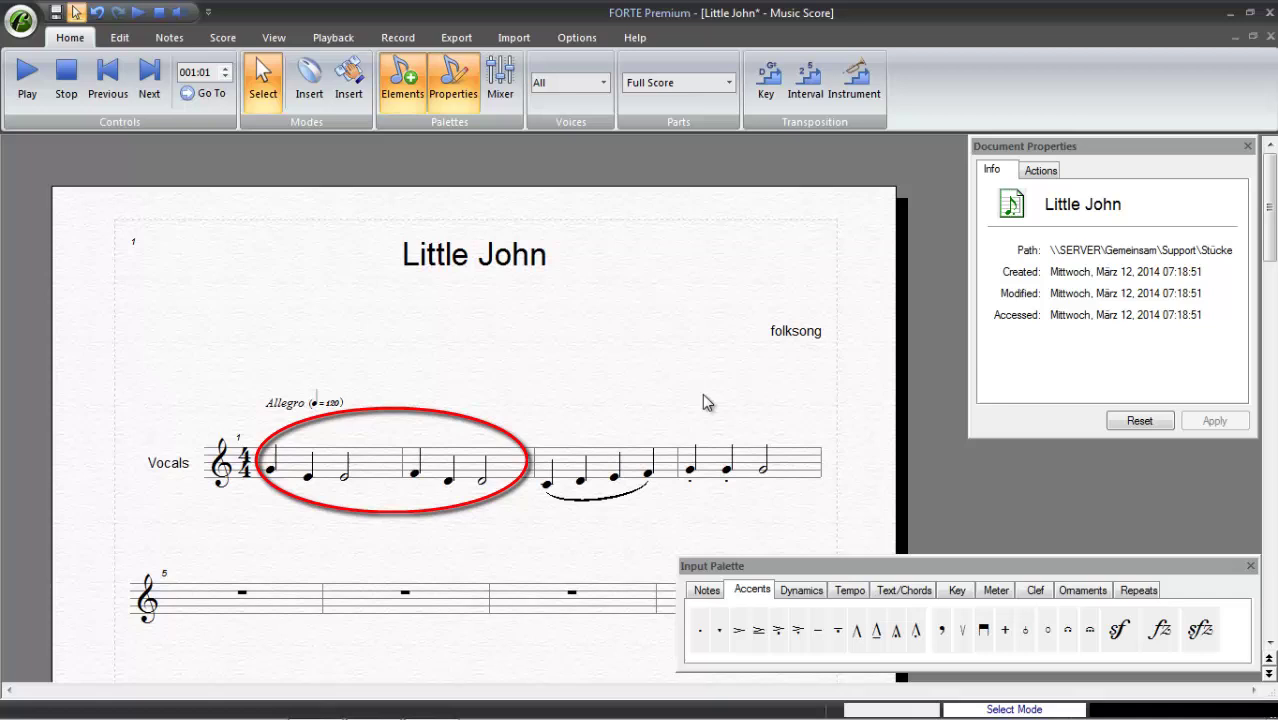
- Copy measures 1 to 2 of the Vocals track with all elements and insert them at measure 5 of the same track
click(128, 42)
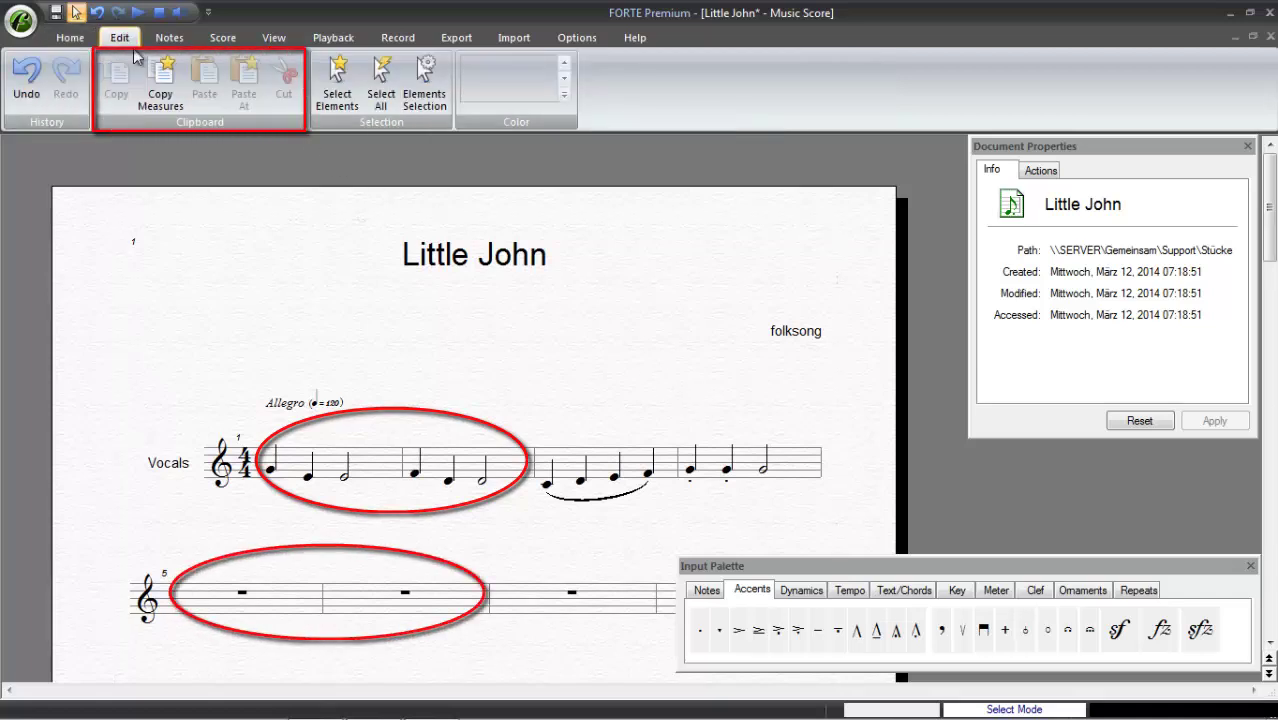
click(161, 92)
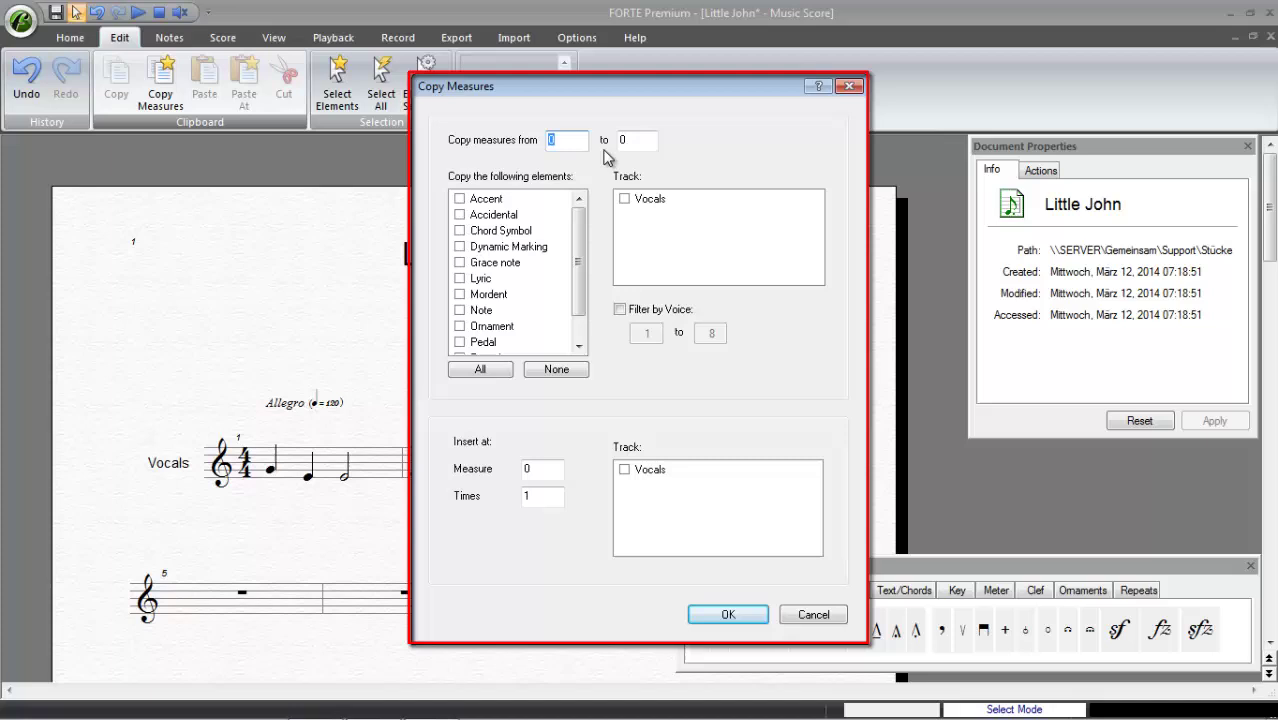
text(1)
key(Tab)
text(2)
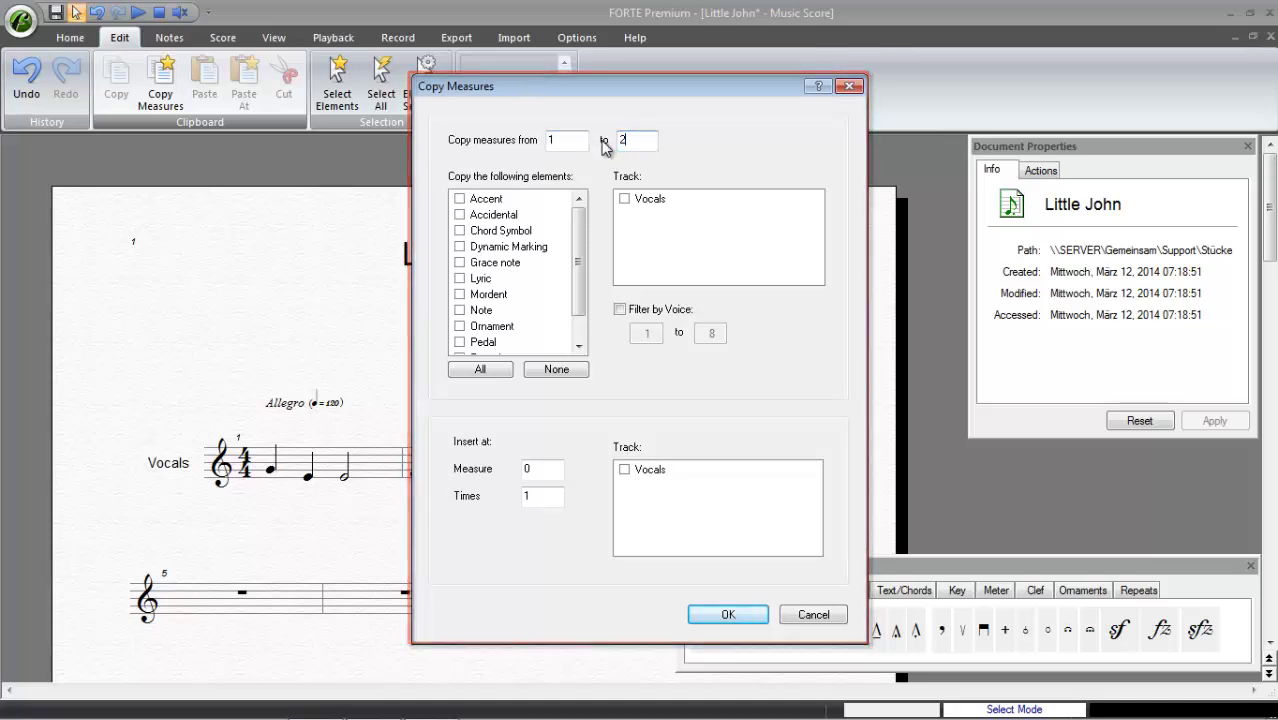
click(480, 369)
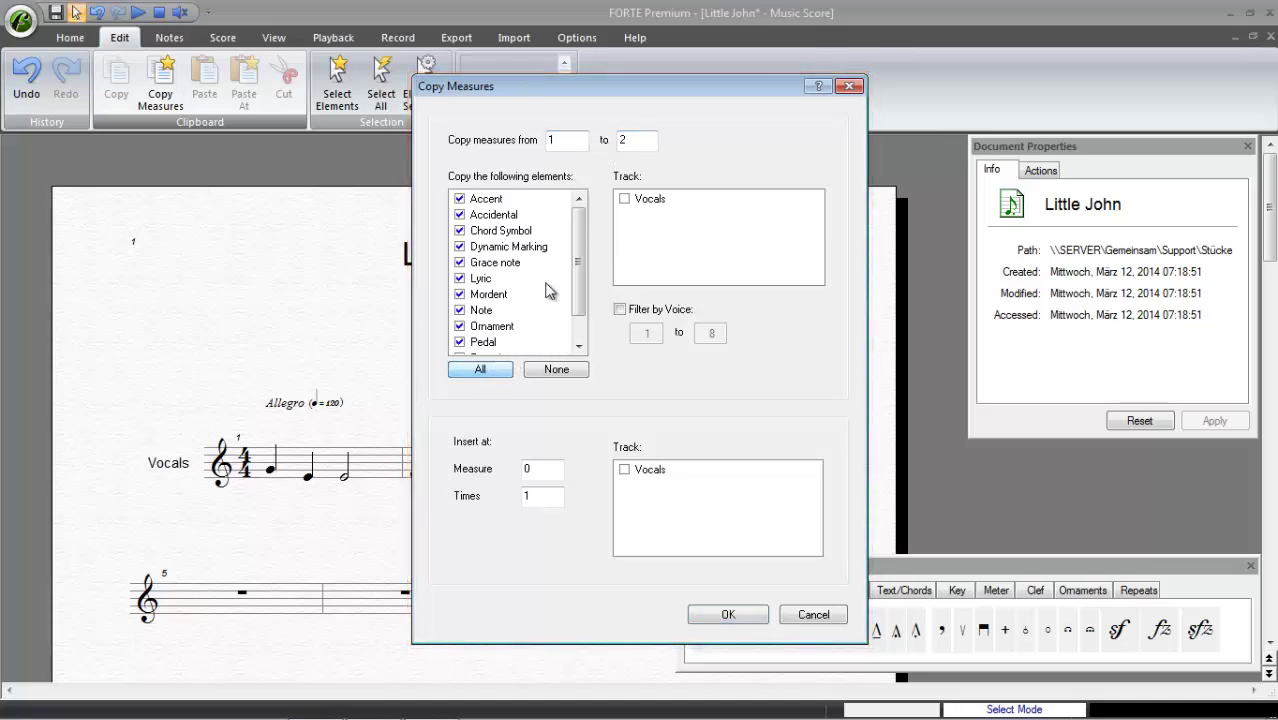
click(624, 200)
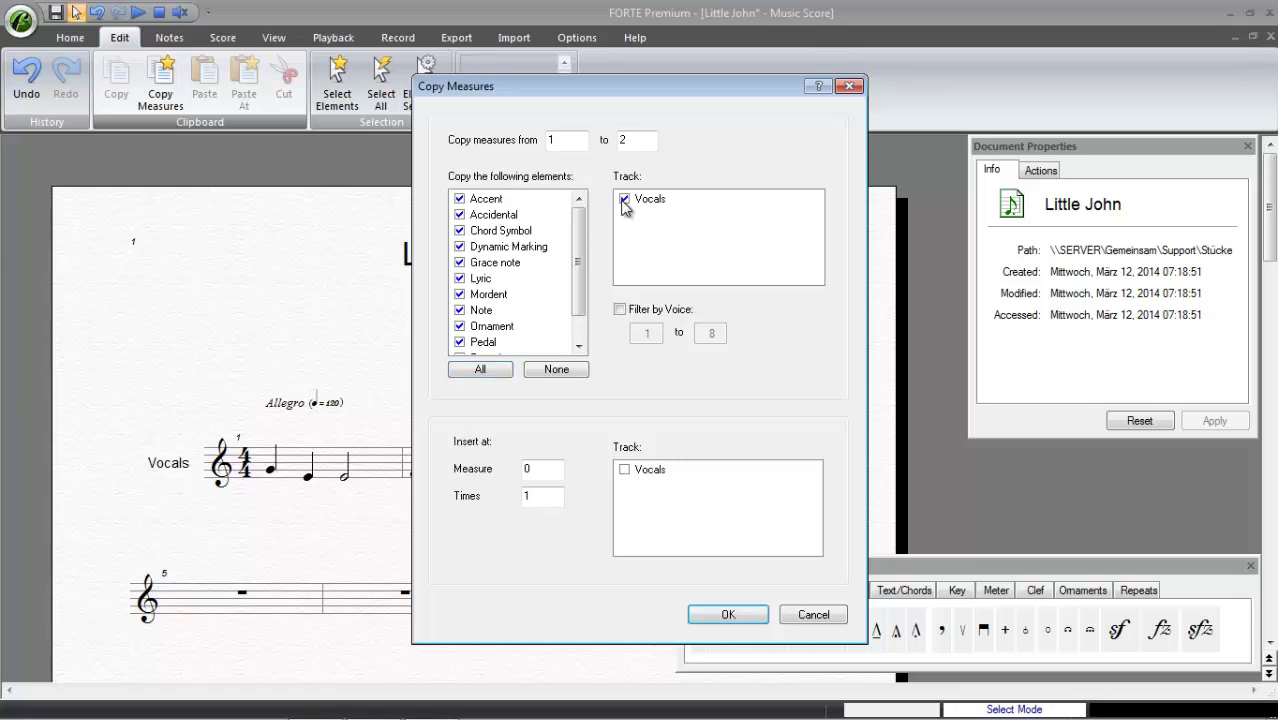
drag(548, 468, 504, 472)
text(5)
click(624, 469)
click(728, 614)
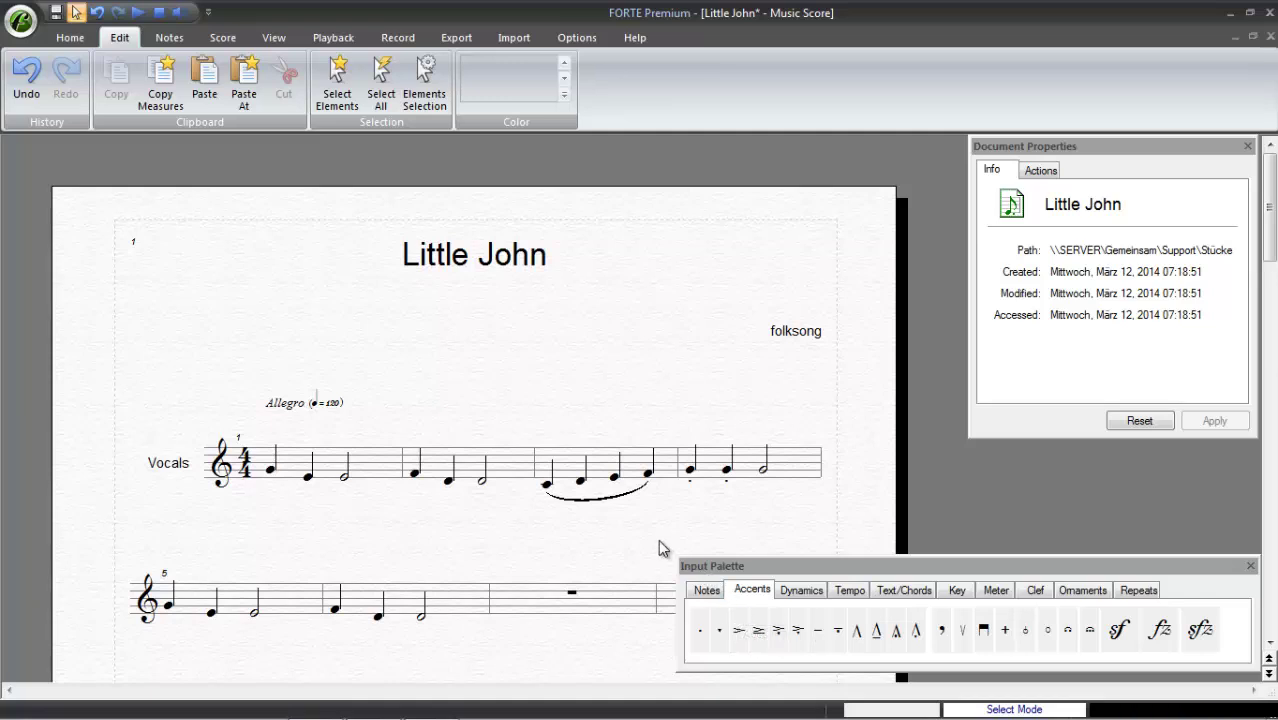
- Enter four quarter notes in measure 7 of the Vocals staff: C, E, G, G
scroll(785, 510, down, 3)
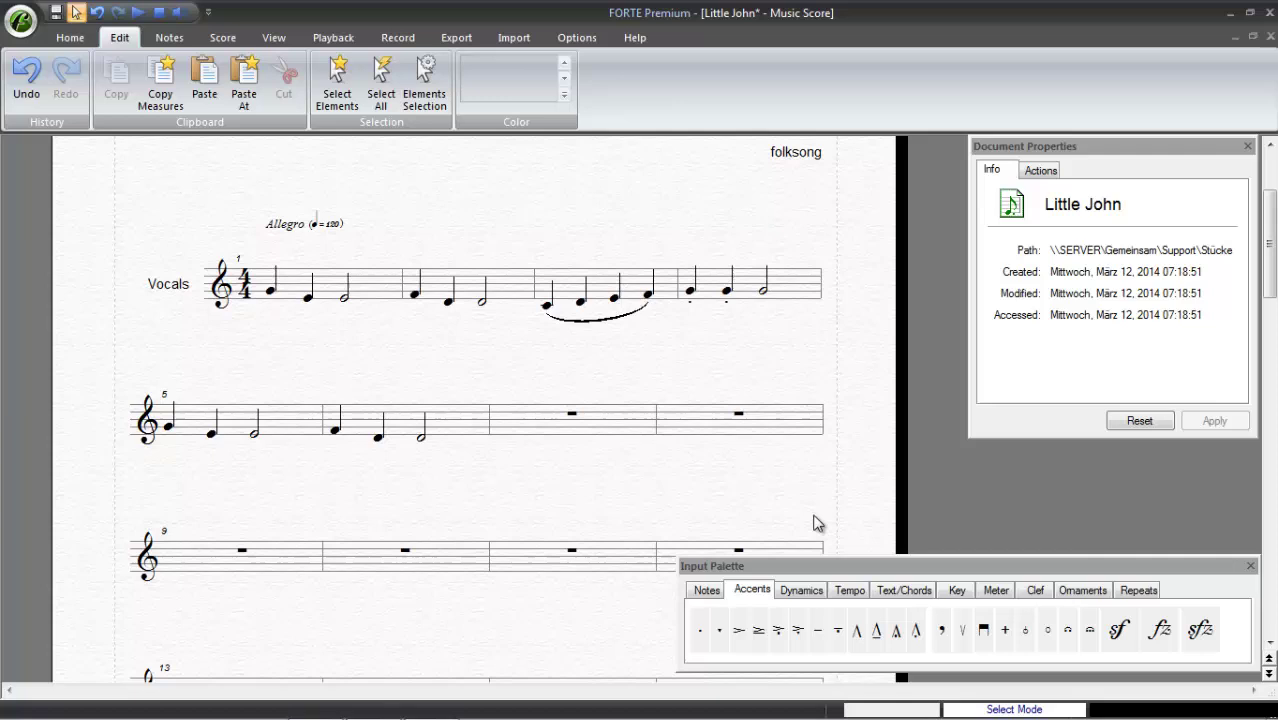
click(718, 594)
click(769, 626)
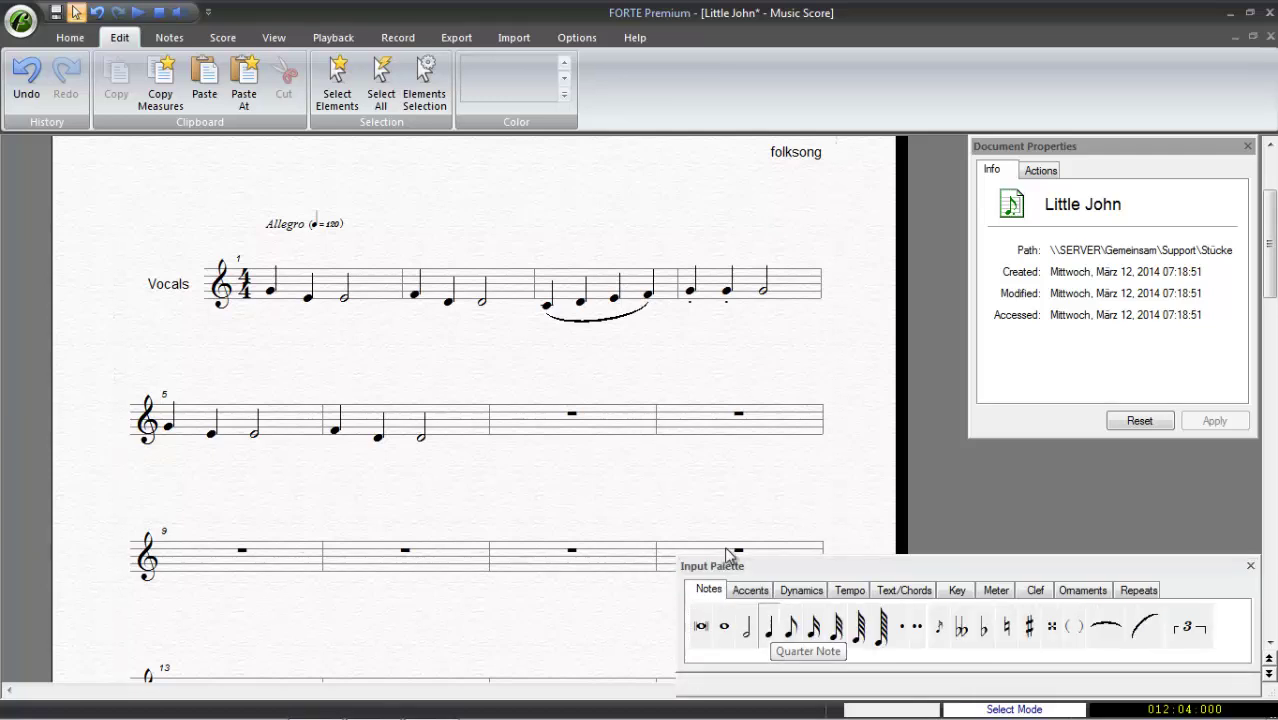
click(496, 440)
click(530, 432)
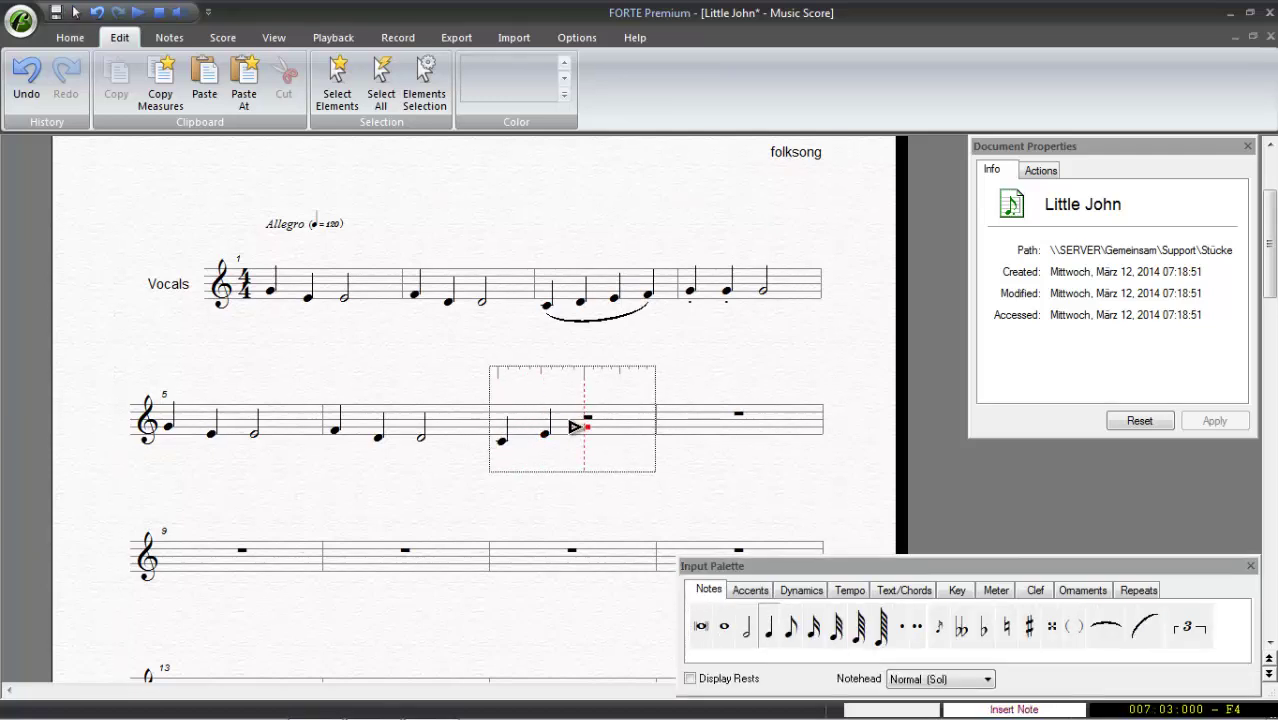
click(573, 427)
click(621, 424)
- Add a half note C at the start of measure 8 and leave note insertion
click(746, 626)
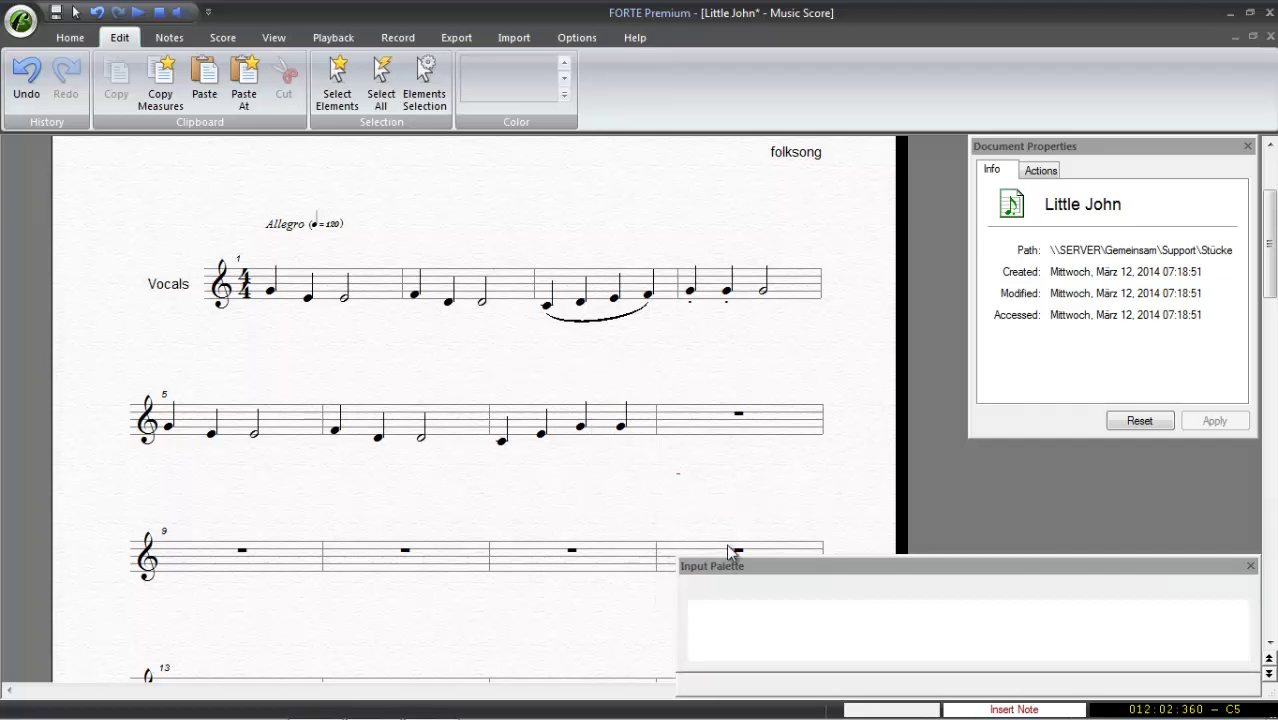
click(645, 443)
key(Escape)
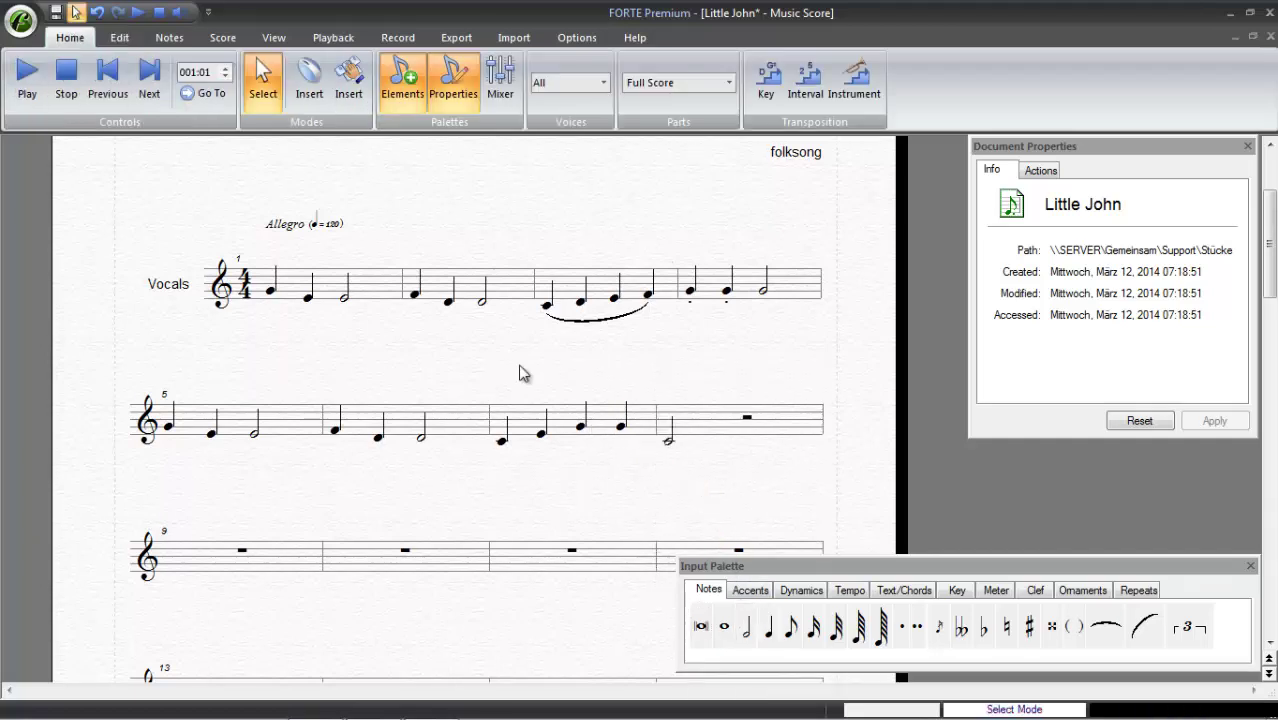
- Remove all empty measures after measure 8, through measure 48, and accept that the removal cannot be undone
click(119, 37)
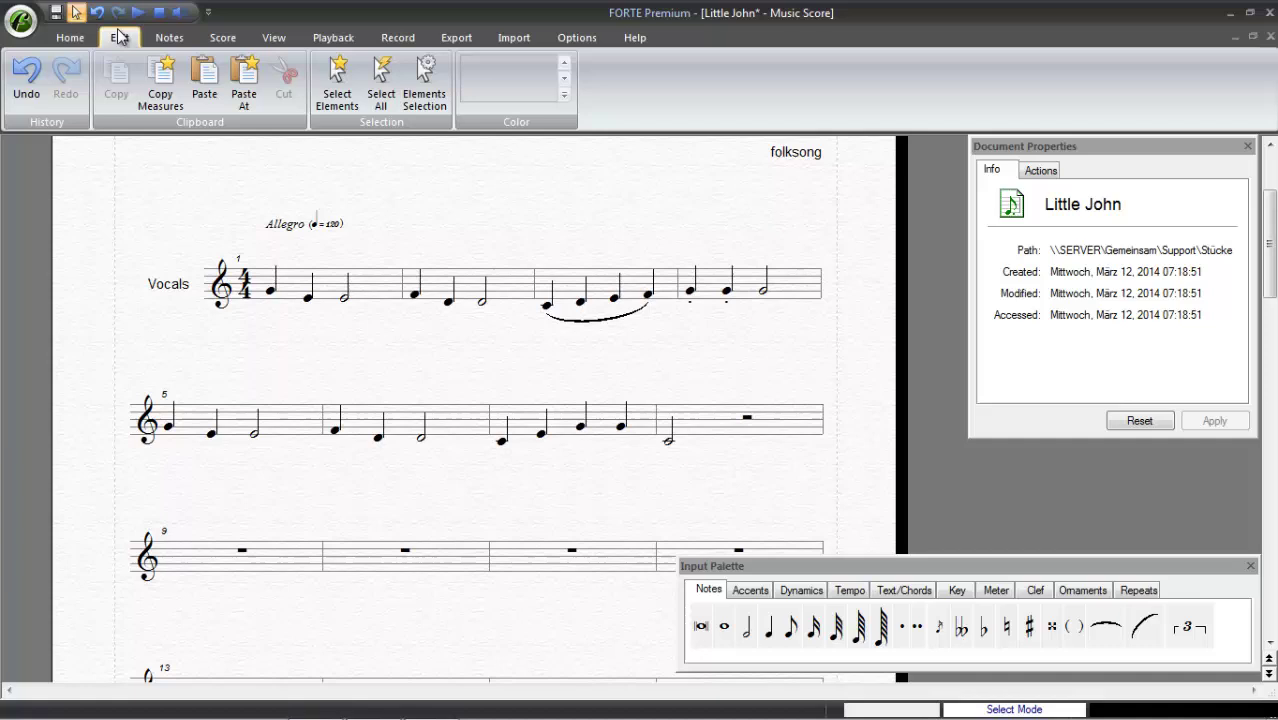
click(204, 39)
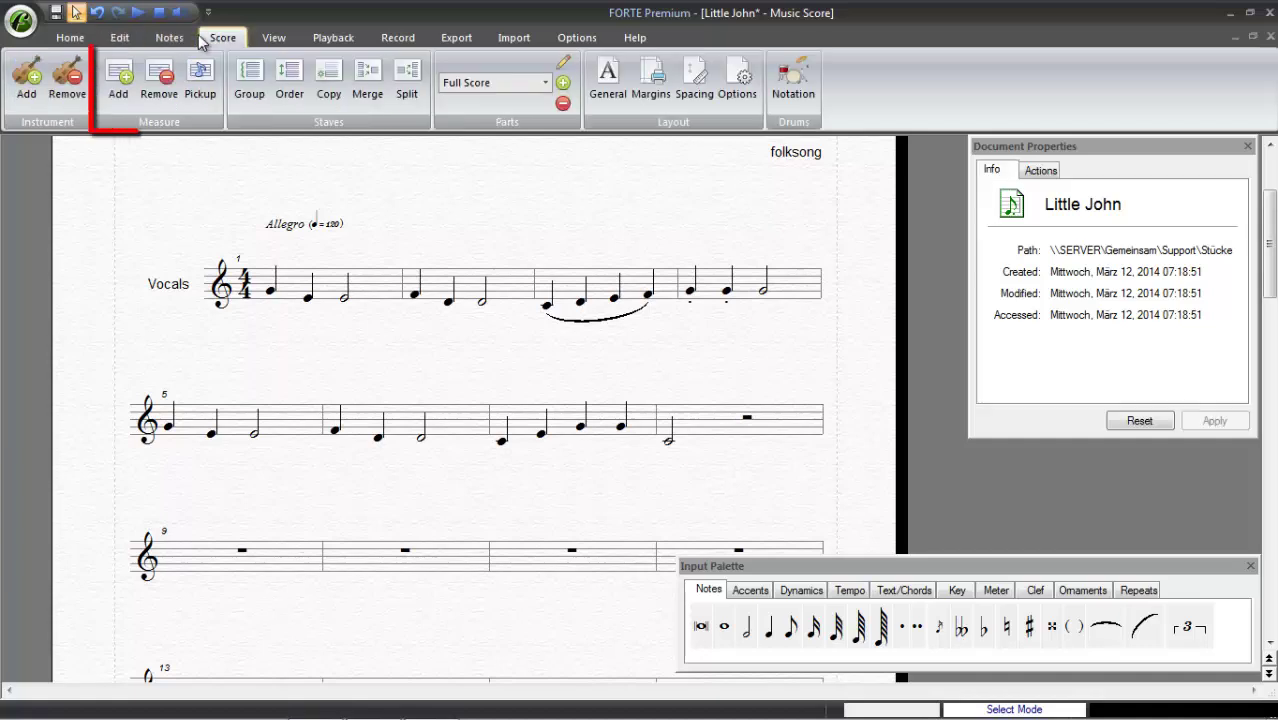
click(174, 78)
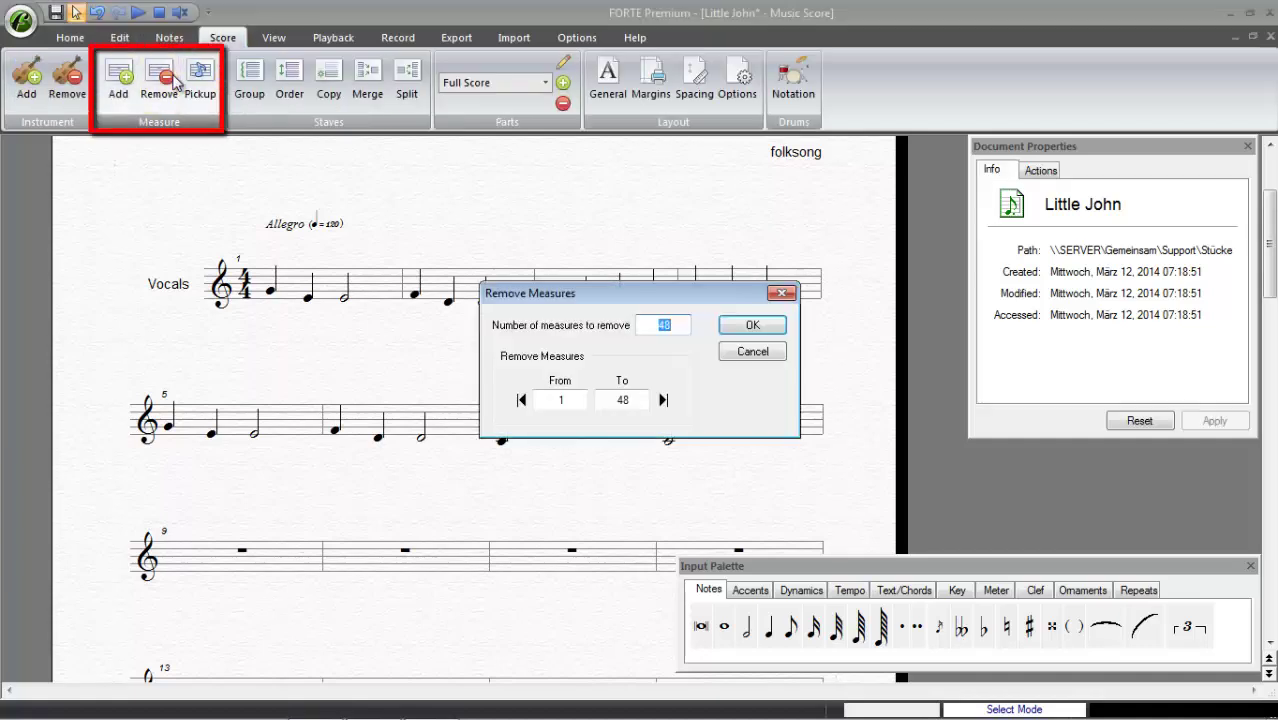
double_click(539, 400)
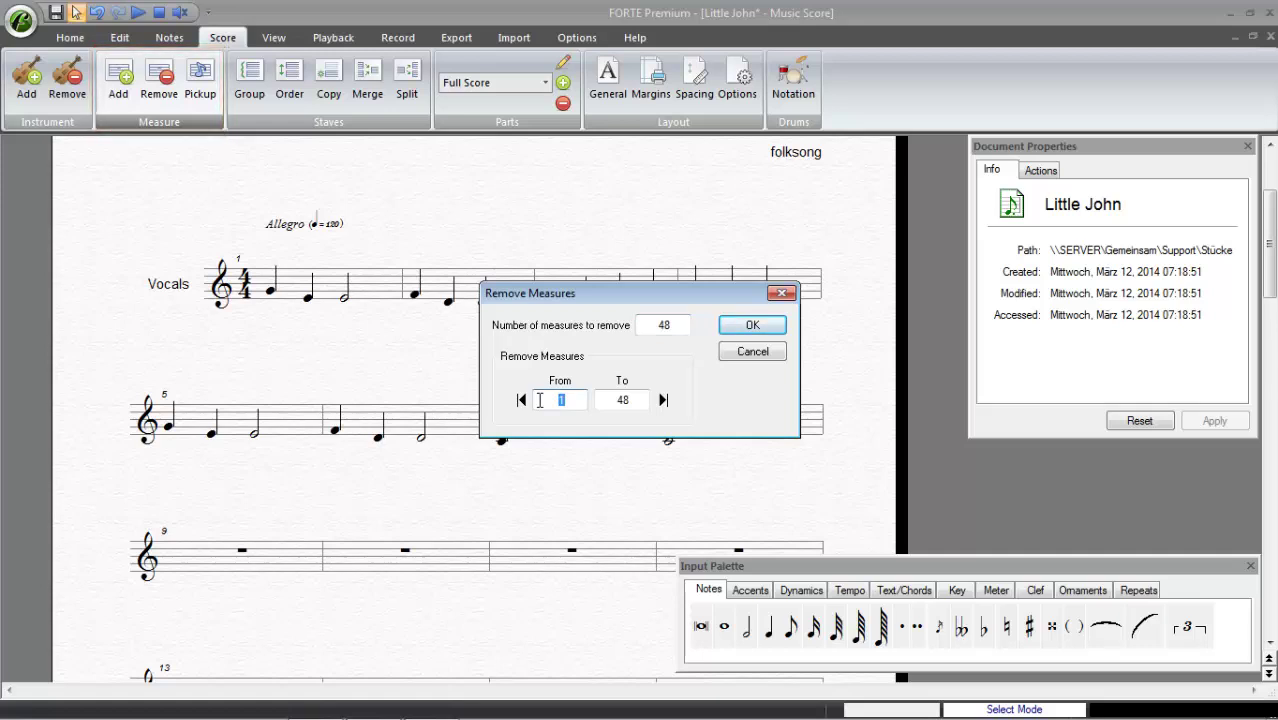
click(750, 326)
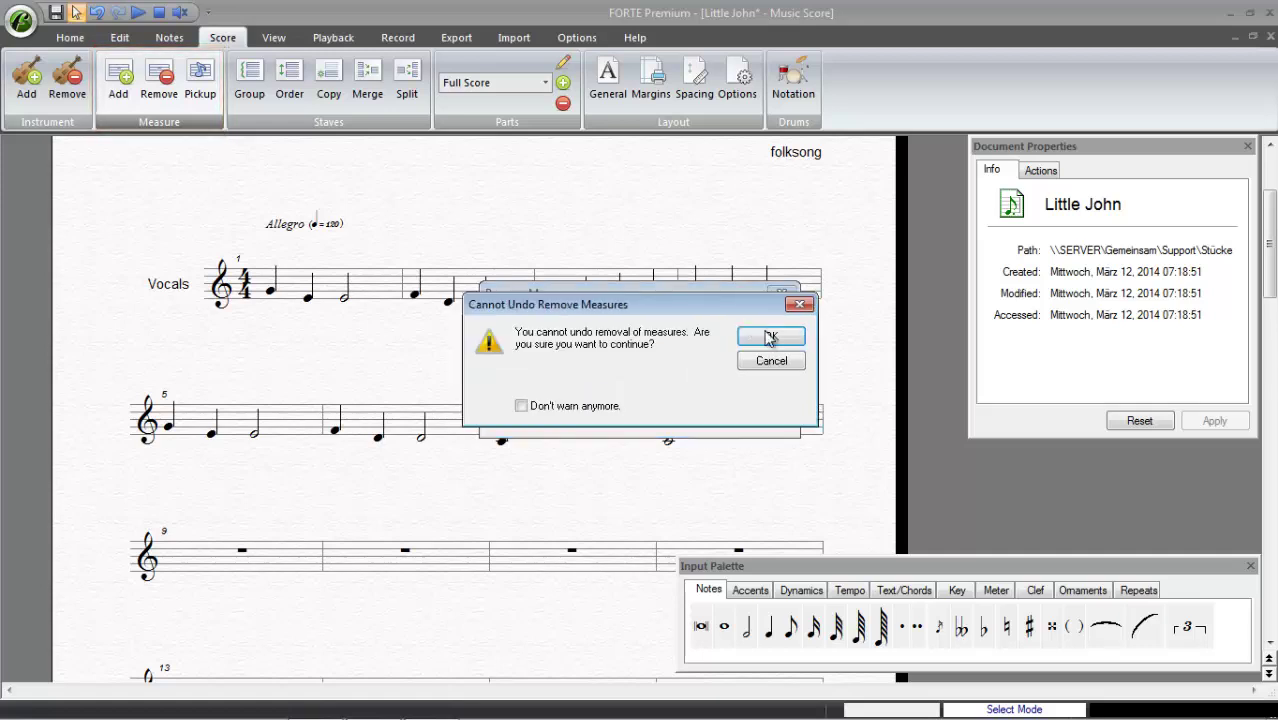
click(772, 336)
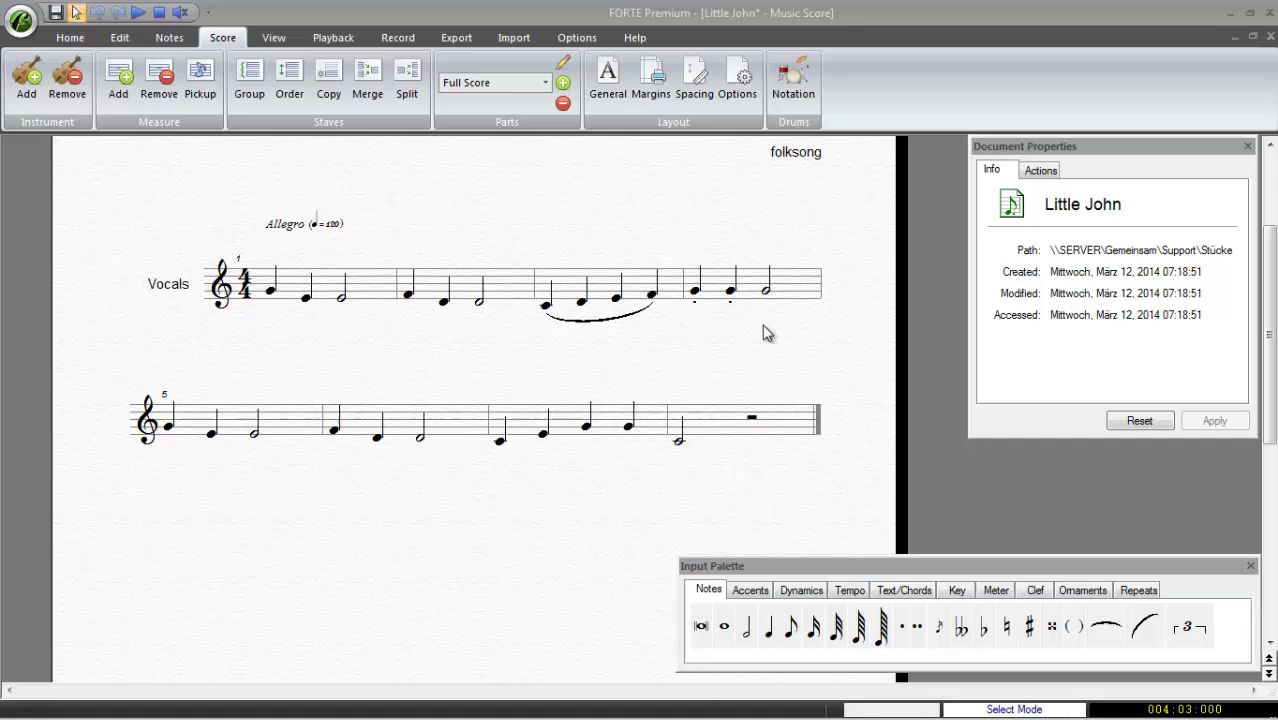
- Play back the score through its last measure and stop playback
click(70, 38)
click(27, 80)
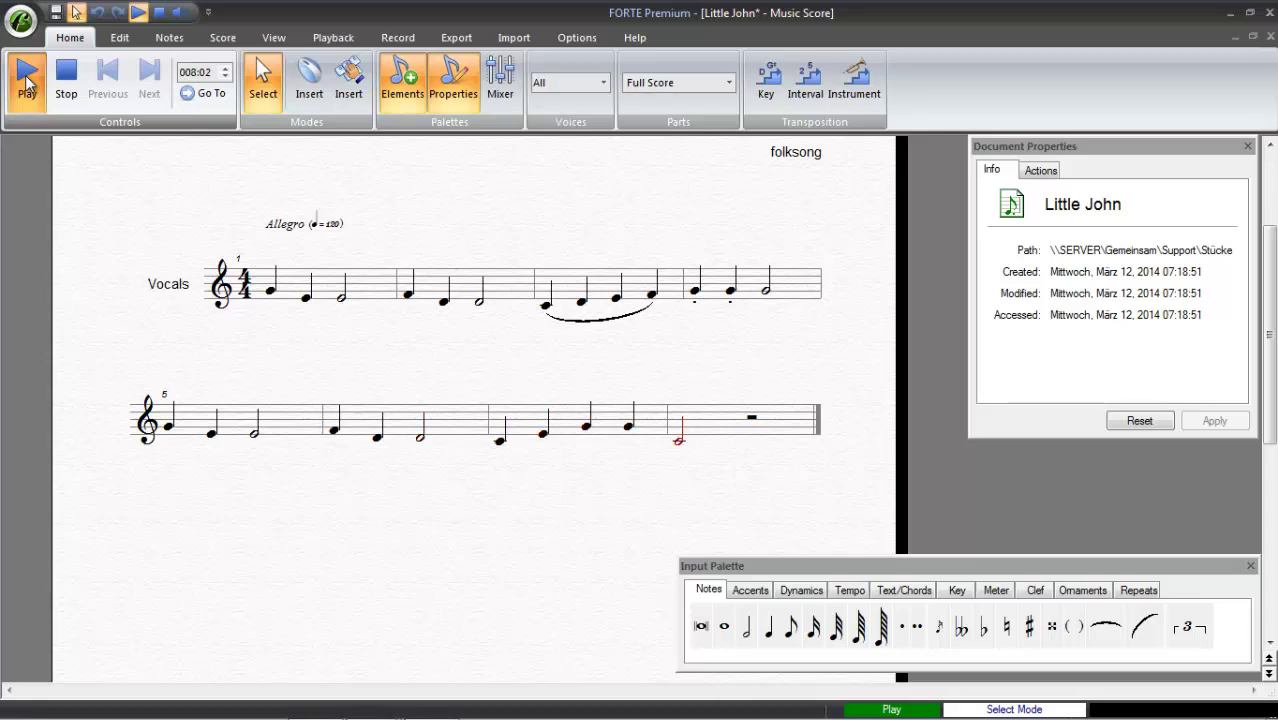
click(27, 84)
- Save the Little John score
click(222, 37)
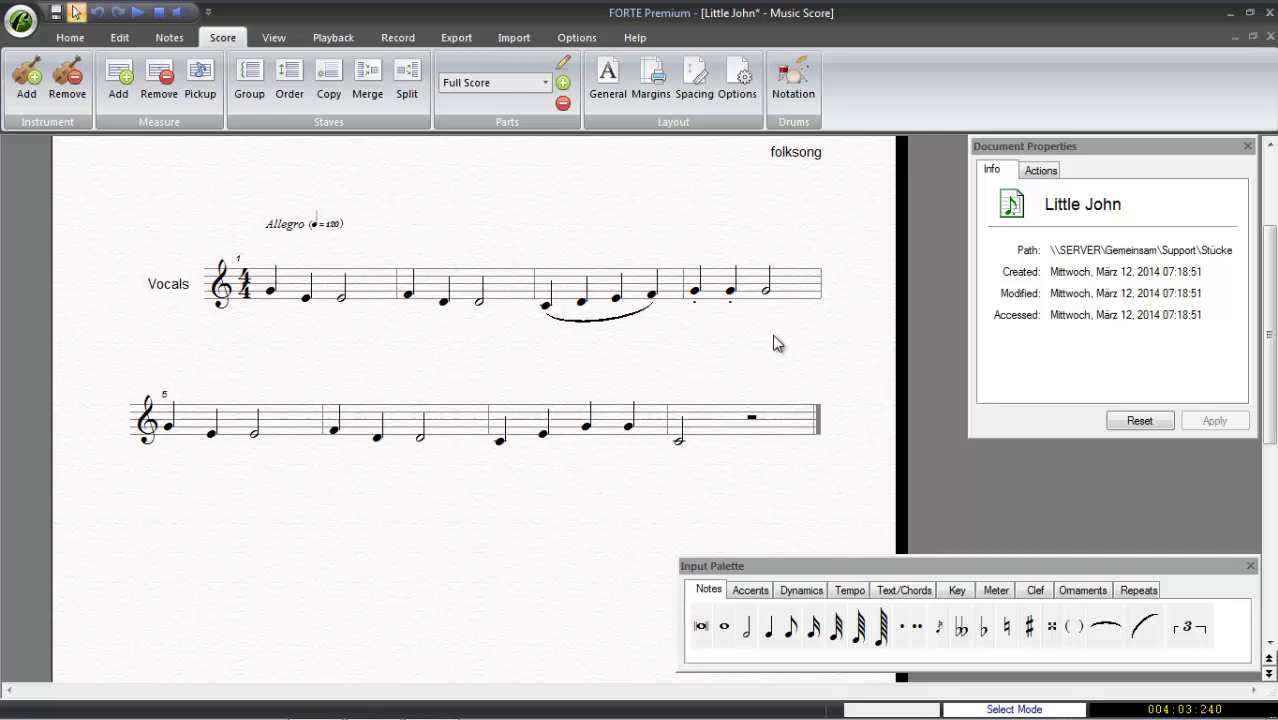
scroll(778, 343, up, 3)
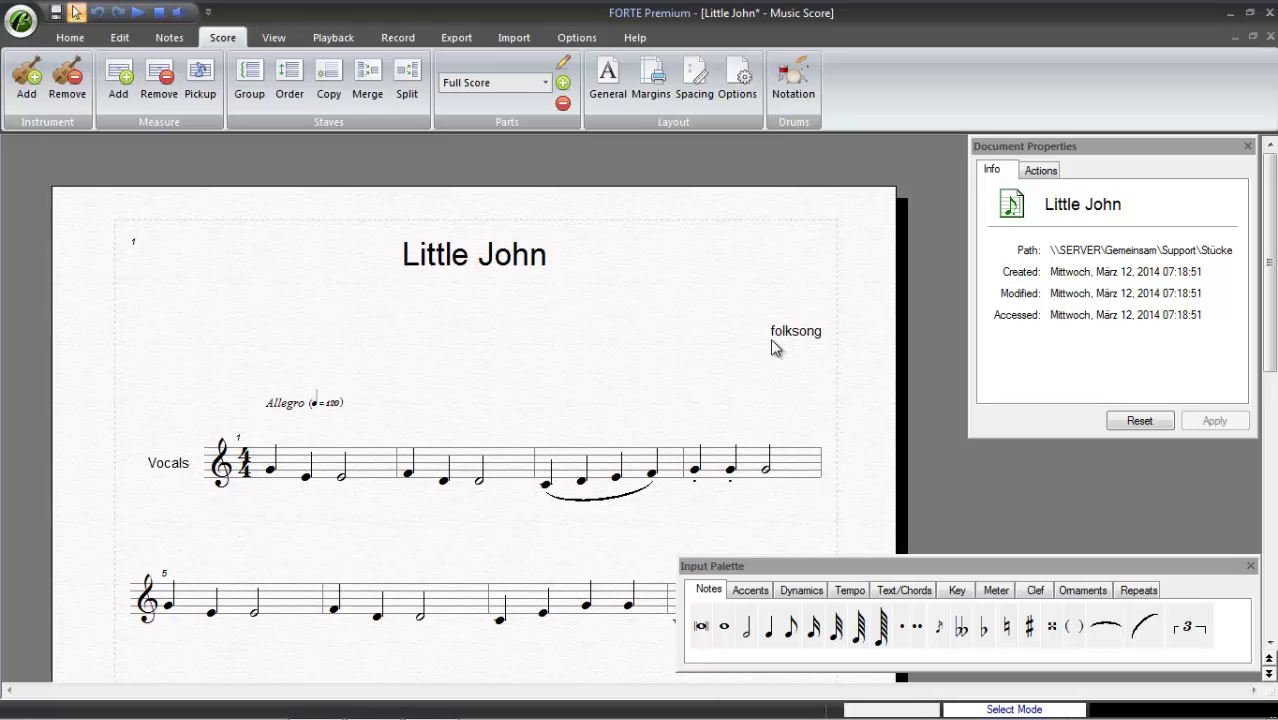
key(ctrl+s)
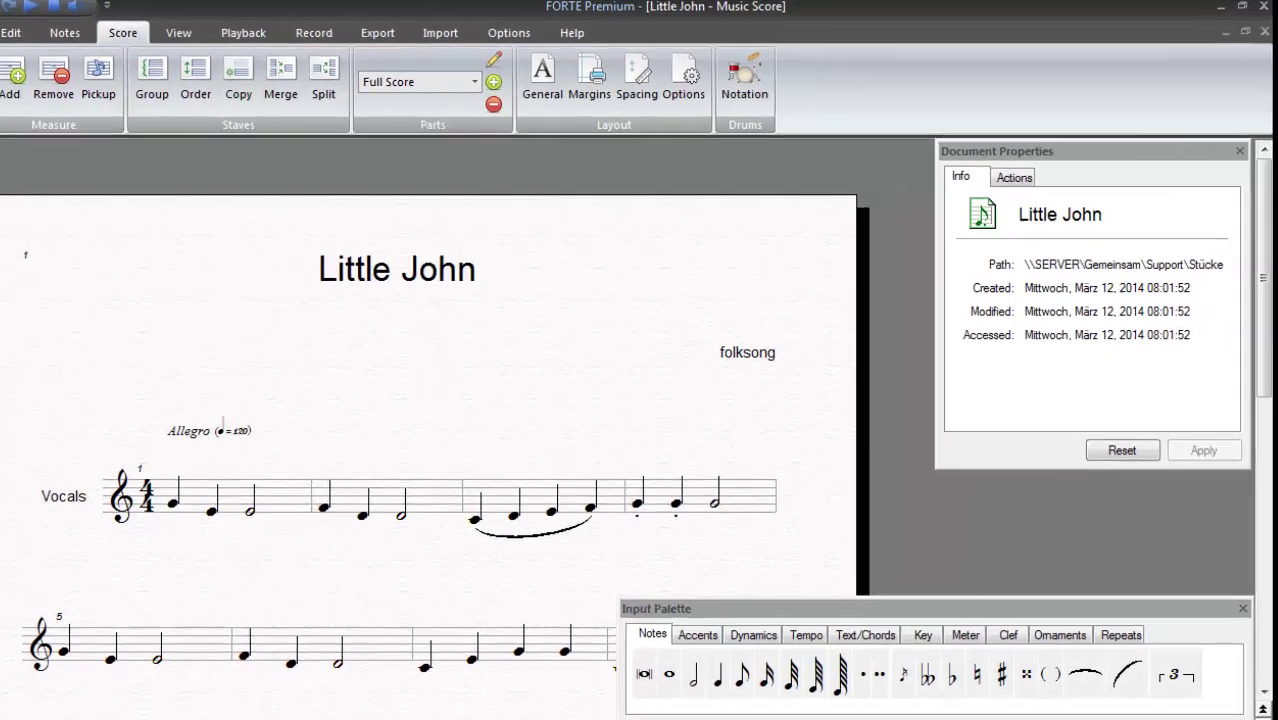
- Transpose the whole score upward by key from C major / A minor to D major / B minor
click(81, 38)
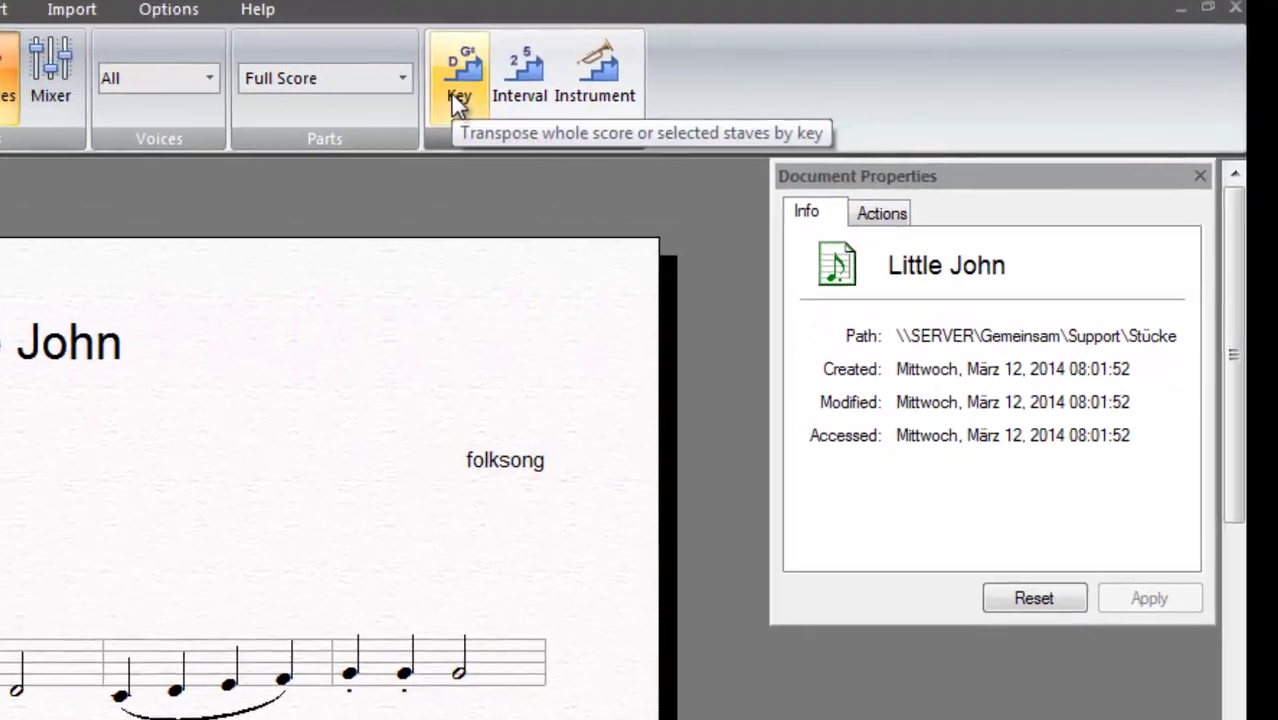
click(562, 72)
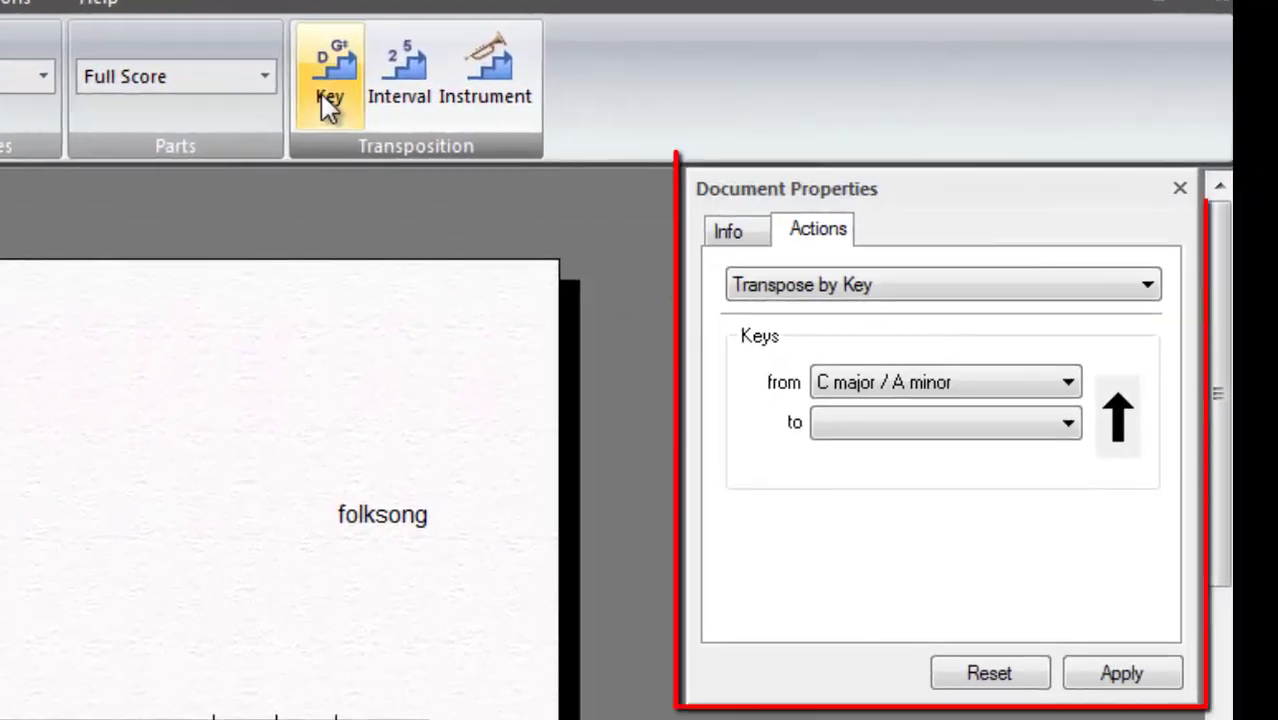
click(981, 423)
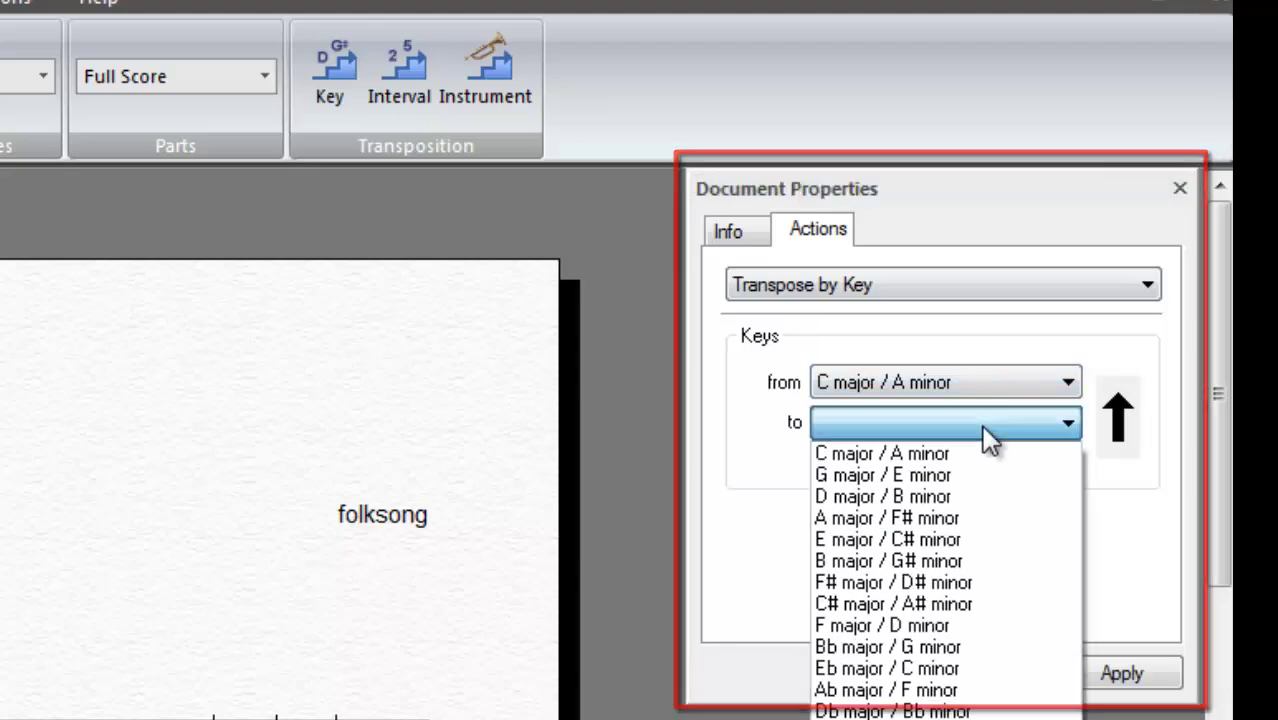
click(985, 496)
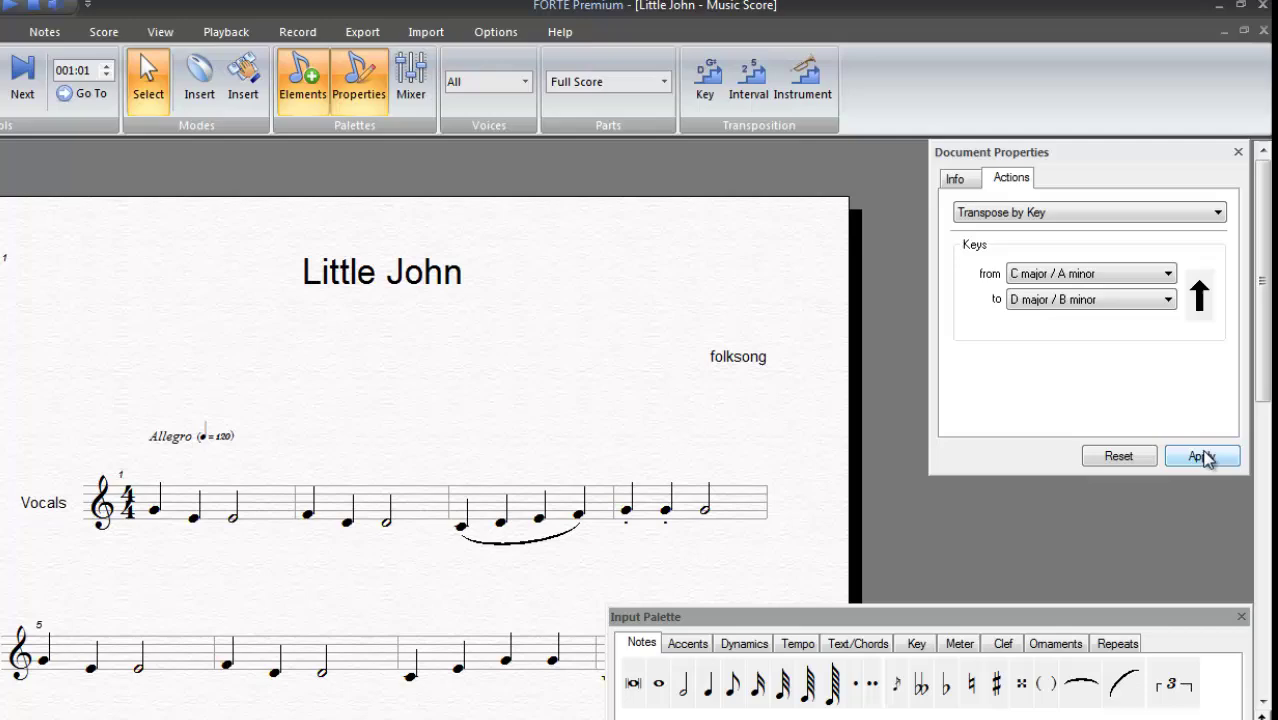
click(1172, 537)
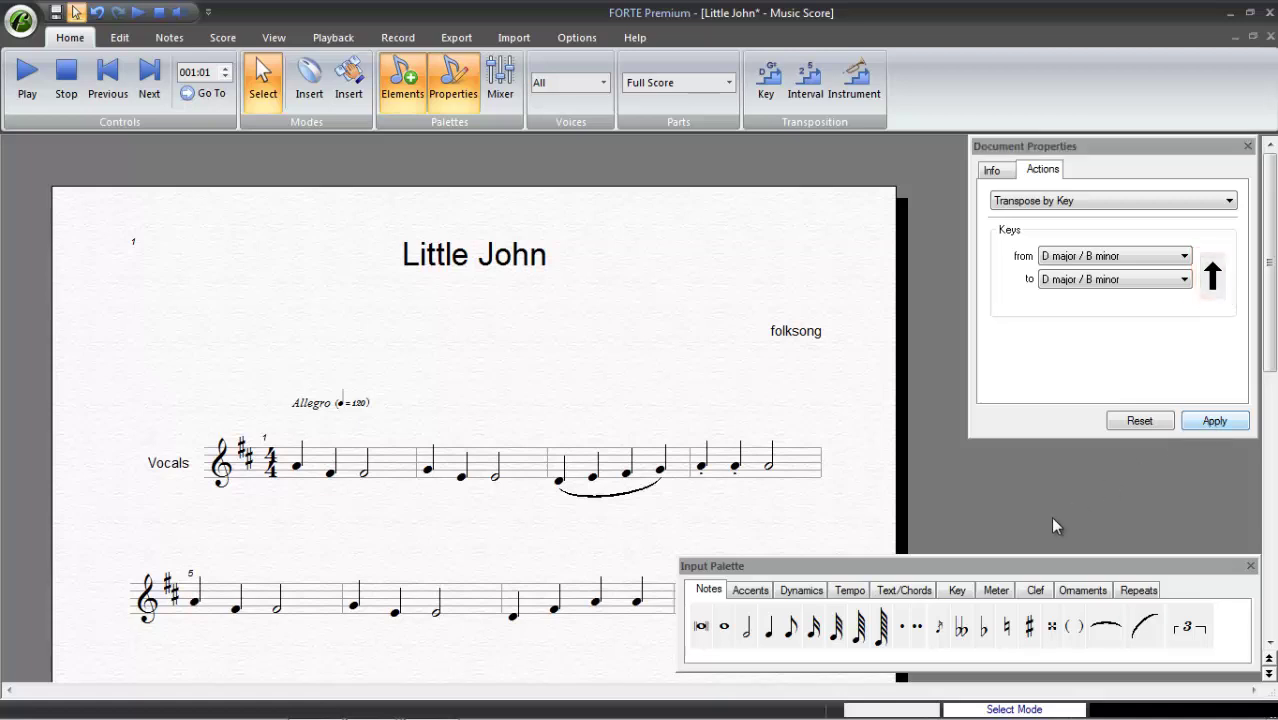
- Insert a D chord symbol at the first note of measure 1
click(907, 594)
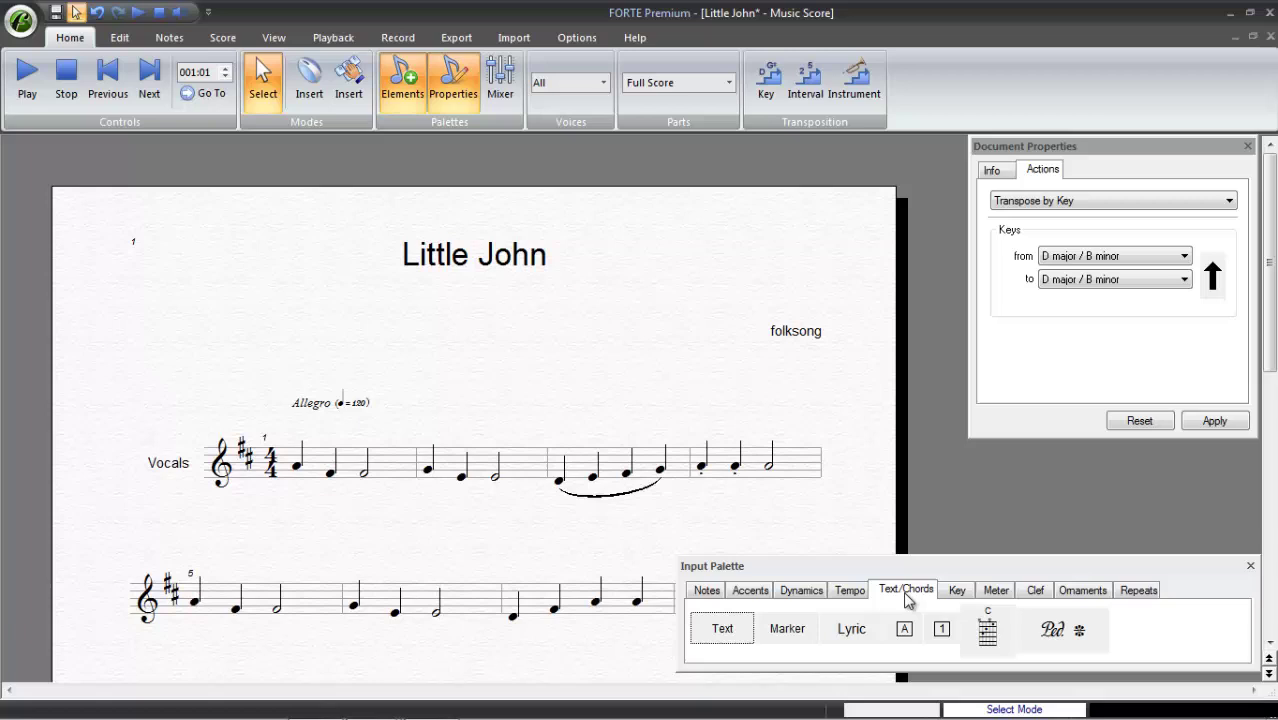
click(996, 625)
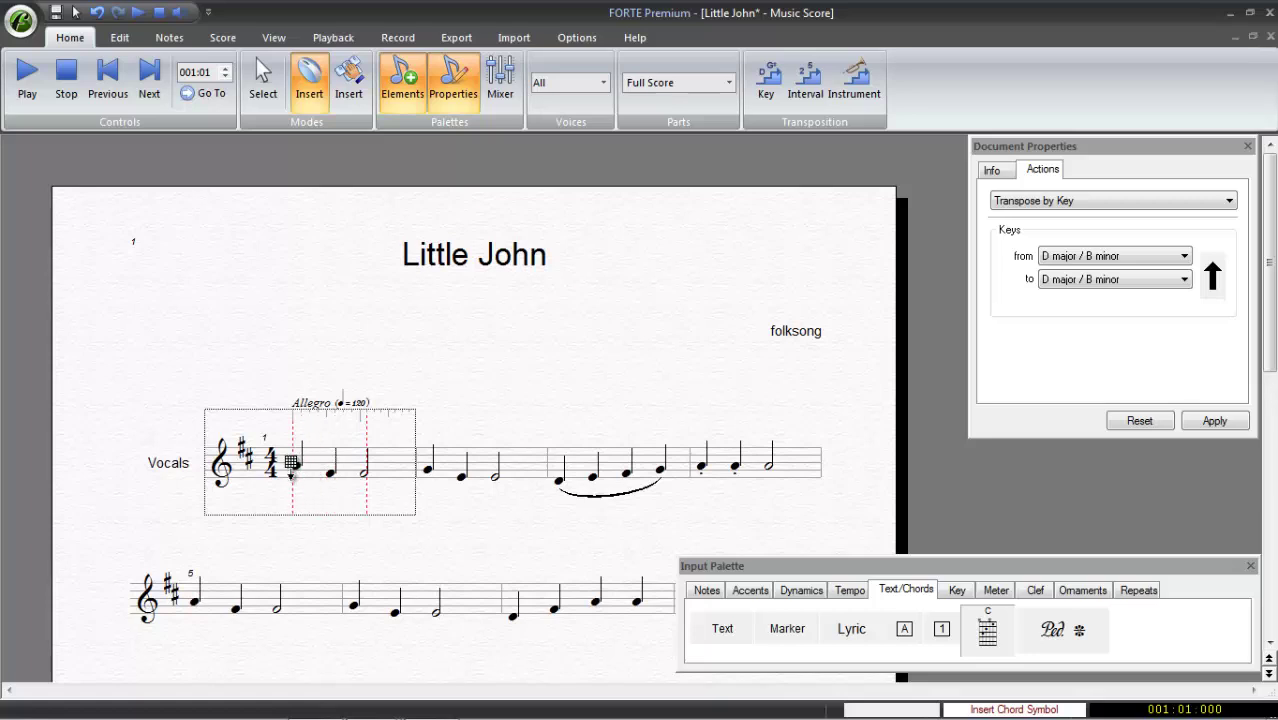
click(292, 466)
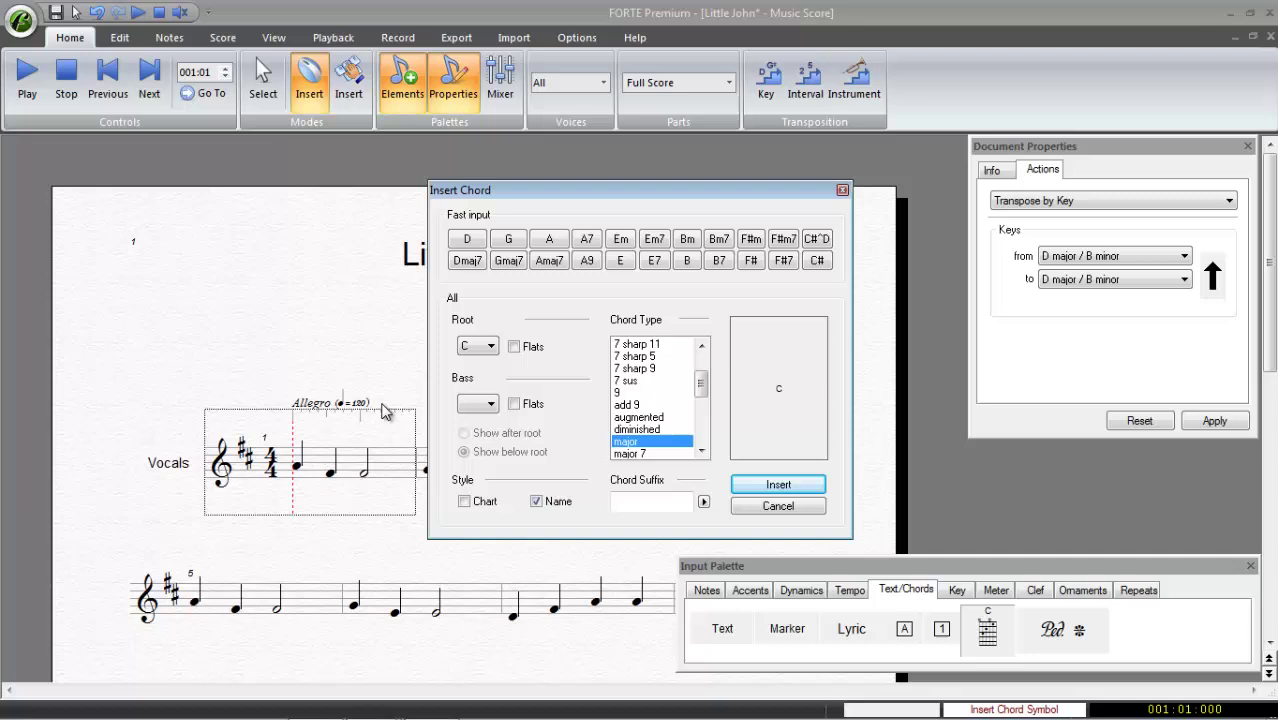
click(474, 243)
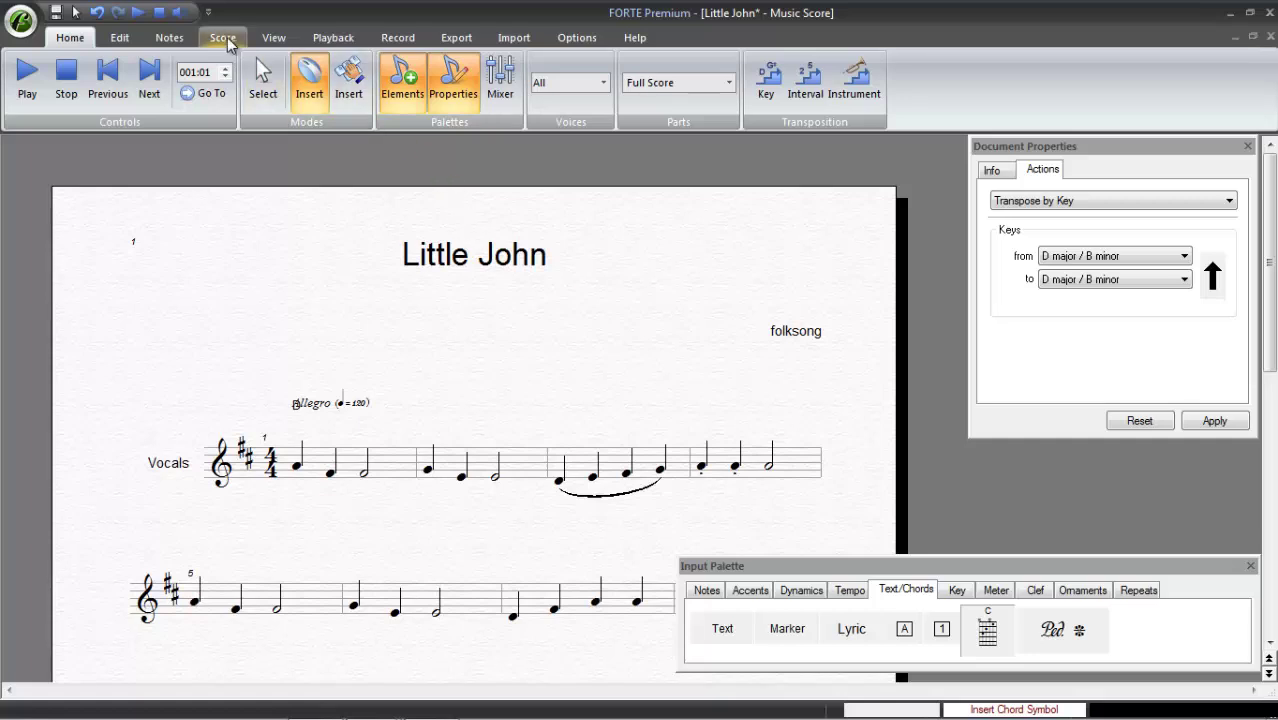
- Set the layout's staff spacing above and symbol spacing above to 2, apply it, and leave chord insertion
click(223, 40)
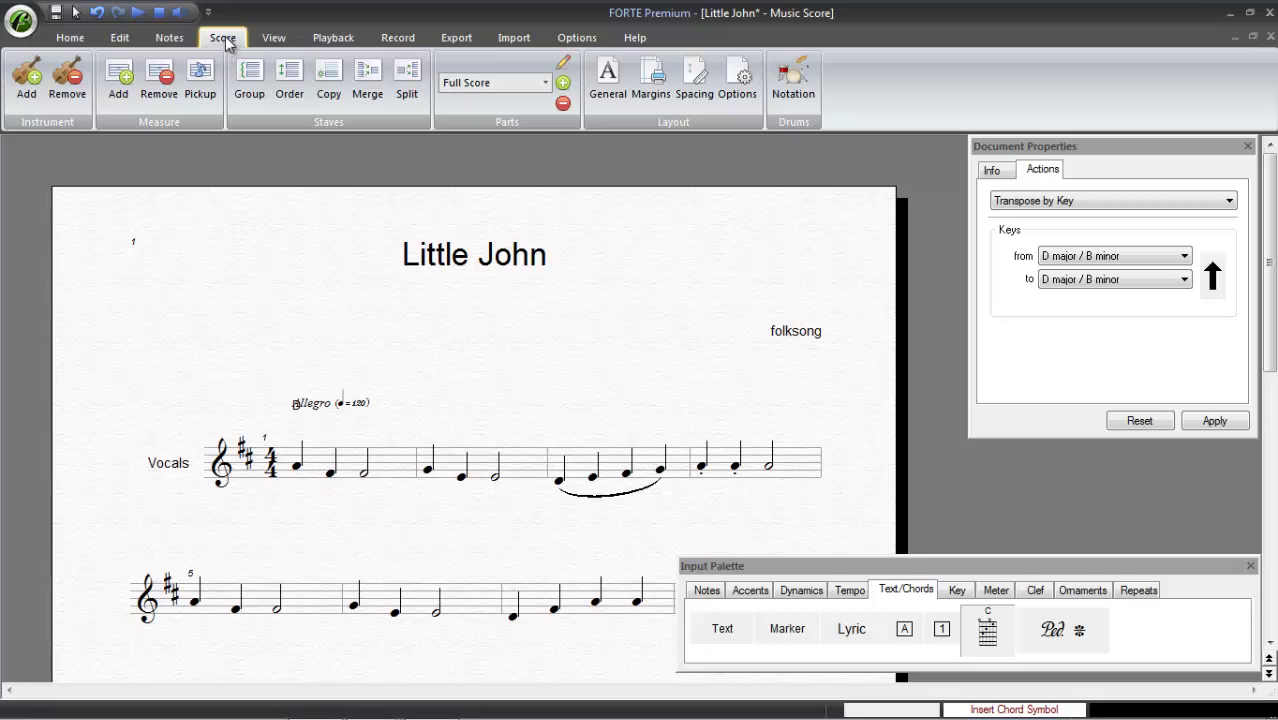
click(697, 100)
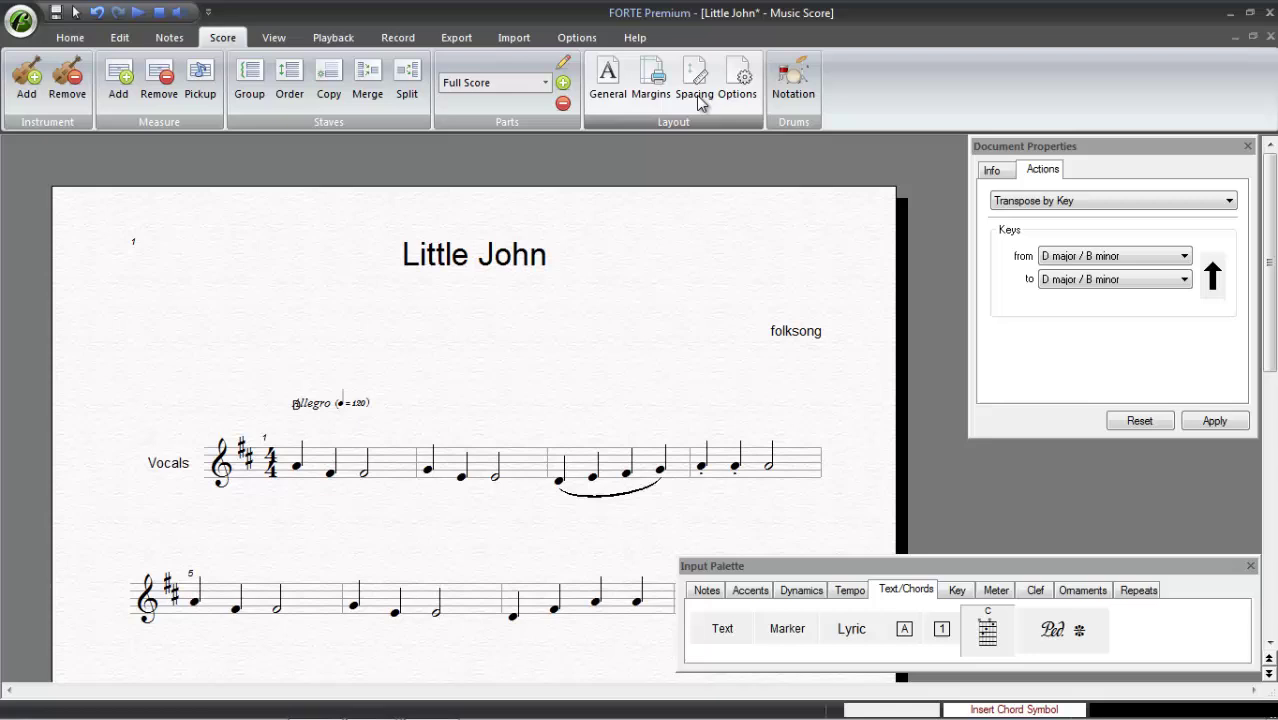
text(2)
click(528, 316)
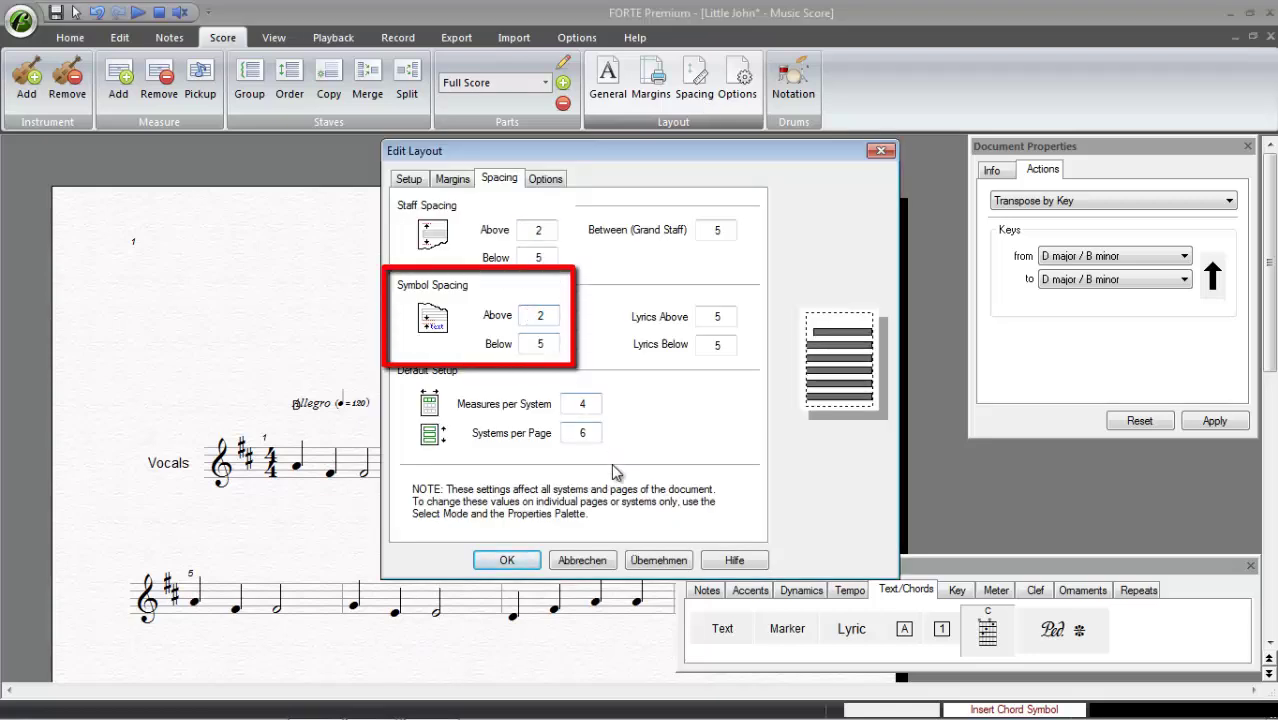
click(660, 561)
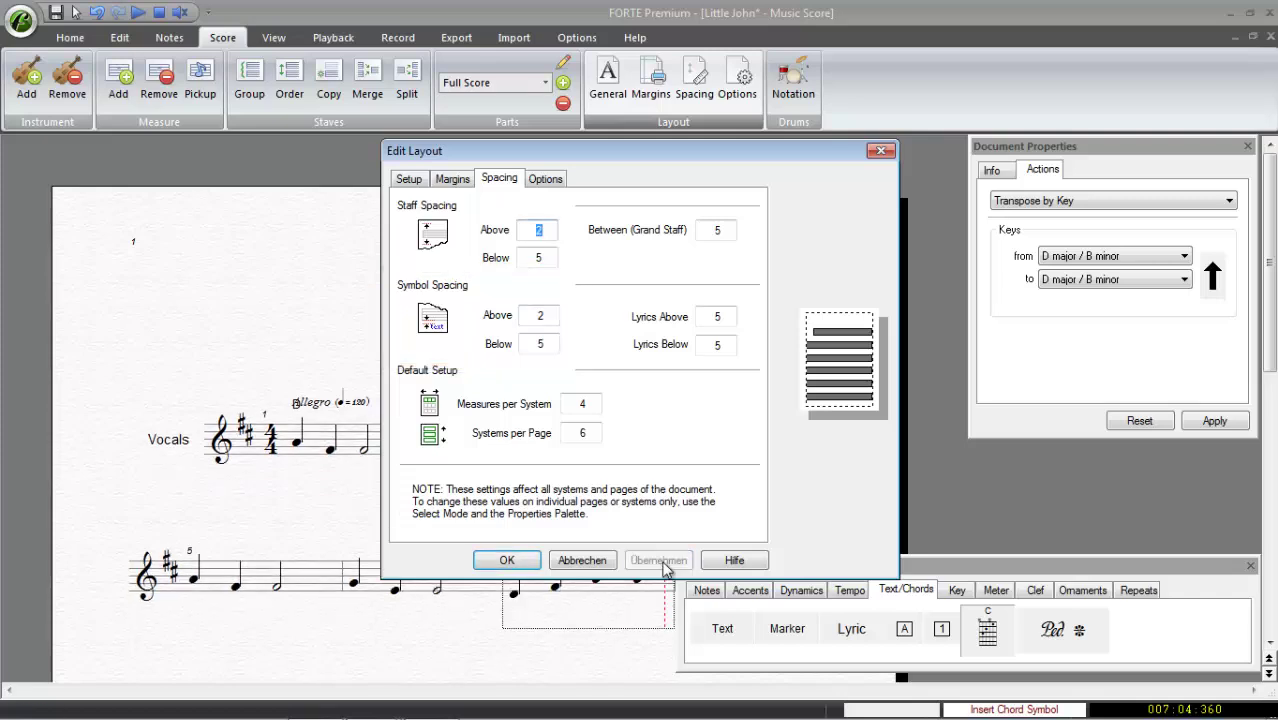
click(525, 562)
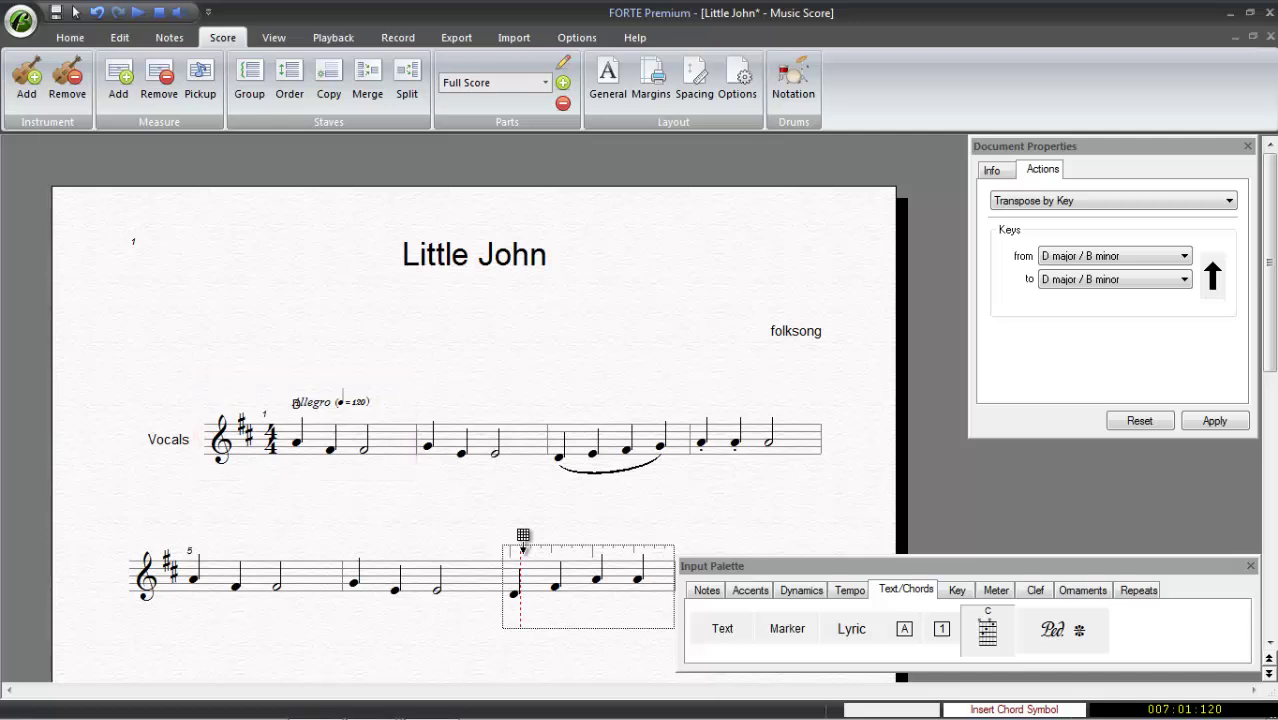
key(Escape)
- Shift the Allegro tempo marking left so that it no longer overlaps the D chord symbol
click(335, 404)
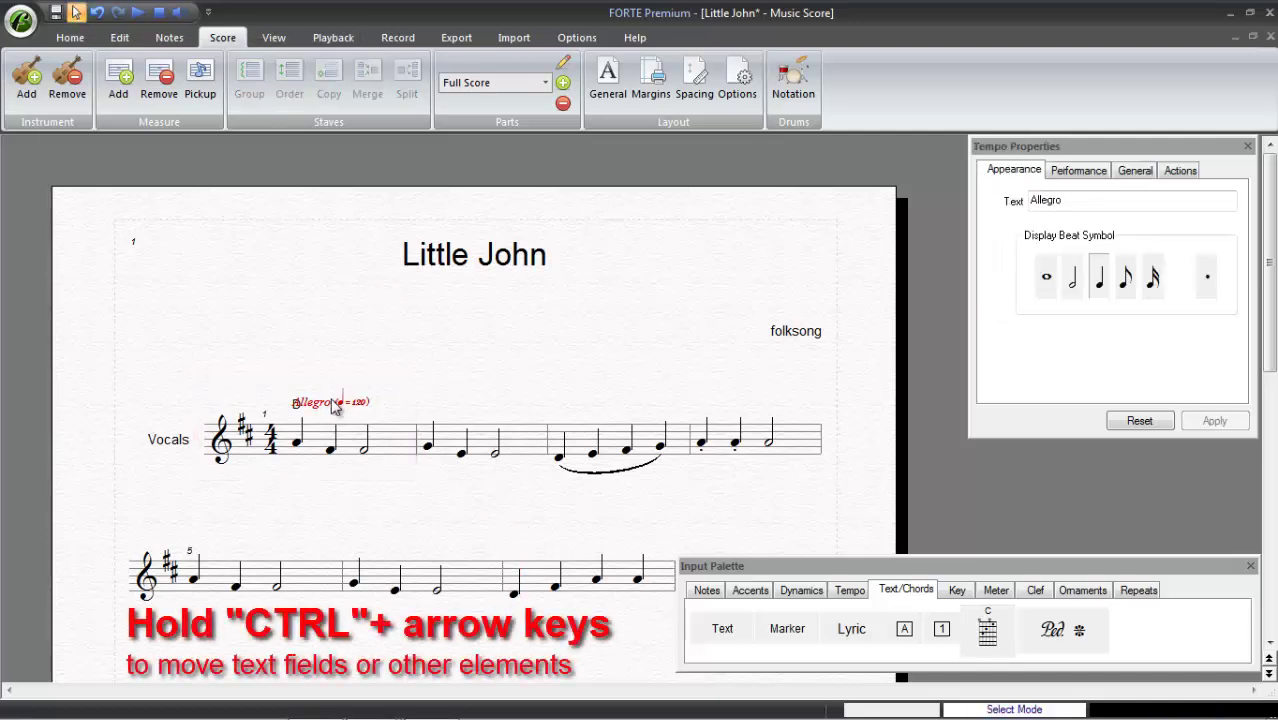
key(ctrl+Left)
key(ctrl+Left)
key(ctrl+Left)
key(ctrl+Left)
key(ctrl+Left)
key(ctrl+Left)
- Nudge the title Little John and the composer text "folksong" slightly down
click(486, 242)
key(ctrl+Down)
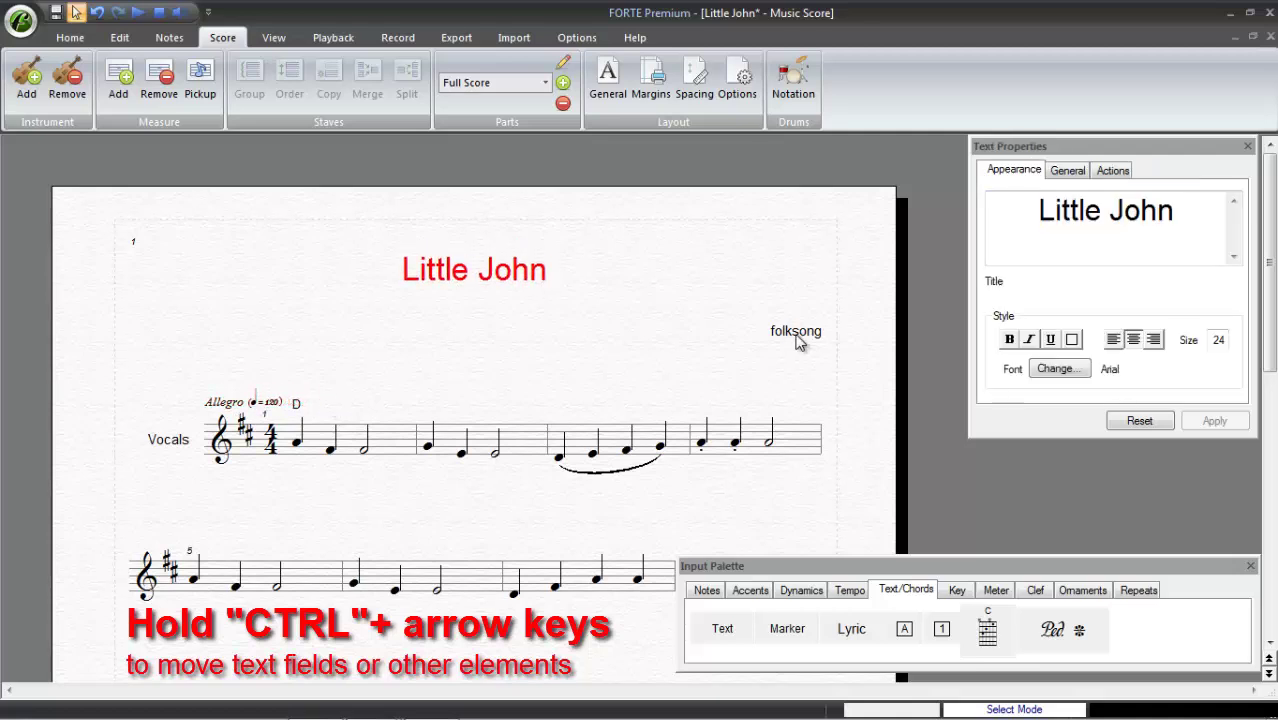
click(796, 333)
key(ctrl+Down)
- Raise the first system closer to the title and lower the composer text "folksong" to just above the last measure of that system
drag(45, 442, 34, 402)
key(ctrl+Down)
key(ctrl+Down)
key(ctrl+Down)
key(ctrl+Down)
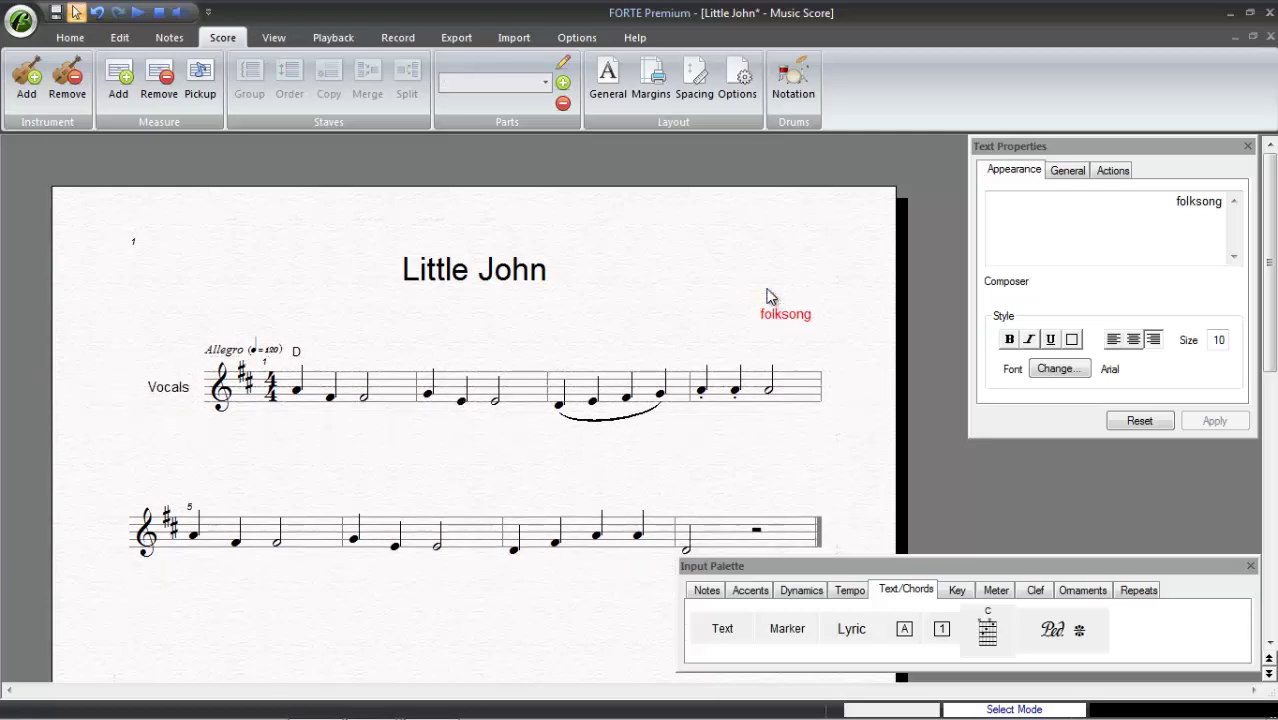
- Move the Allegro tempo marking up so that it sits higher than the D chord symbol
click(238, 348)
key(ctrl+Up)
key(ctrl+Up)
key(ctrl+Up)
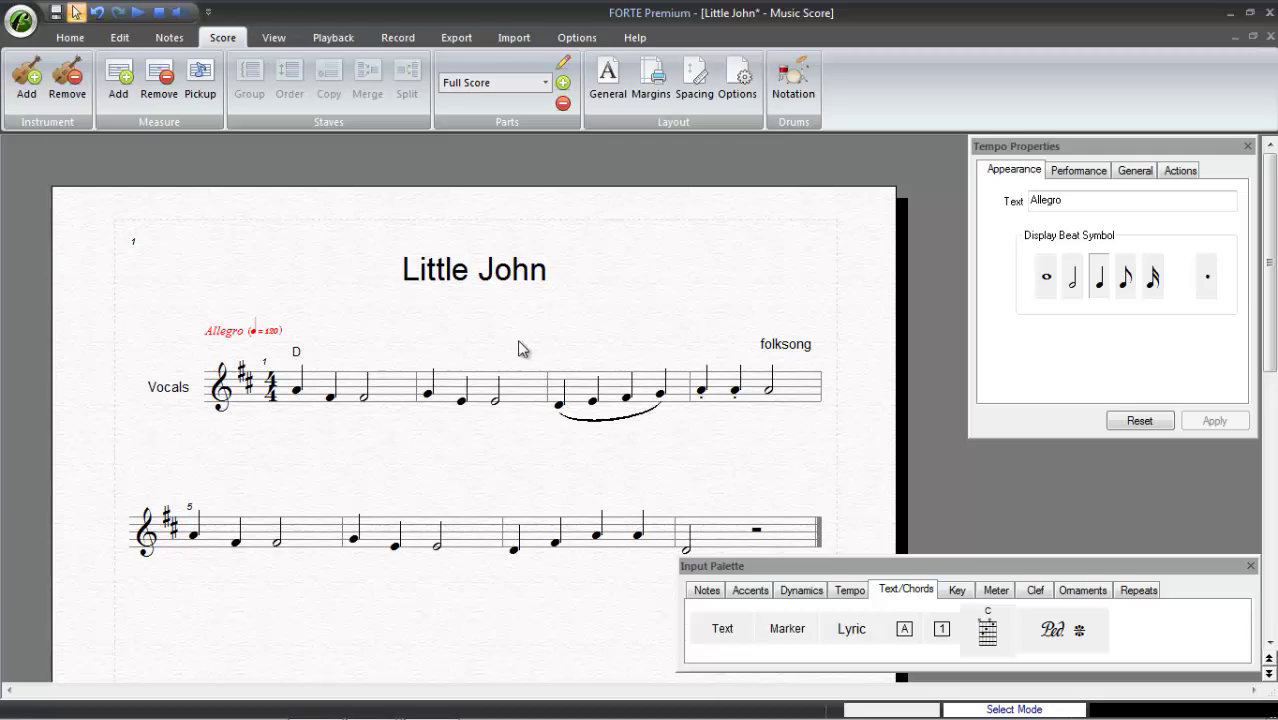
- Enter the verse 1 lyrics under the first system, starting at the first note: "Litt-le John, he has gone out to see the world a-lone."
click(855, 628)
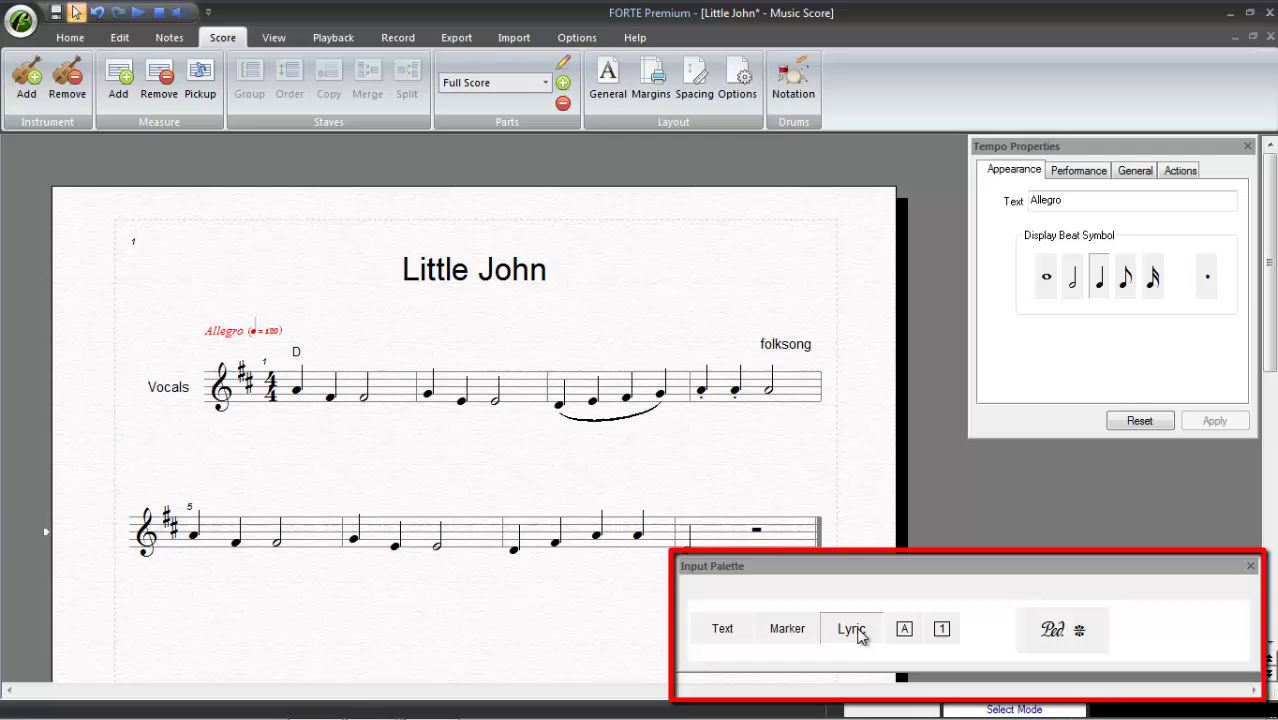
click(295, 412)
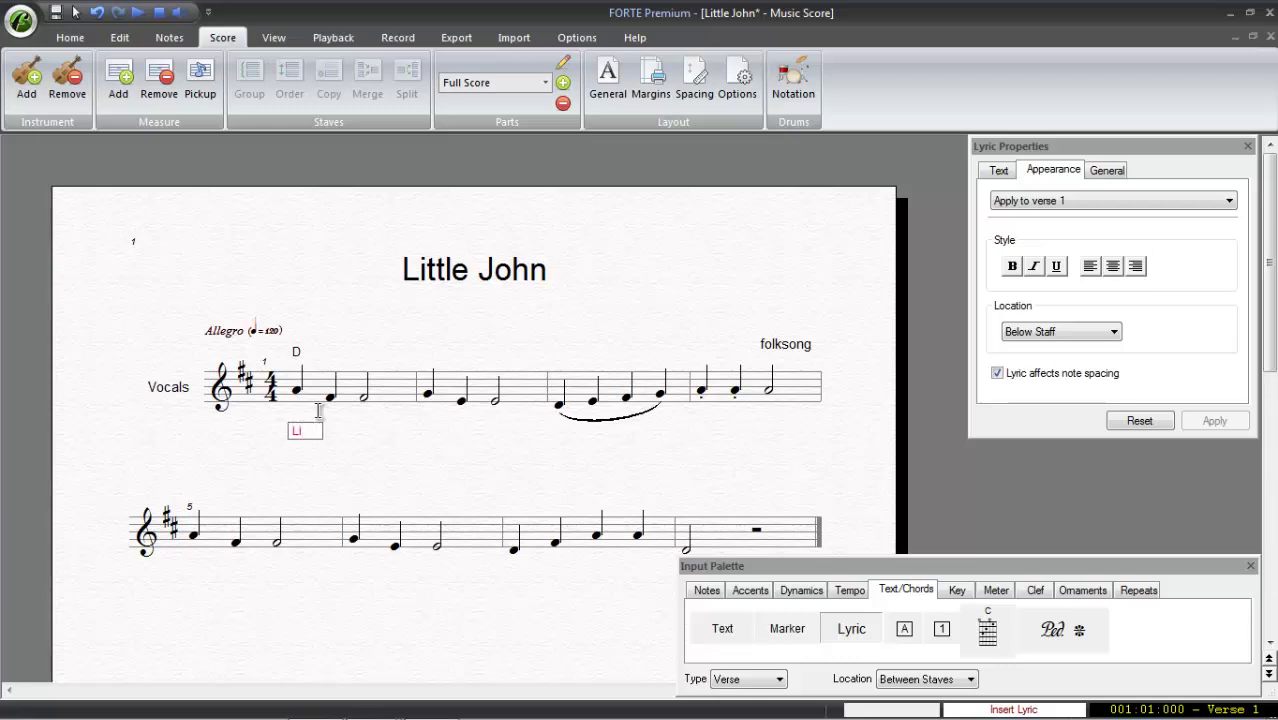
text(Litt - le)
key(space)
text(John)
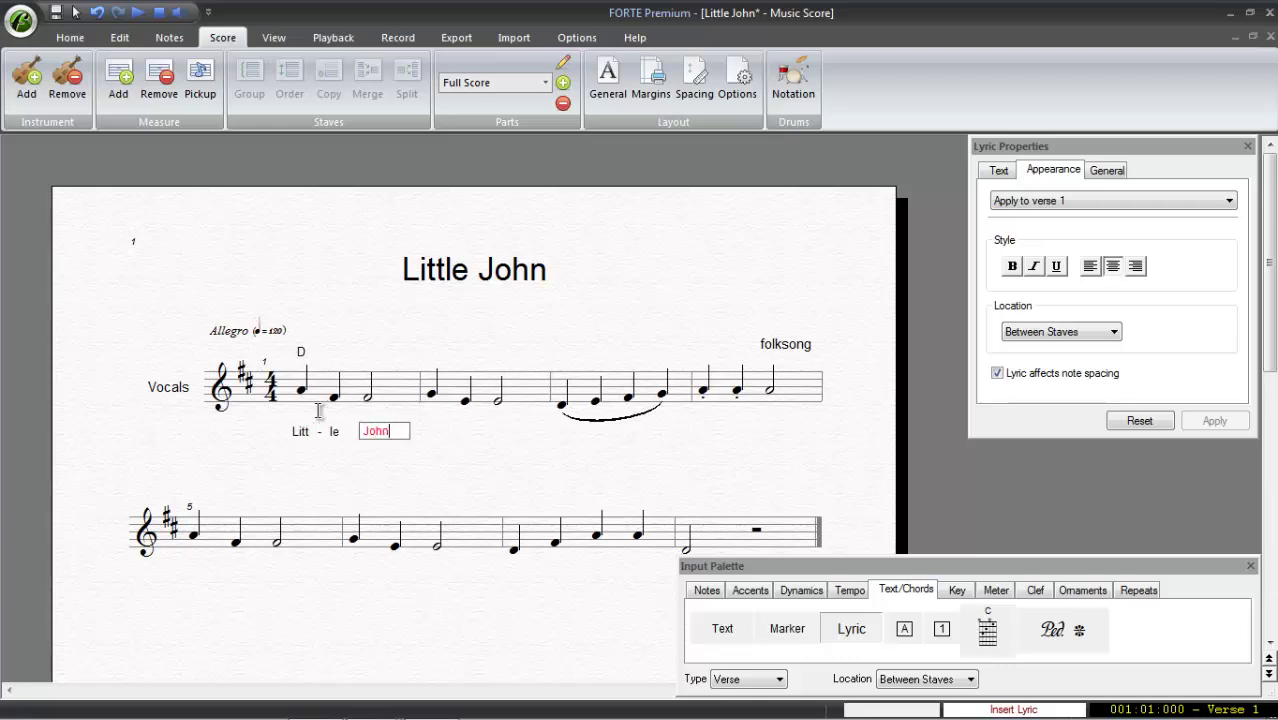
text(, he has gon)
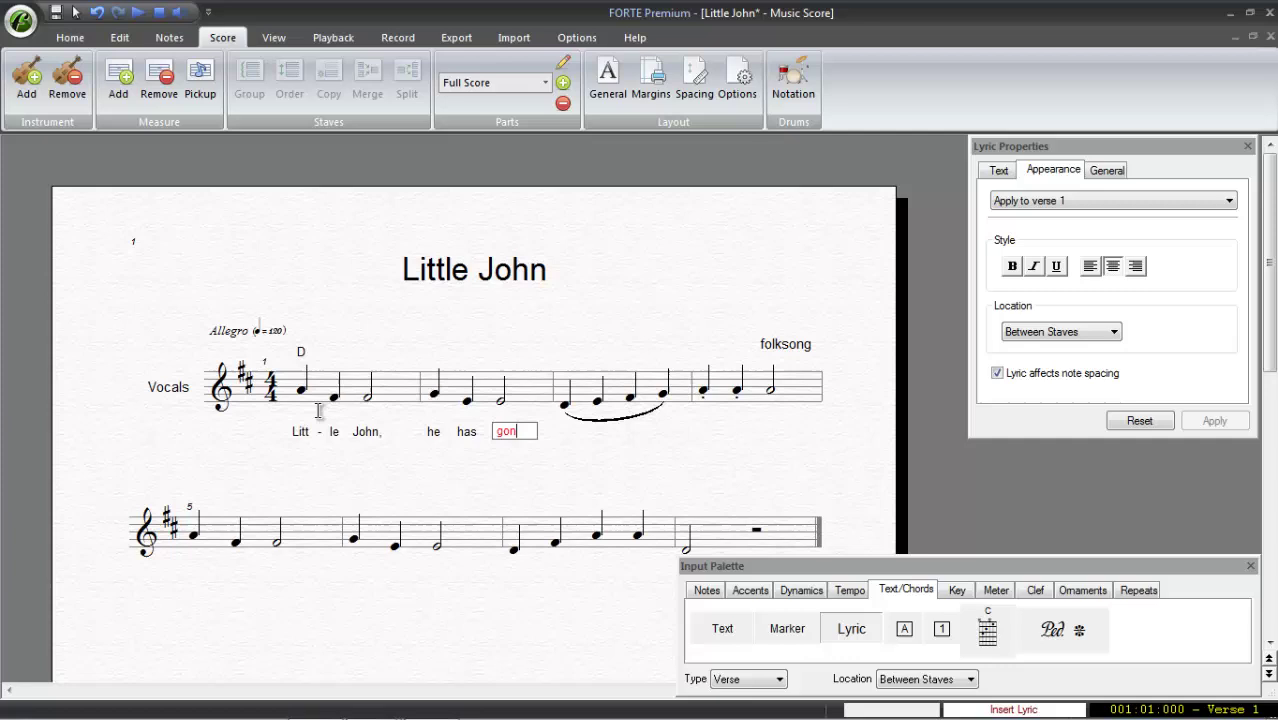
text(e out to see)
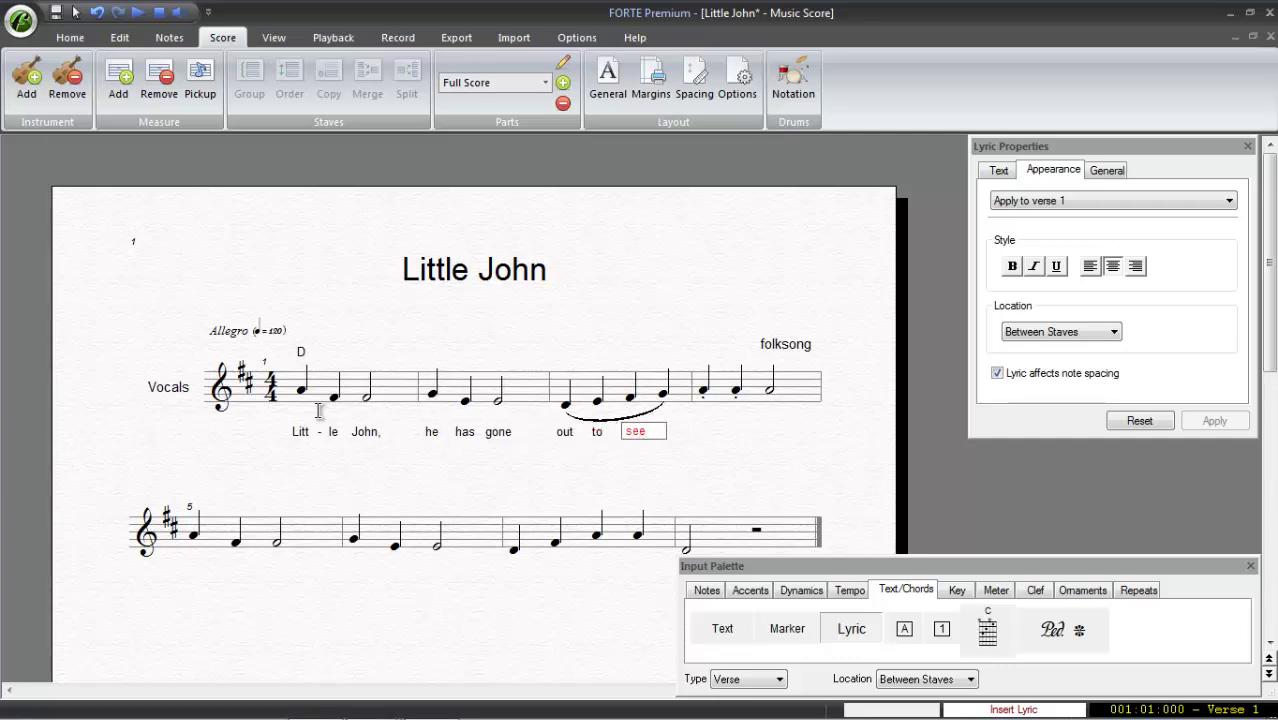
text( the world )
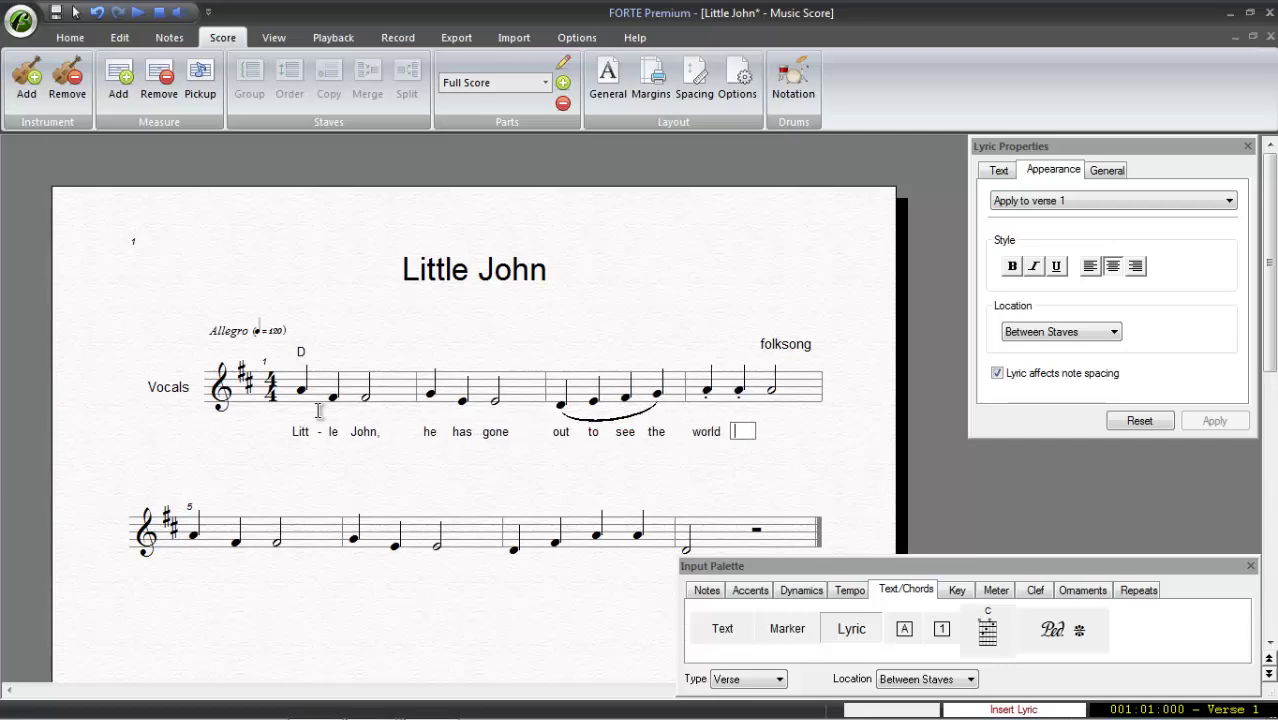
text(a-lone. )
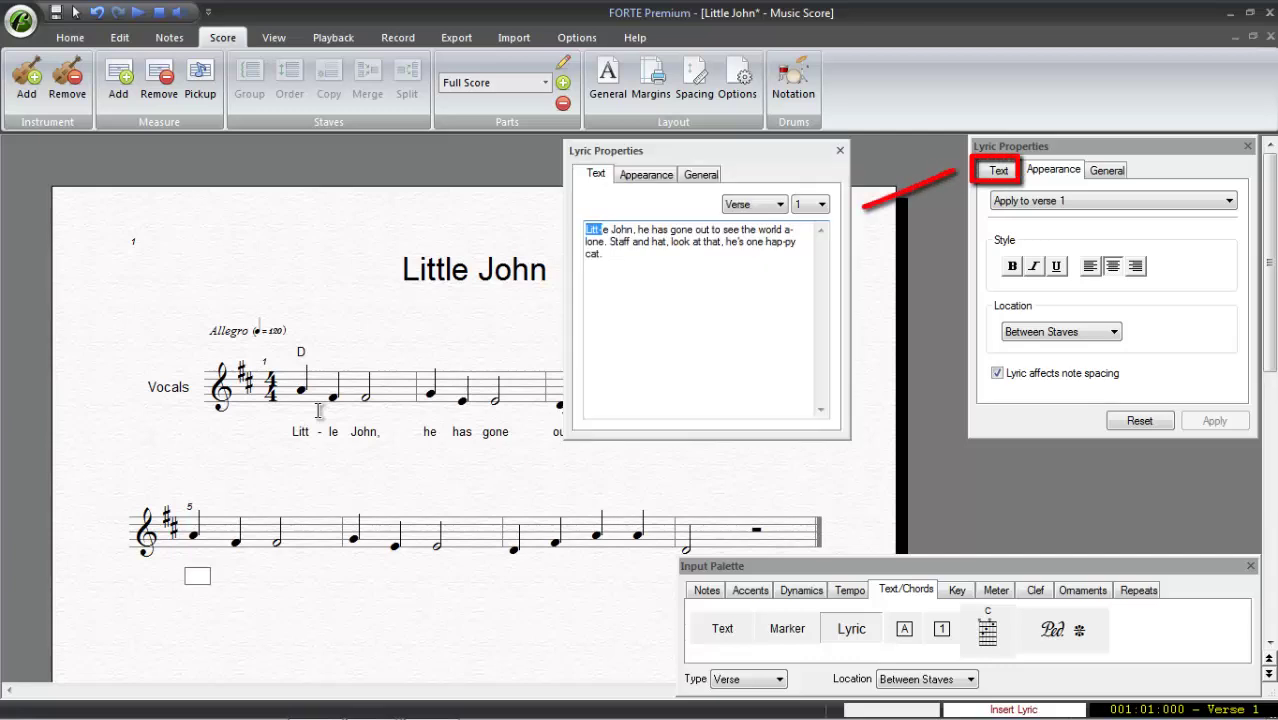
- Continue the lyrics under the second system with "Staff and hat, look at that, he's one hap-py cat." and return to Select Mode
text(Staff and hat)
text(, )
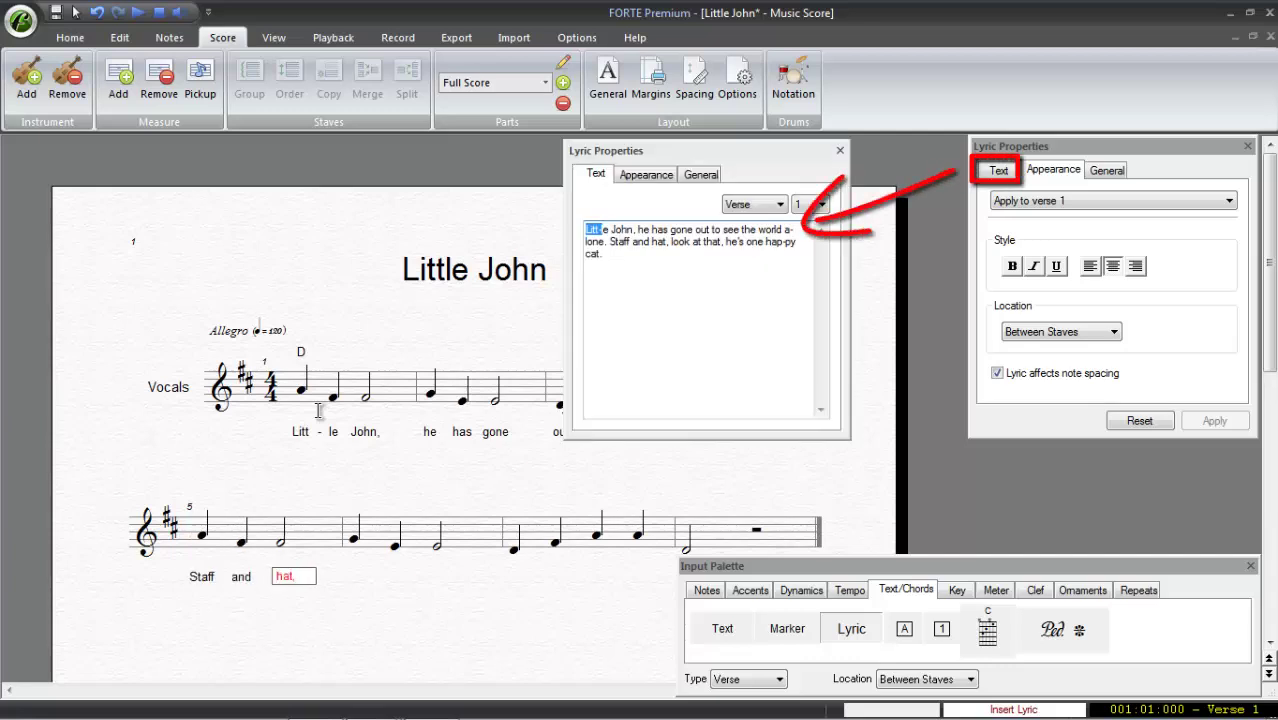
text(look at that,)
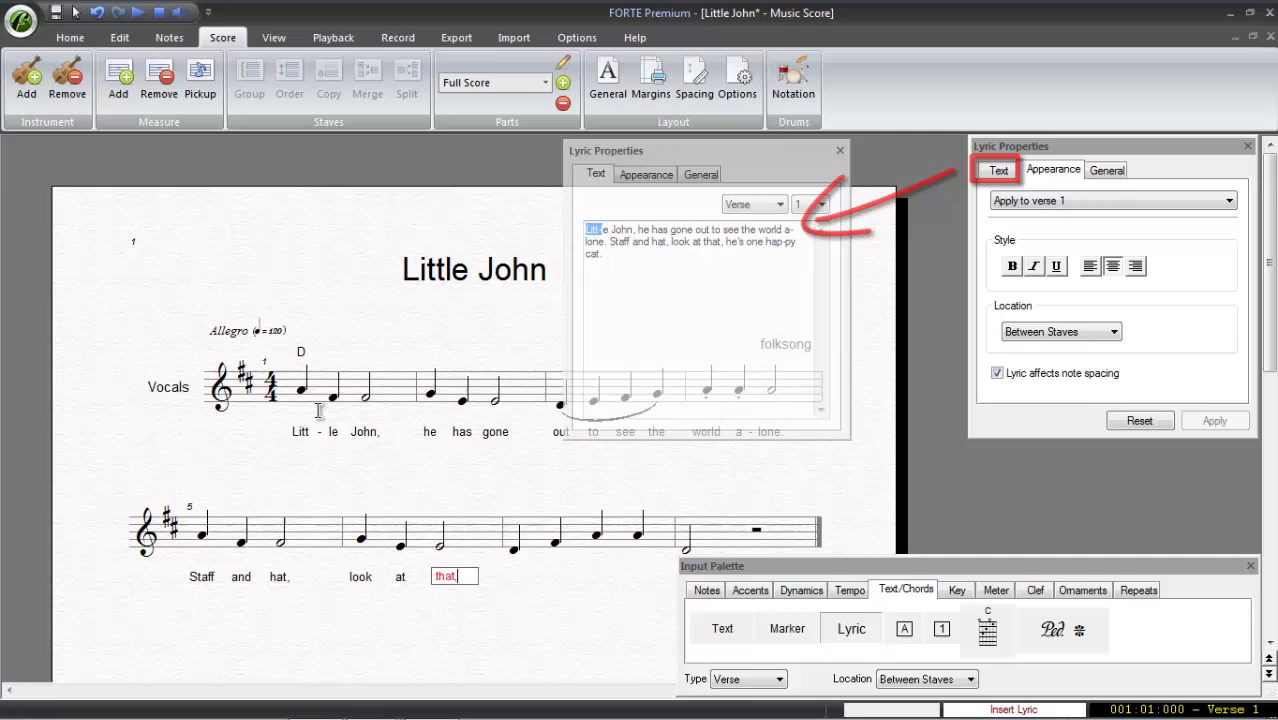
text( he's one )
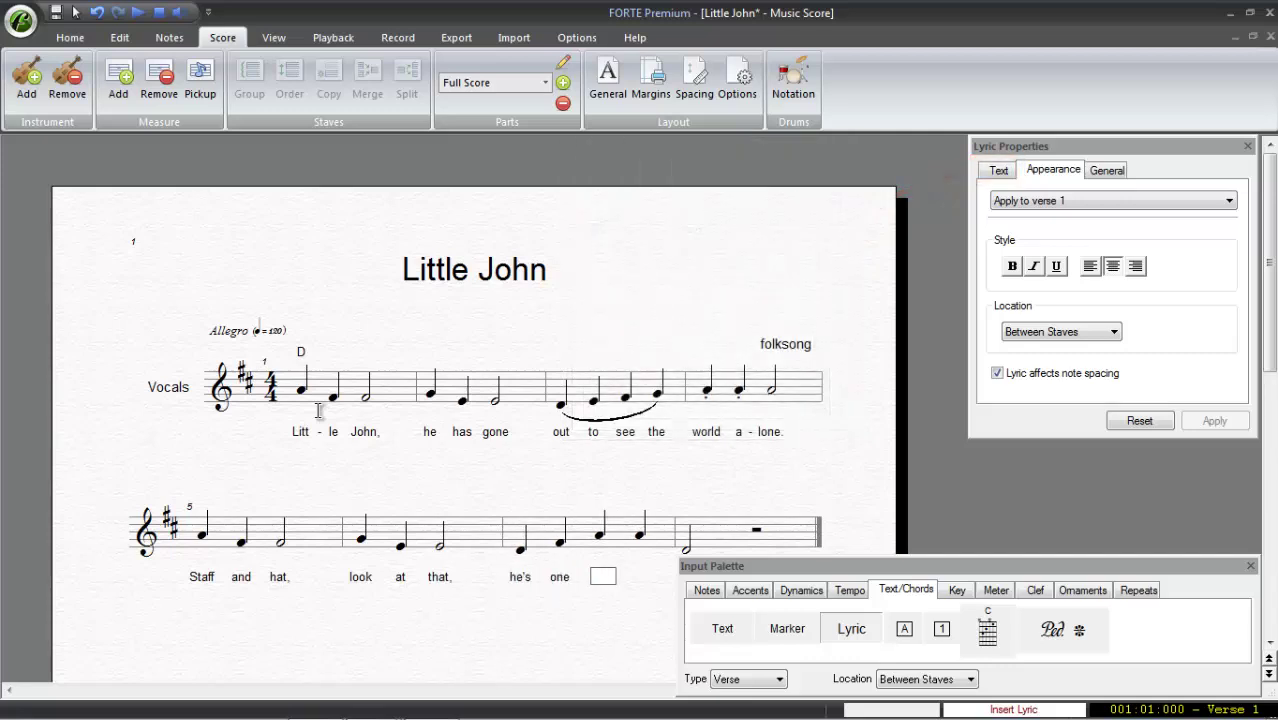
text(hap-py)
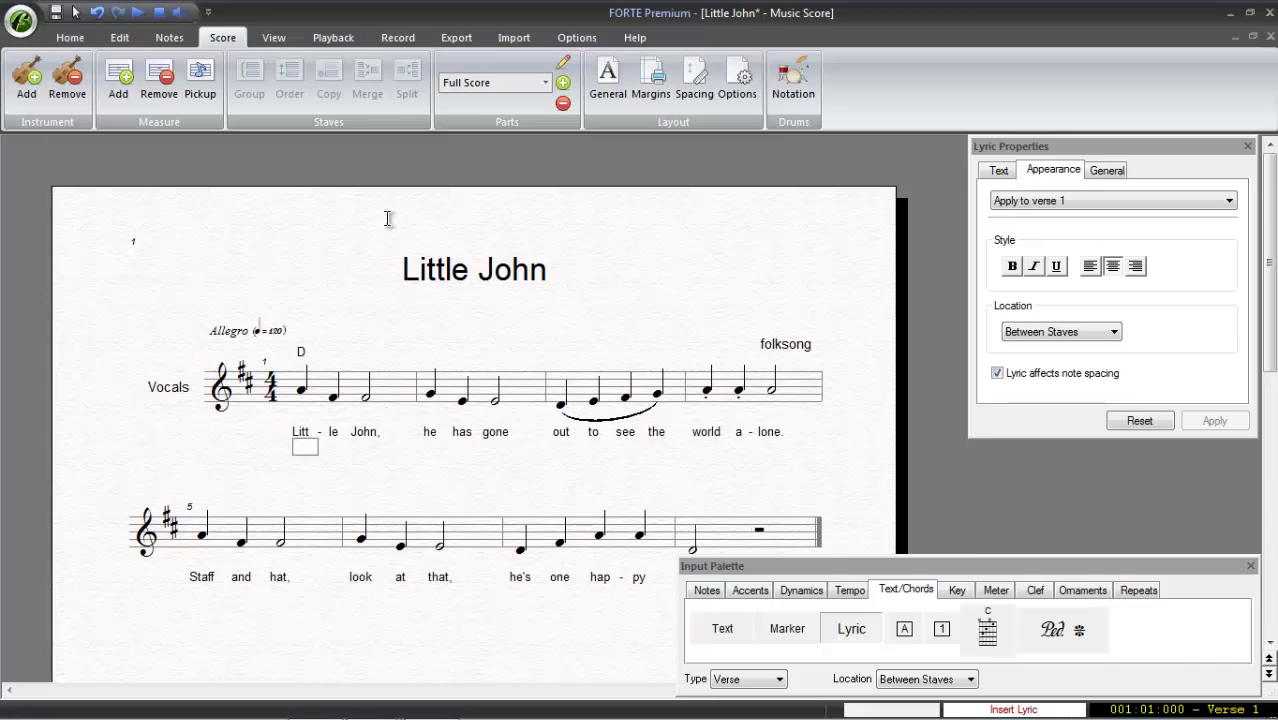
click(76, 12)
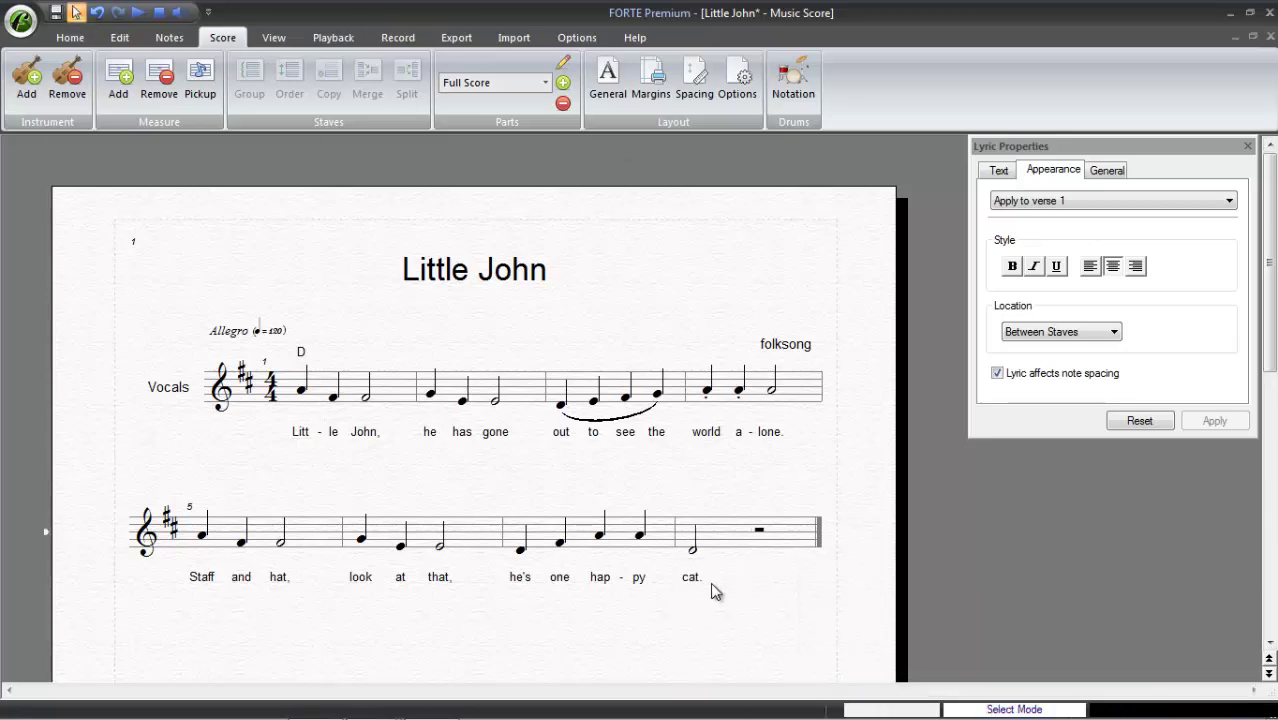